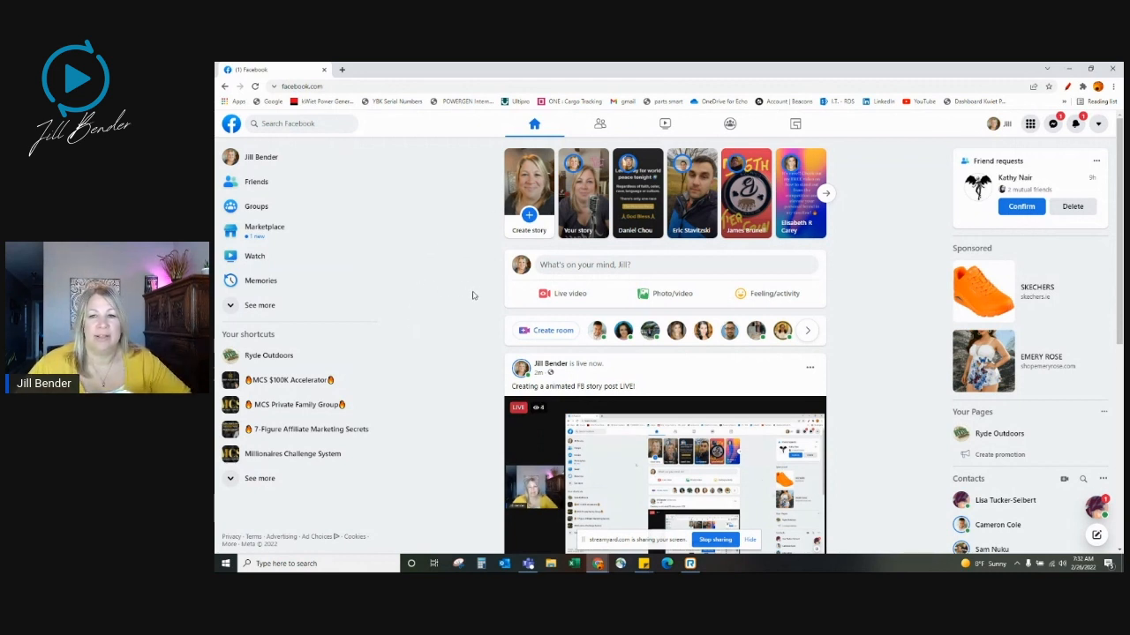
- Open the Canva home page (canva.com) in a new browser tab
left_click(343, 71)
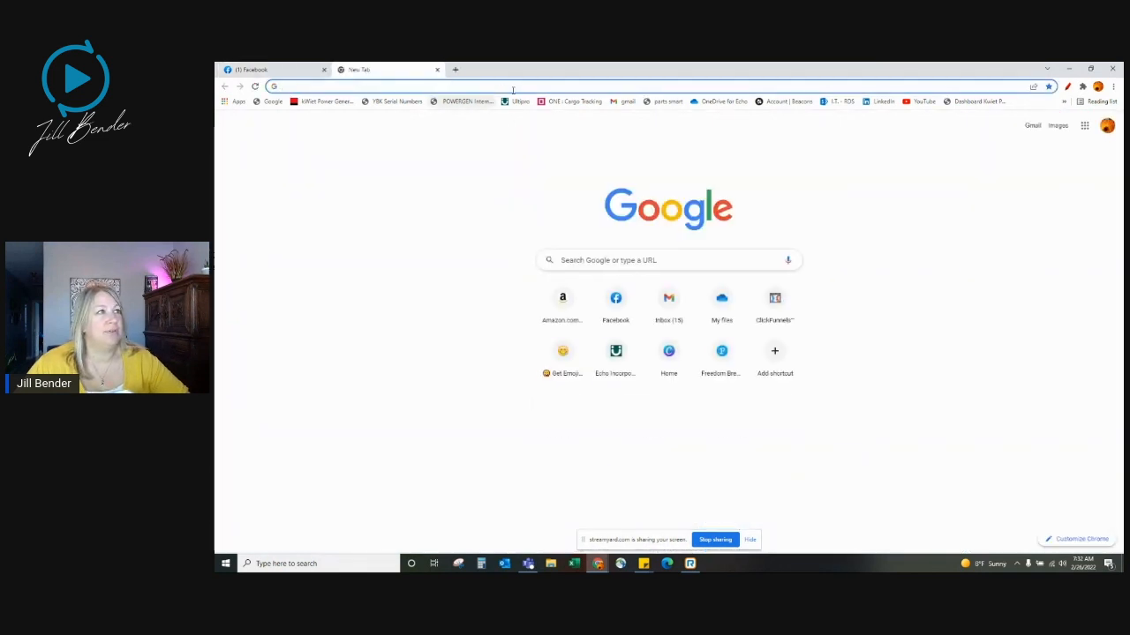
type("can")
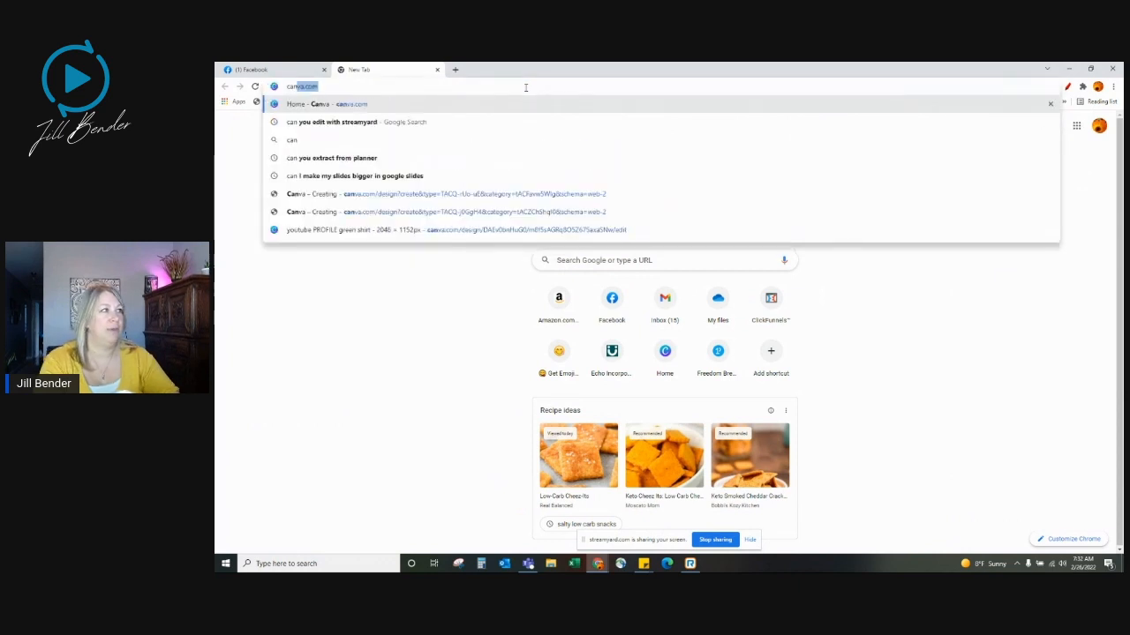
key("Return")
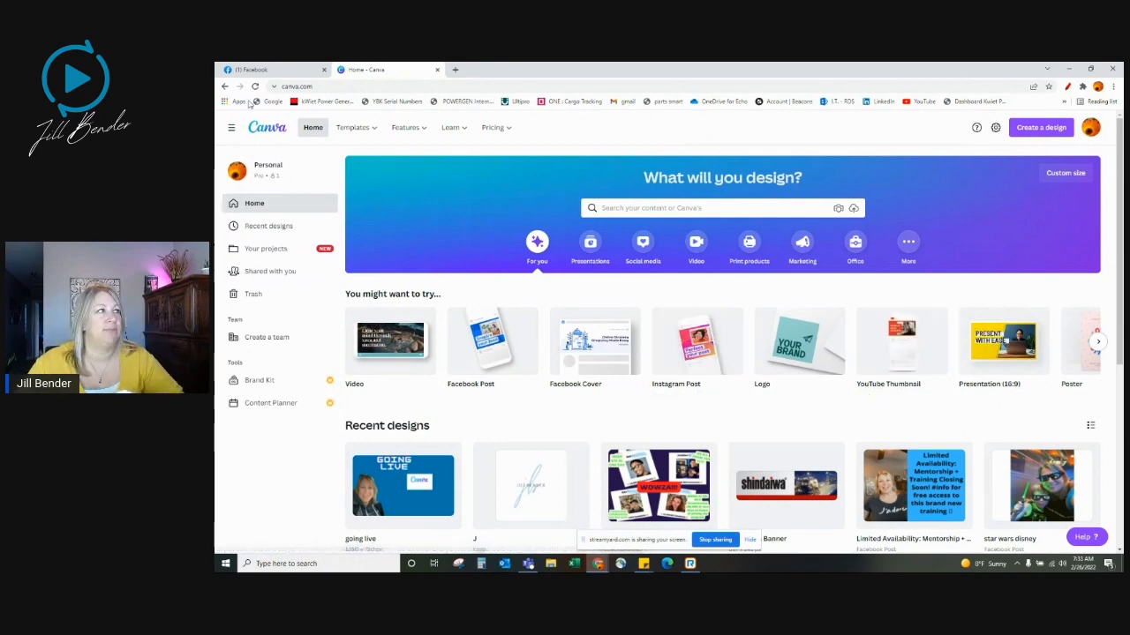
left_click(256, 70)
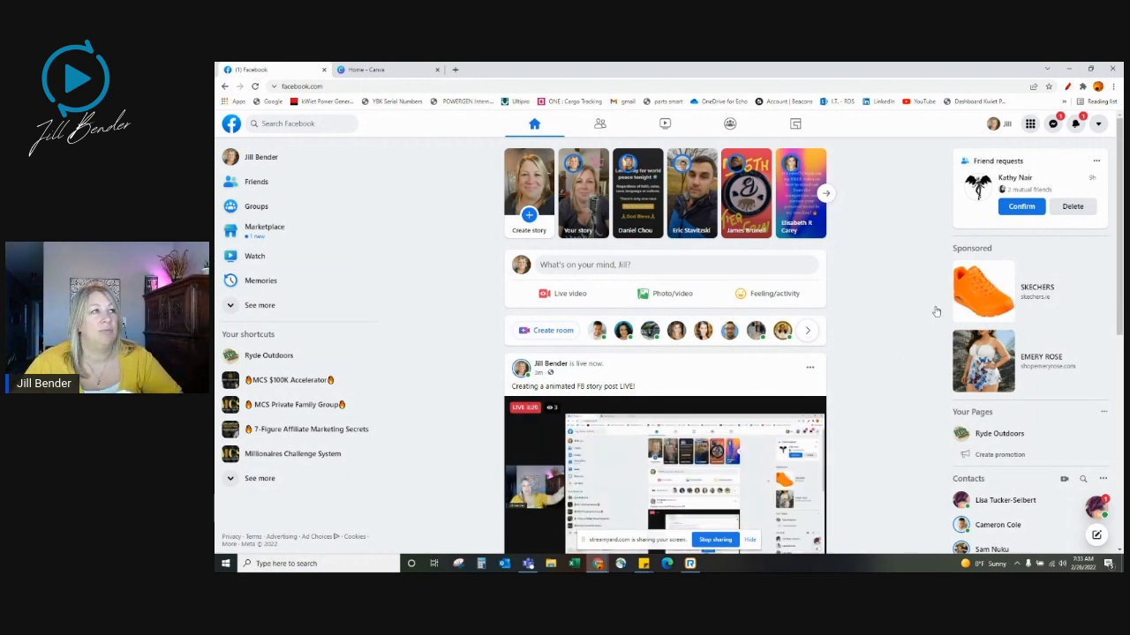
left_click(359, 70)
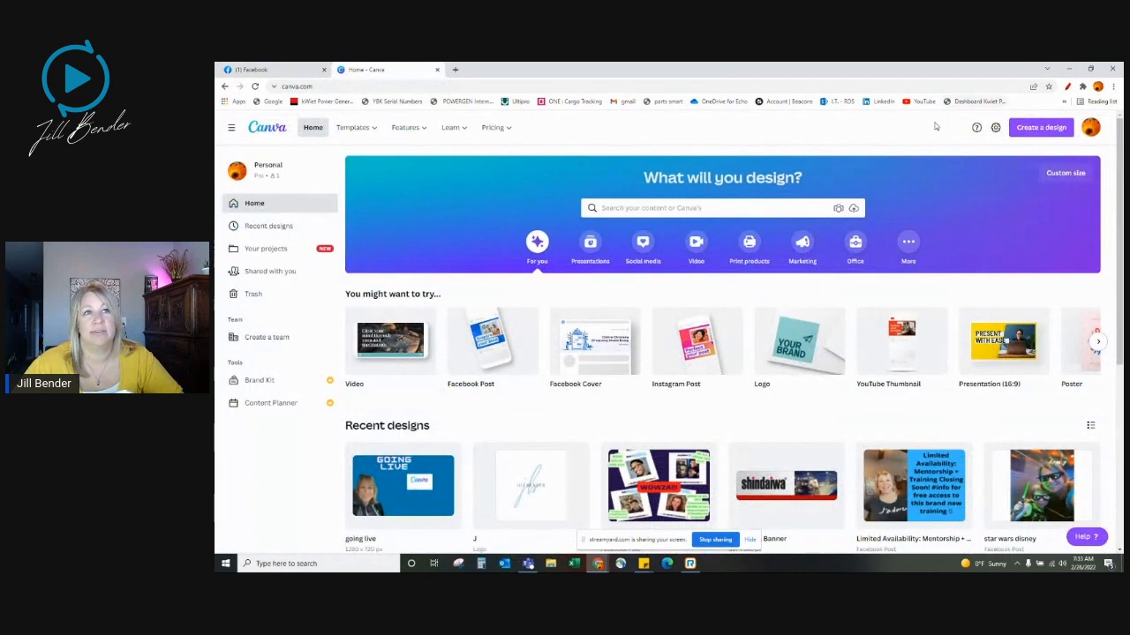
- Create a new blank design of the Facebook Story type by searching the design types for "facebook"
left_click(1041, 130)
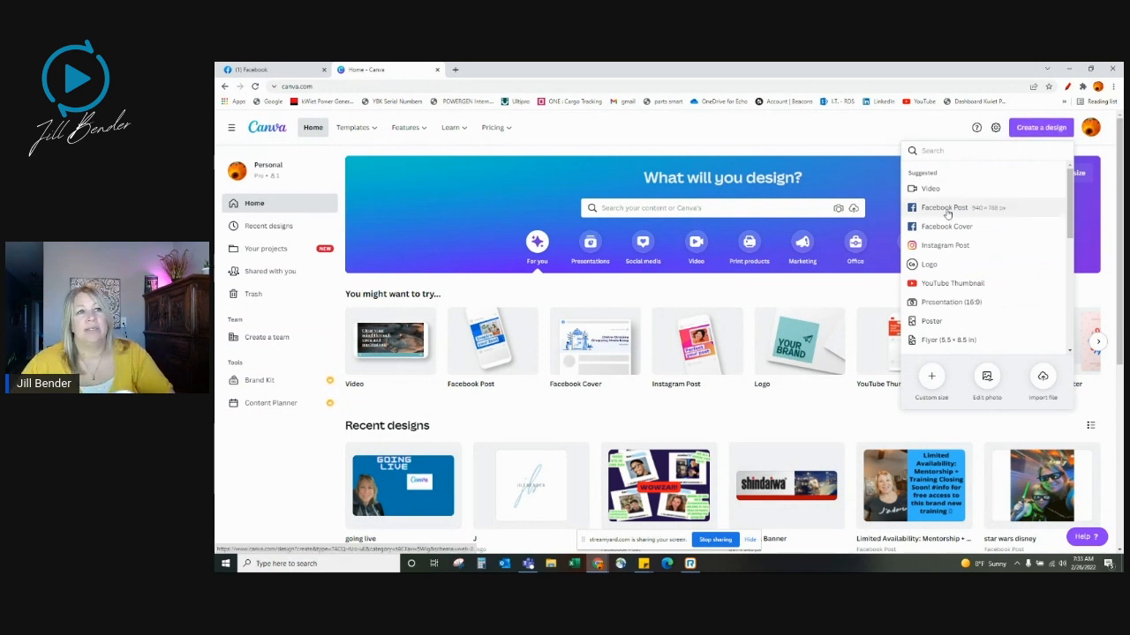
scroll(979, 296, "down", 3)
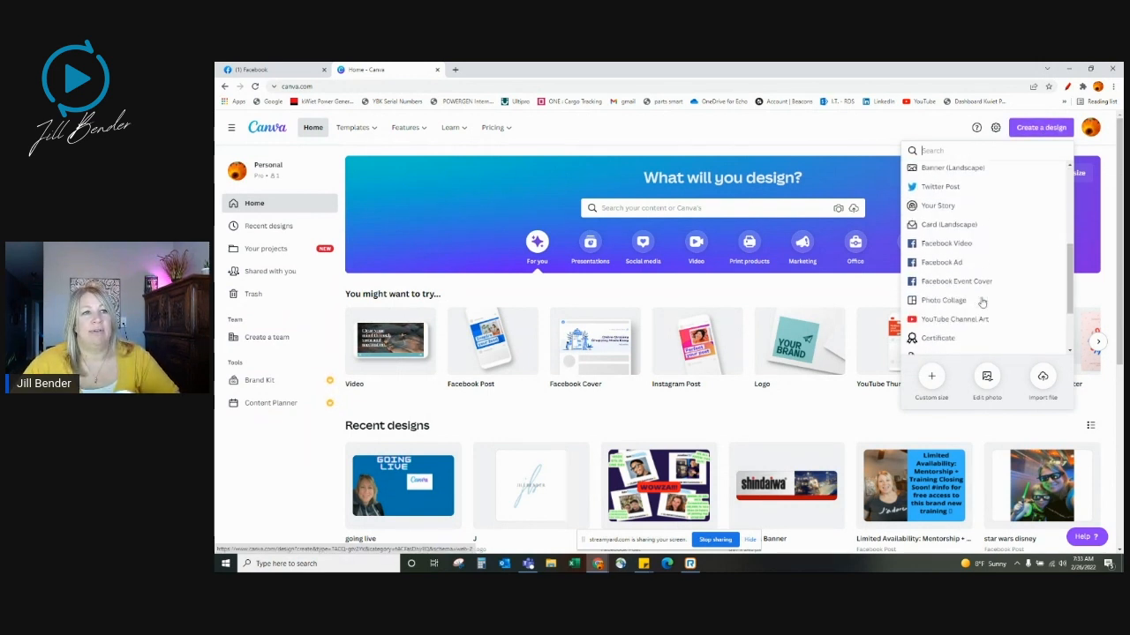
scroll(982, 303, "down", 2)
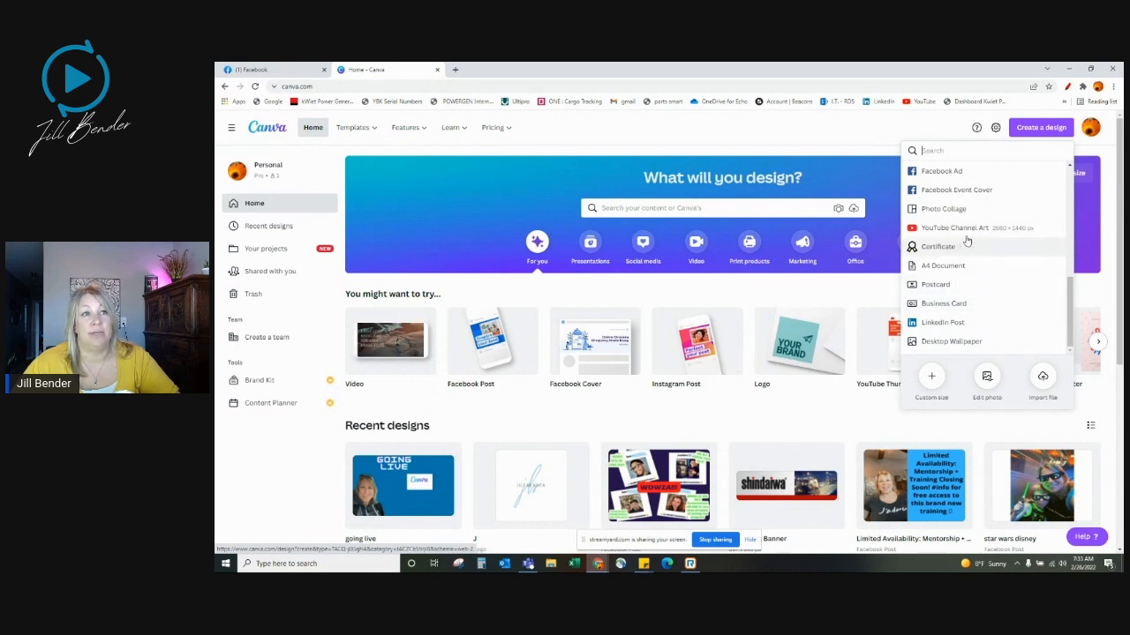
scroll(962, 236, "up", 5)
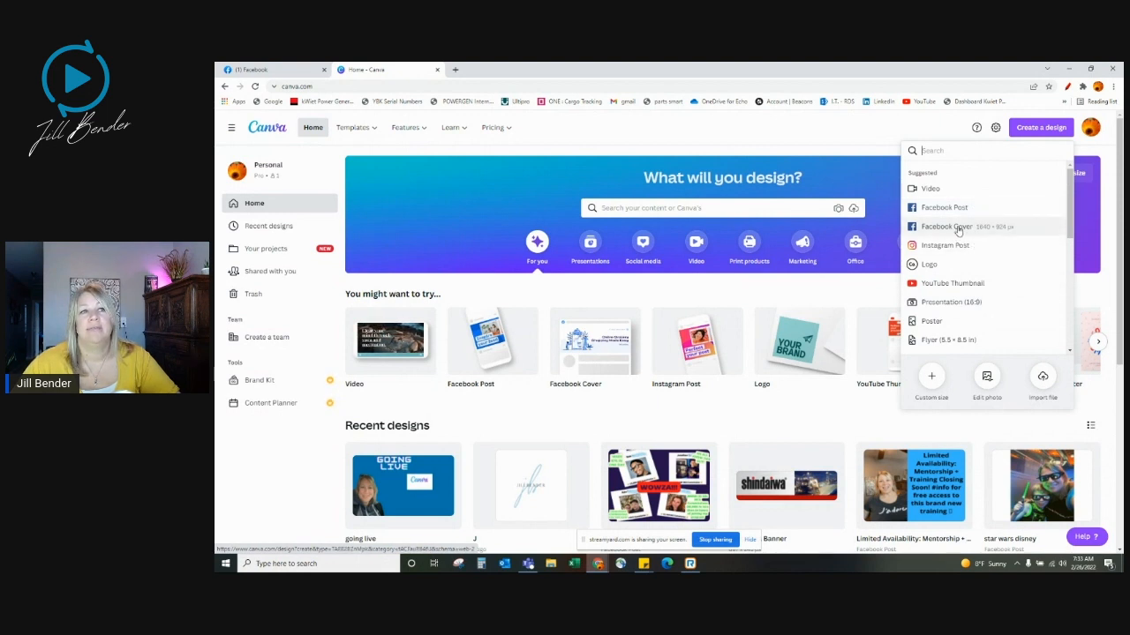
scroll(996, 262, "down", 5)
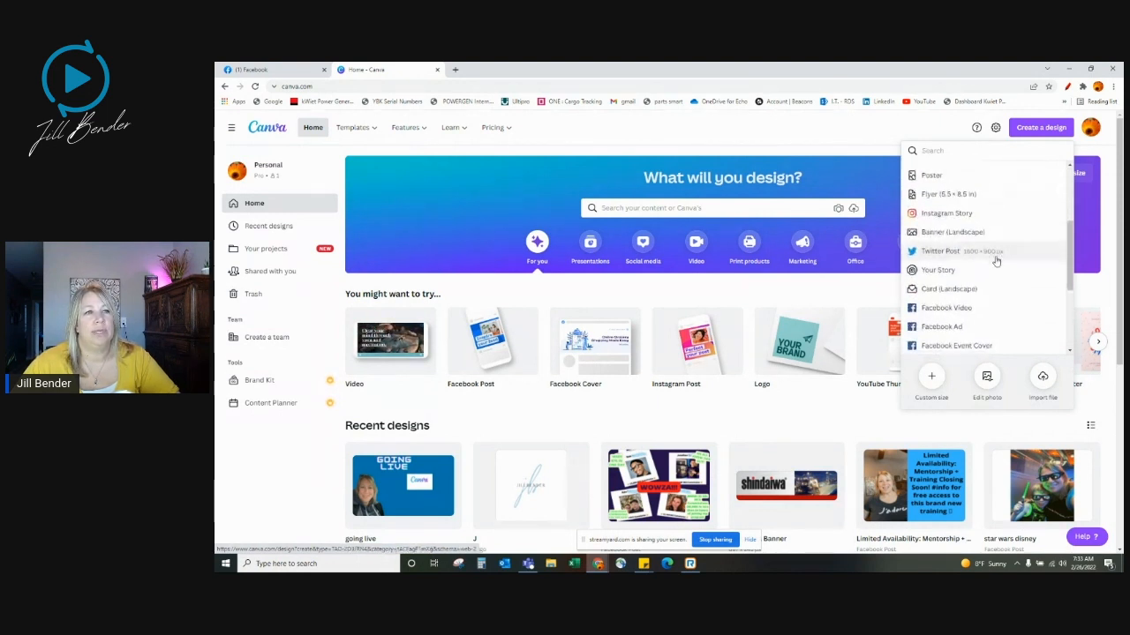
scroll(1001, 291, "up", 5)
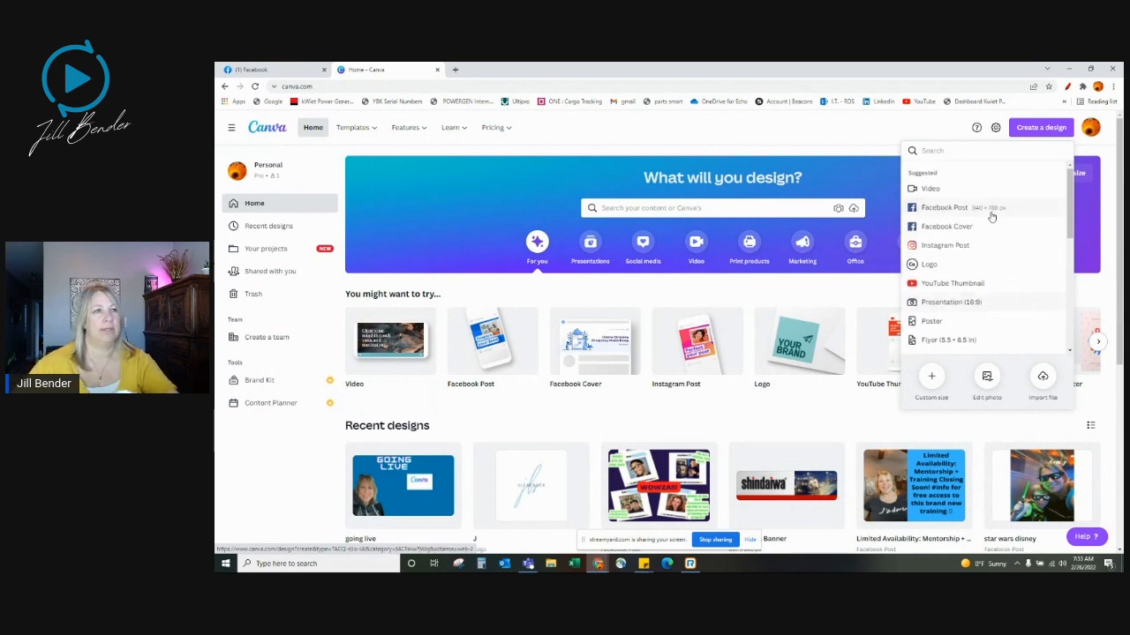
type("fac")
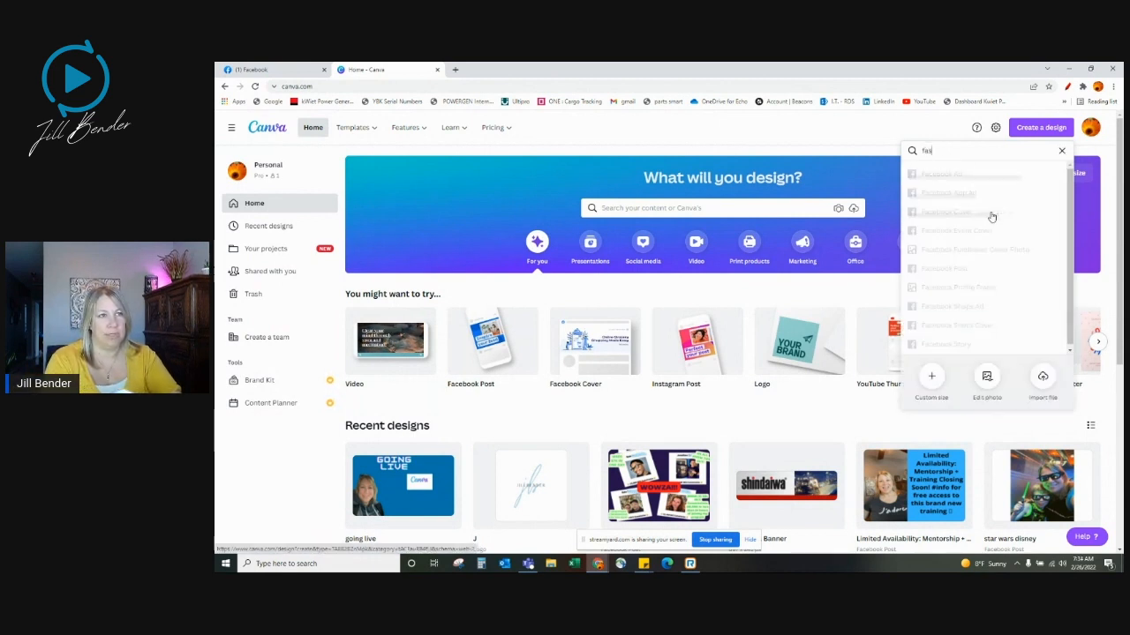
type("ebook")
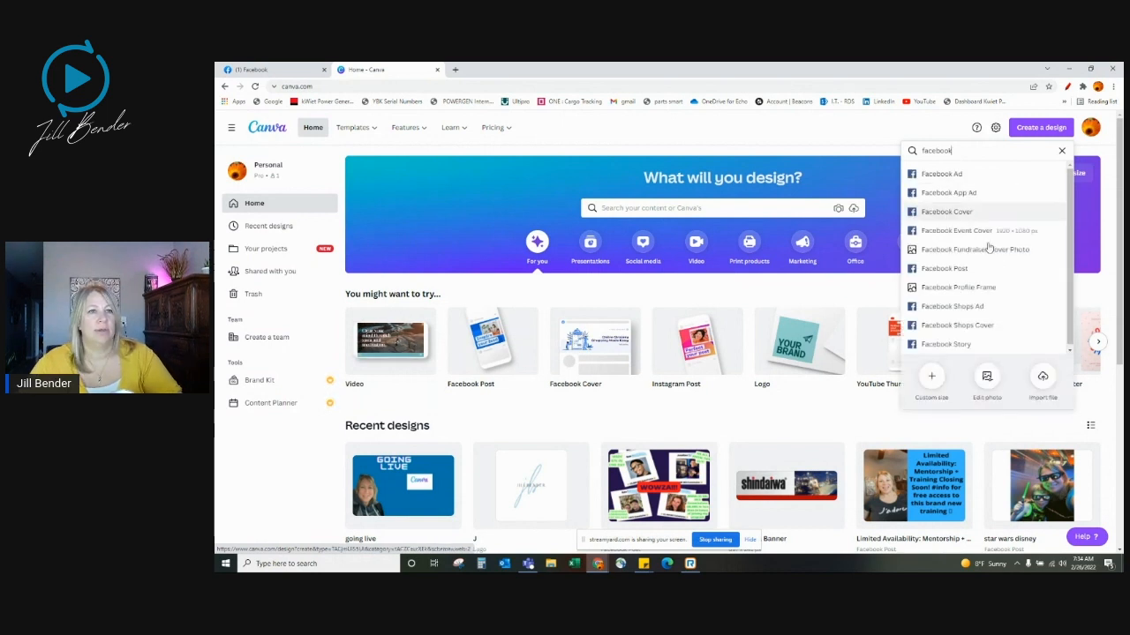
left_click(974, 344)
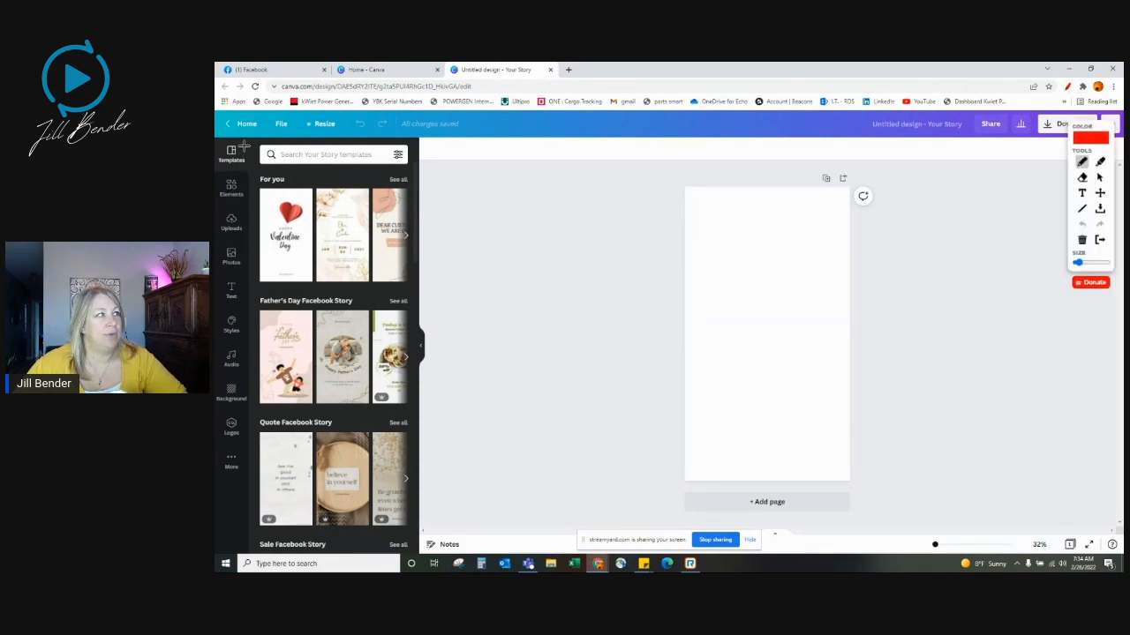
- Examine the editor's tool list, the Facebook Story templates and the element categories such as shapes, graphics, audio and charts
mouse_move(216, 200)
left_mouse_down()
mouse_move(217, 408)
mouse_move(238, 472)
mouse_move(260, 428)
mouse_move(273, 276)
mouse_move(250, 126)
left_mouse_up()
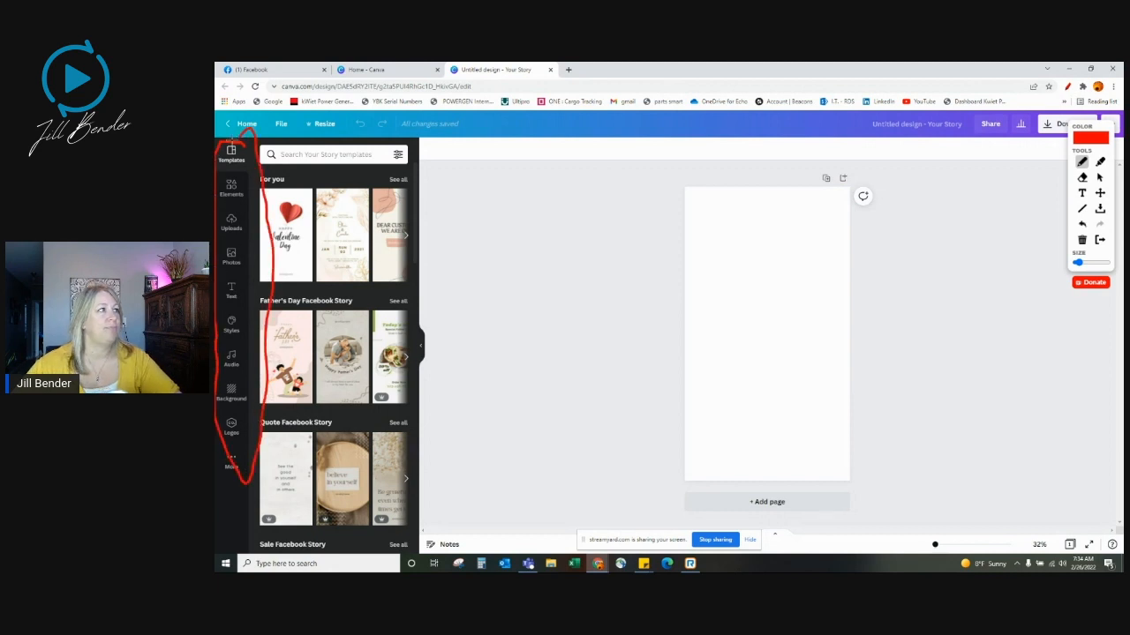
left_click(1067, 85)
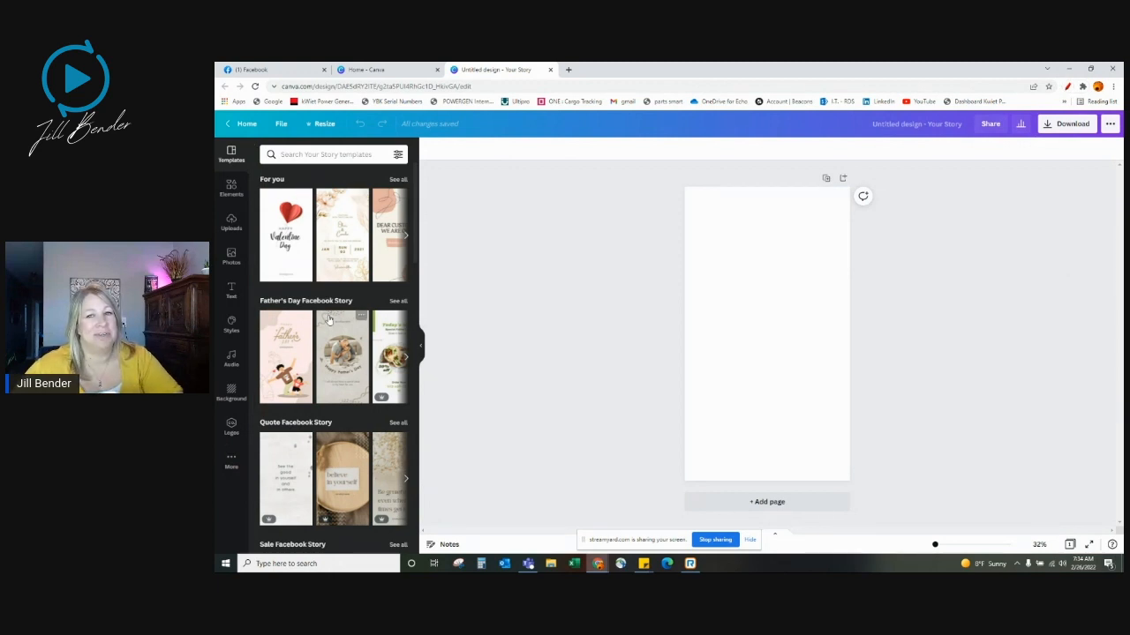
scroll(333, 326, "down", 5)
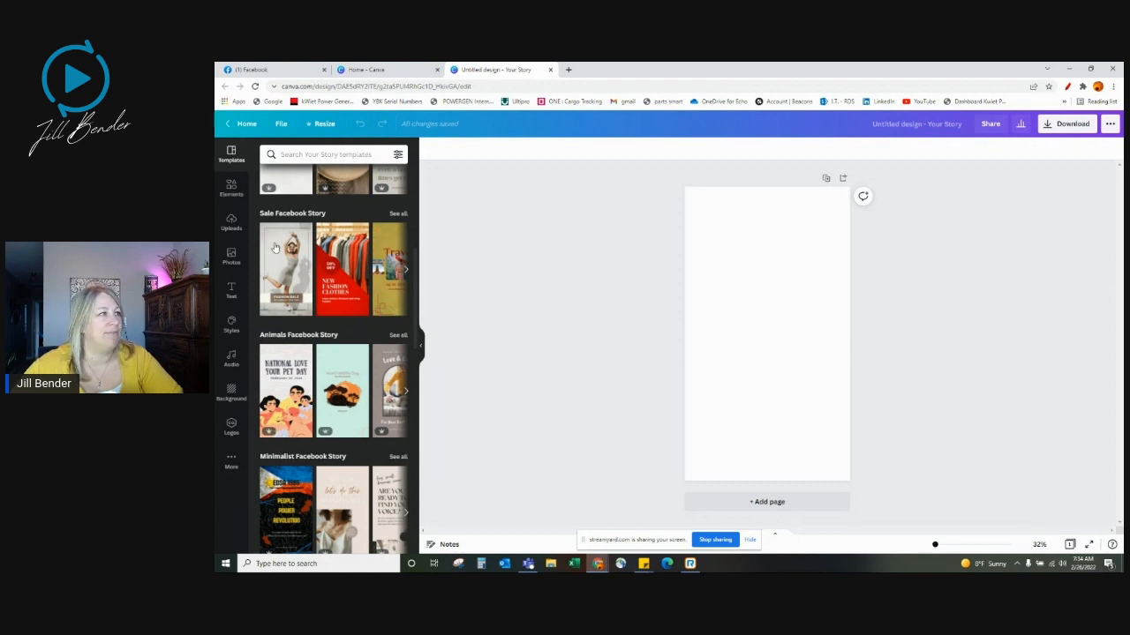
scroll(323, 289, "up", 1)
scroll(323, 289, "up", 3)
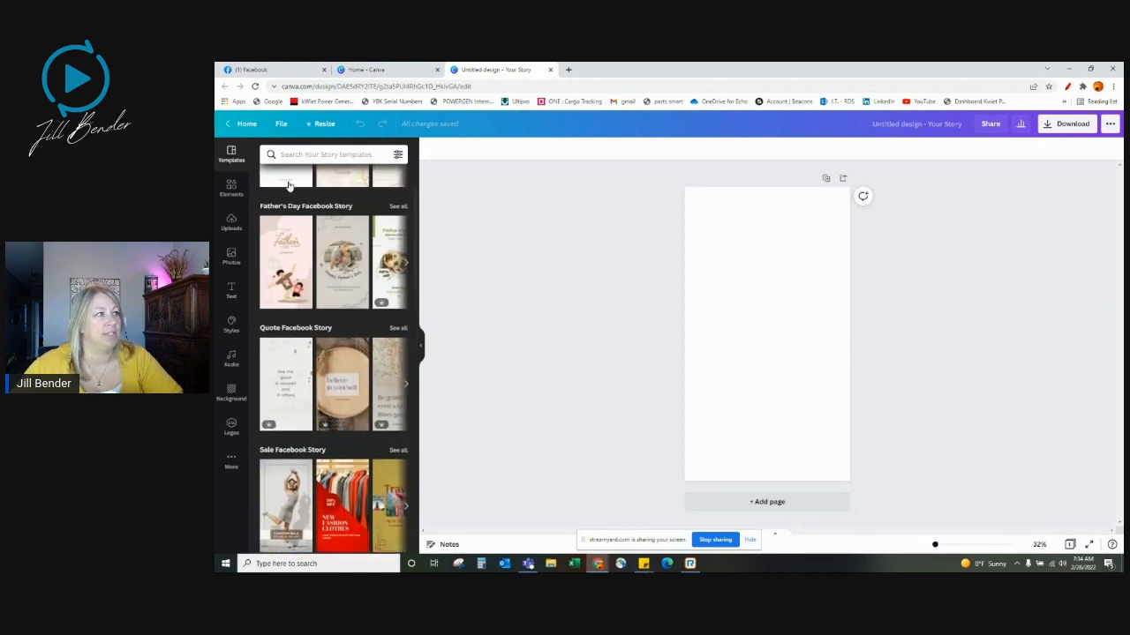
left_click(230, 188)
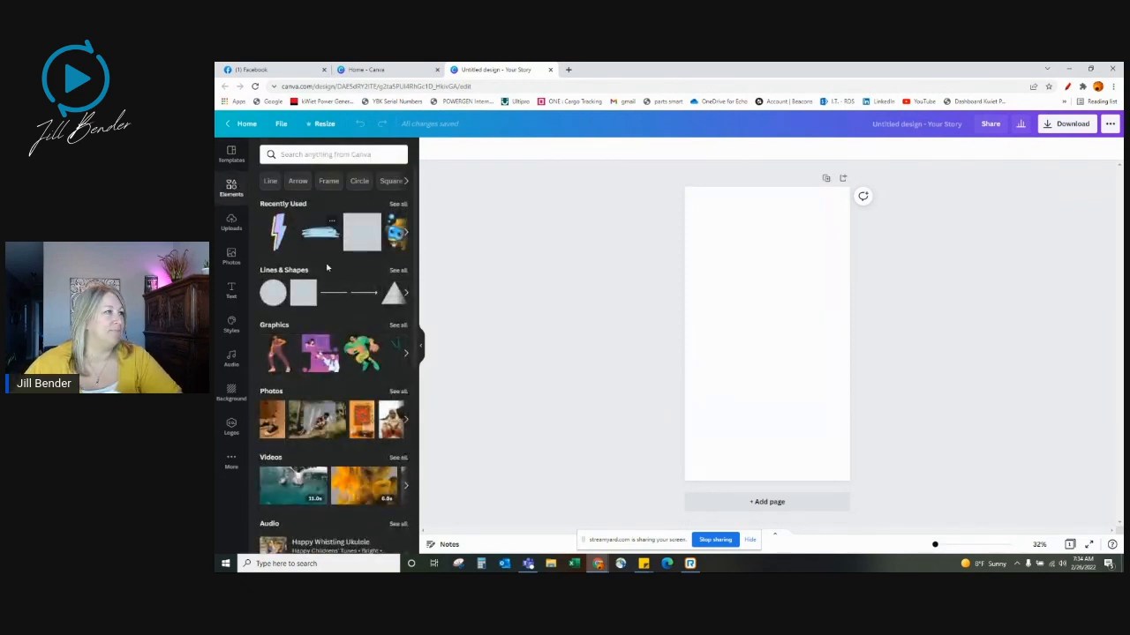
left_click(405, 294)
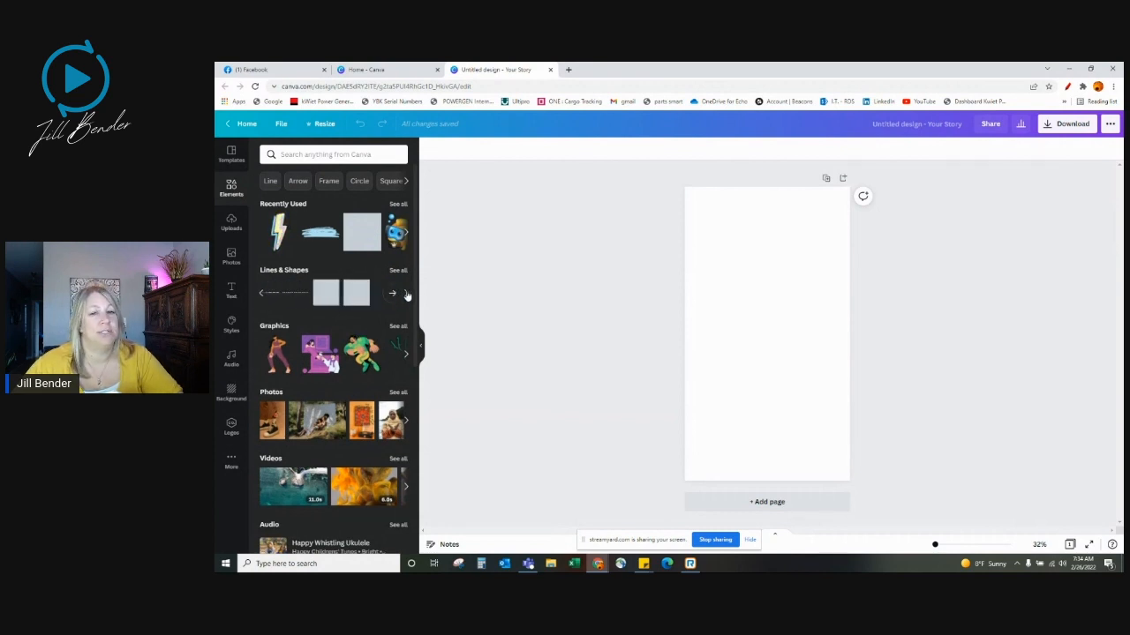
scroll(324, 458, "down", 5)
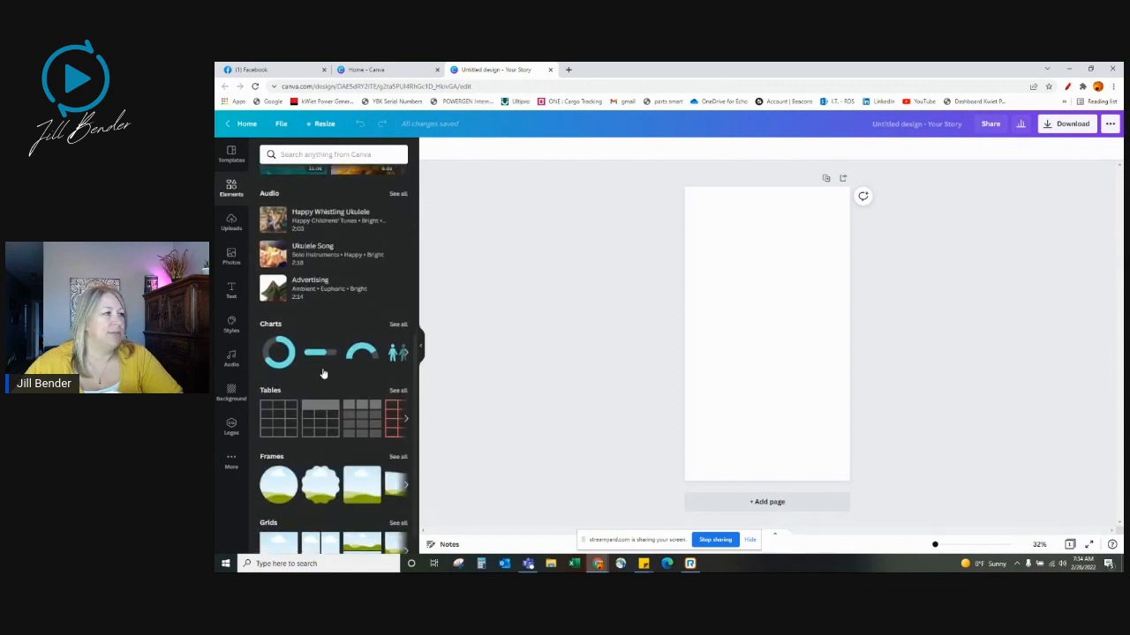
scroll(336, 409, "up", 8)
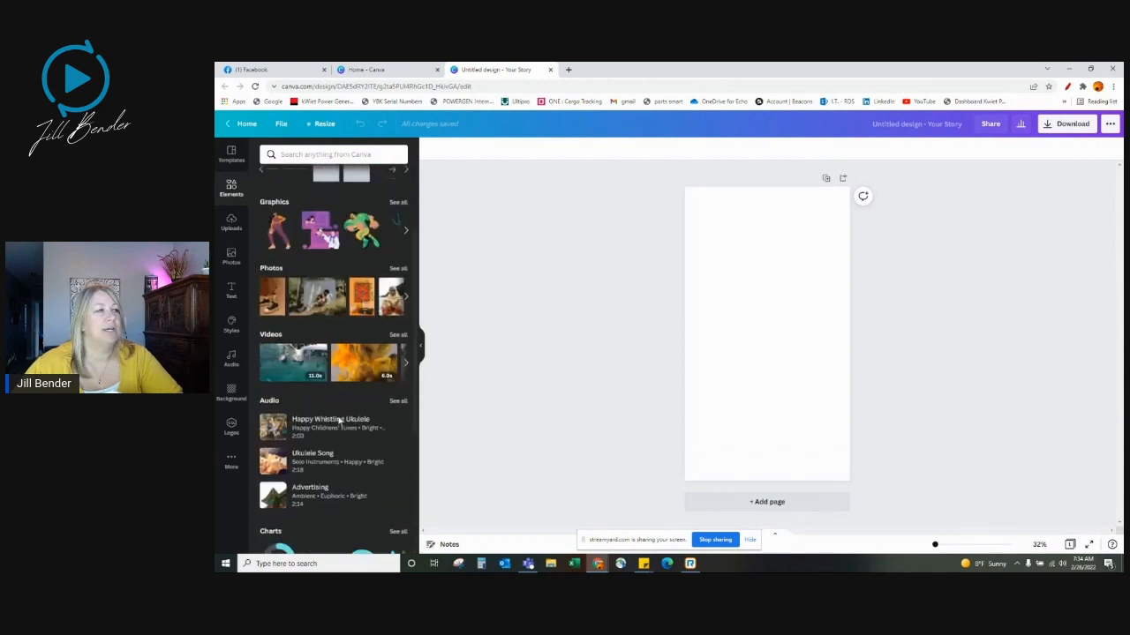
- Search the elements for "blue background", limit the results to videos and browse the clips
left_click(305, 154)
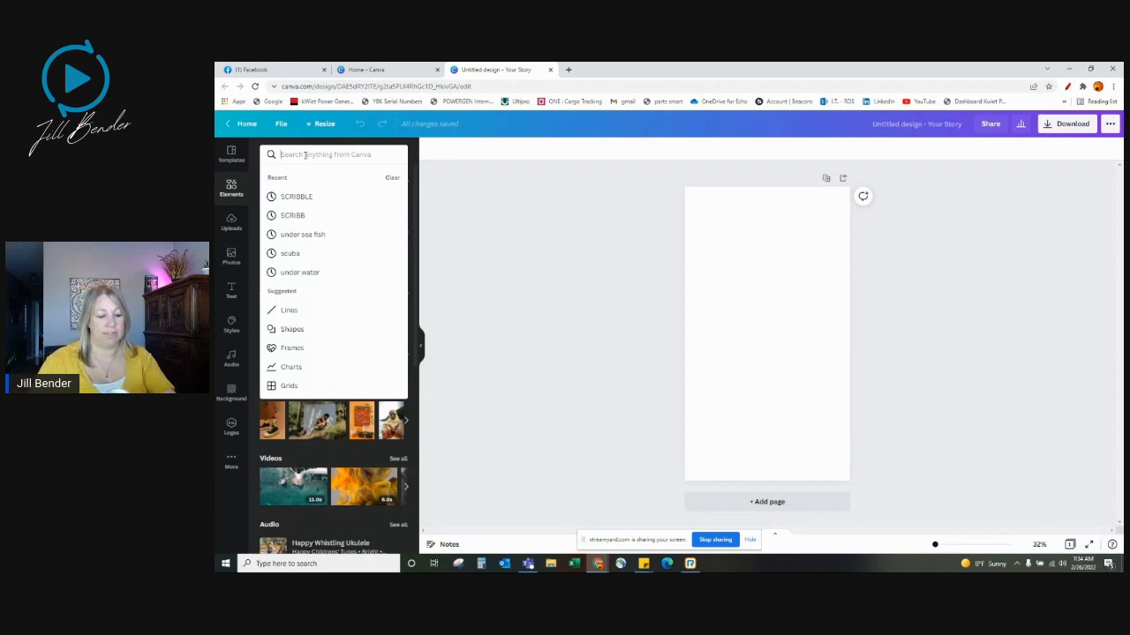
type("blue")
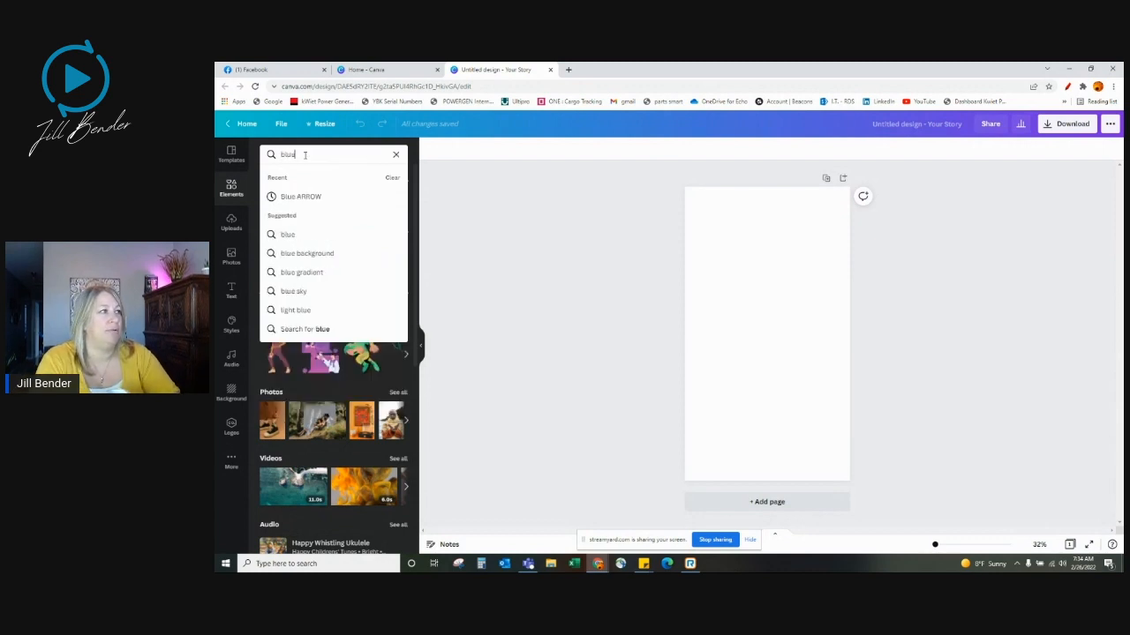
left_click(323, 253)
scroll(350, 309, "down", 3)
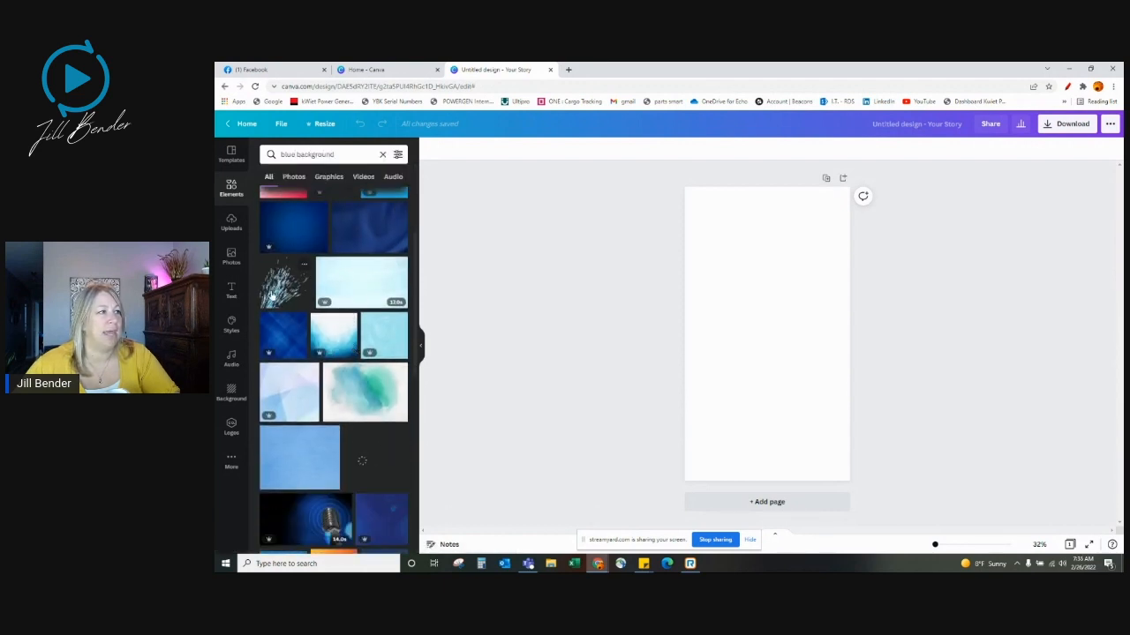
left_click(361, 180)
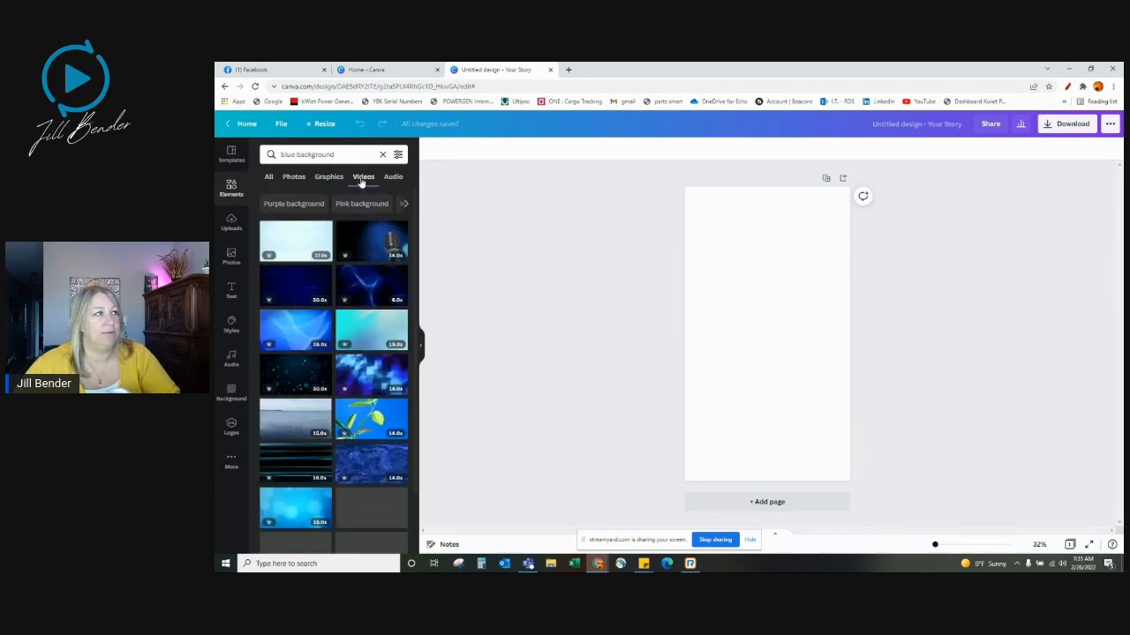
scroll(366, 353, "down", 3)
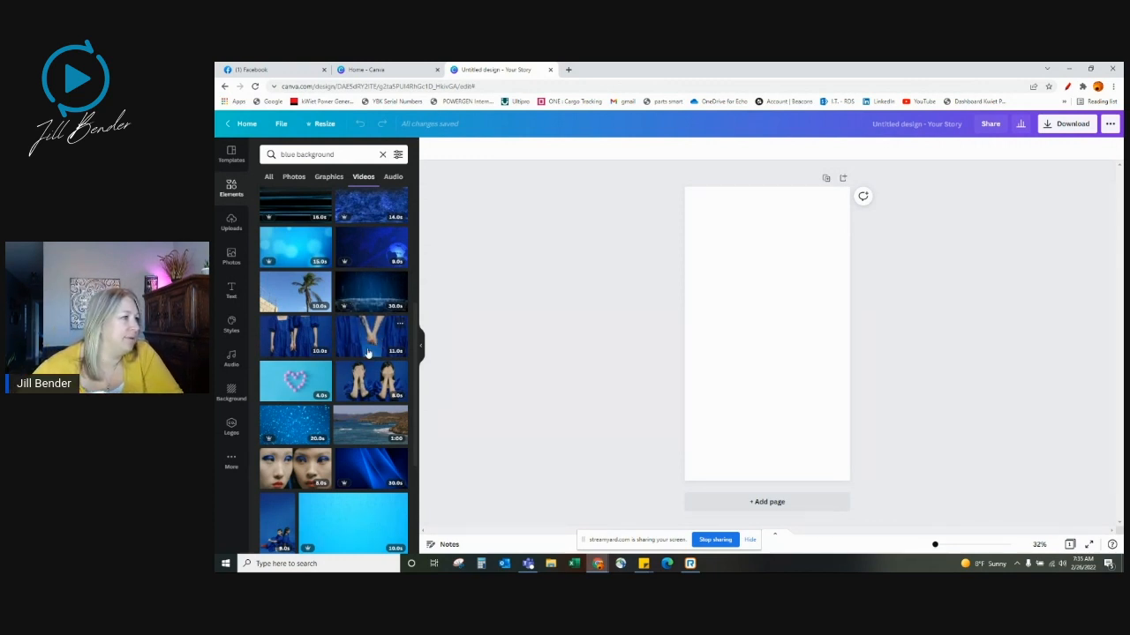
scroll(368, 353, "down", 5)
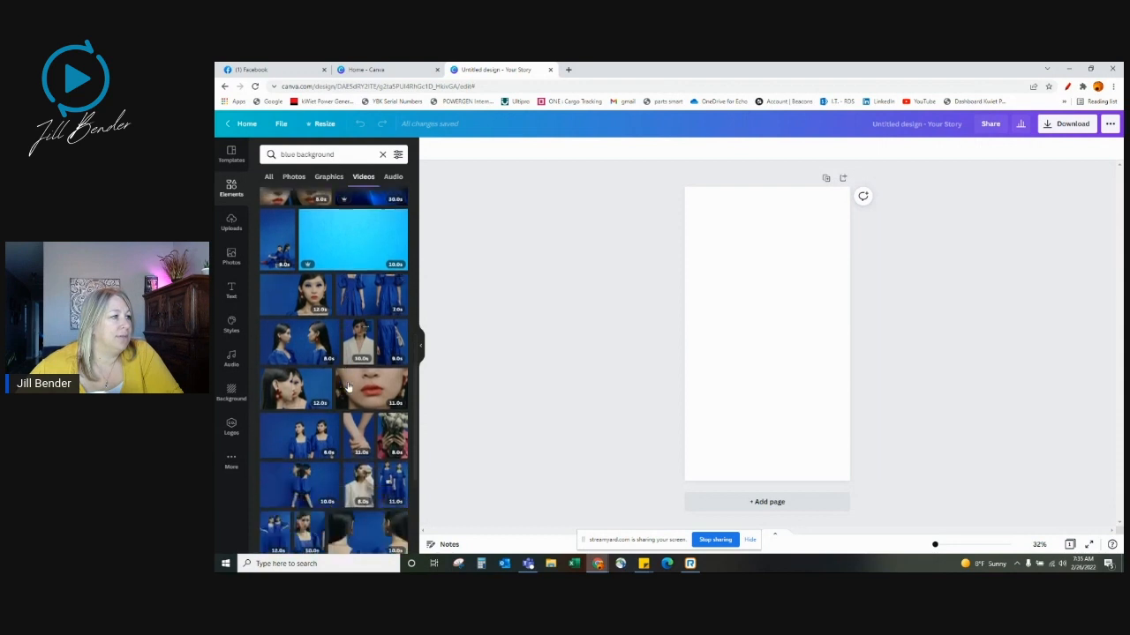
scroll(348, 387, "down", 5)
scroll(363, 457, "down", 5)
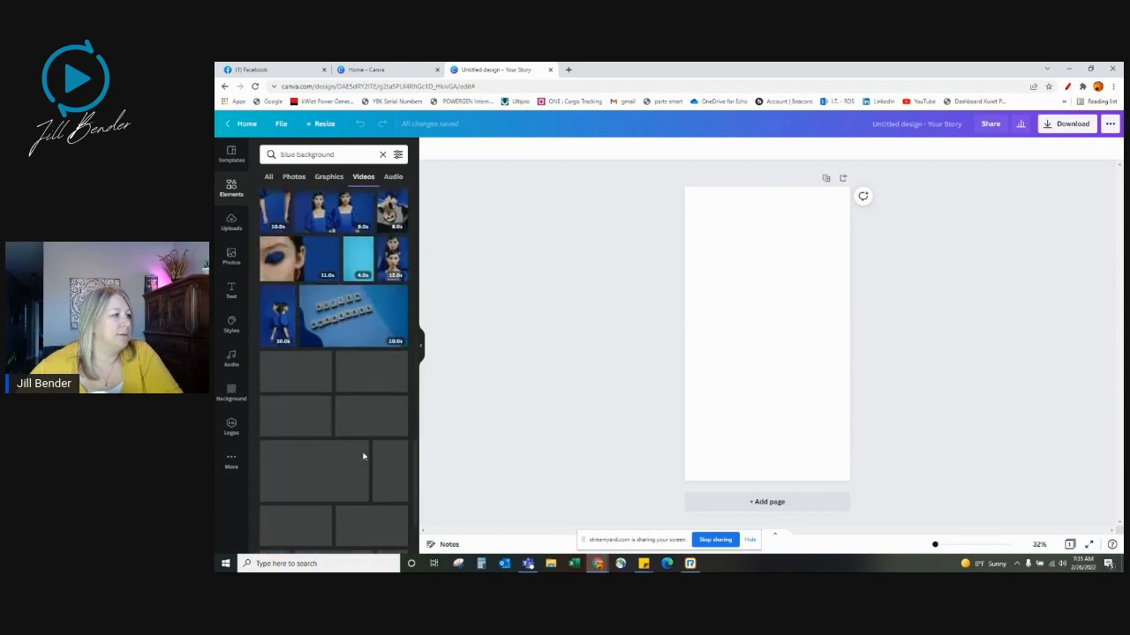
scroll(350, 461, "down", 2)
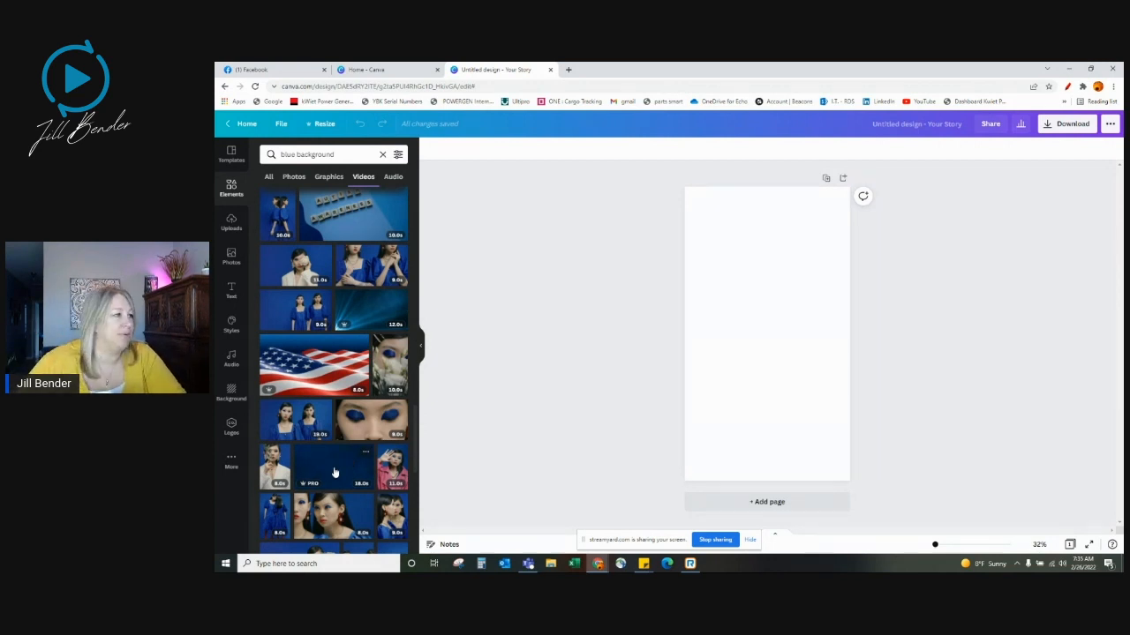
scroll(335, 468, "down", 10)
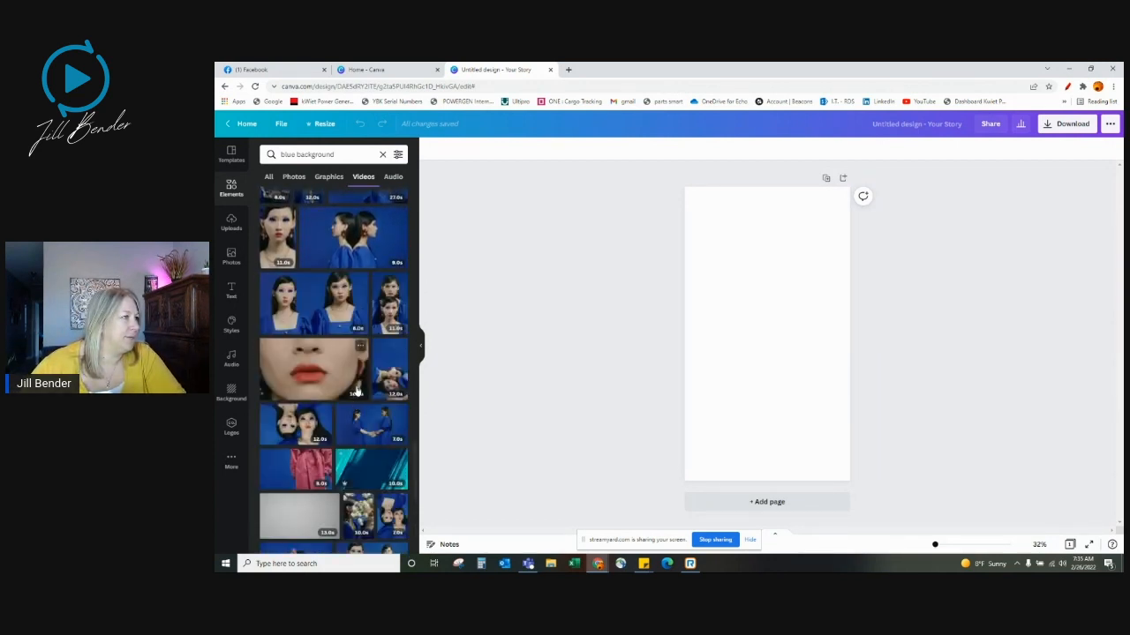
scroll(358, 392, "down", 5)
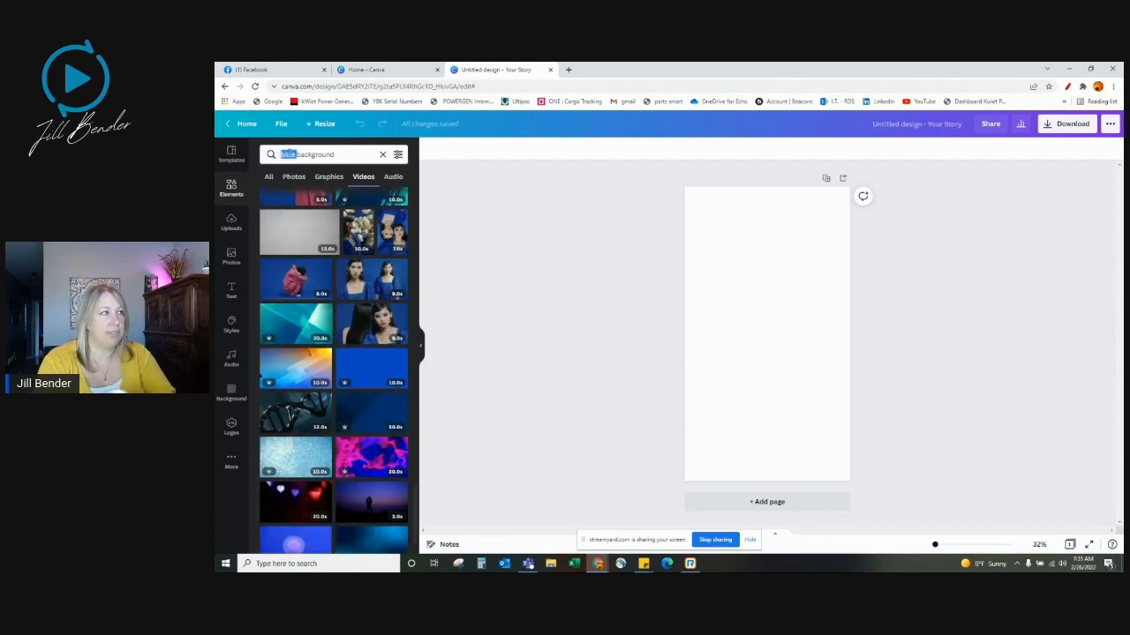
- Search the video elements for "fireworks background" and add a 15-second fireworks clip to the blank story page
type("firework")
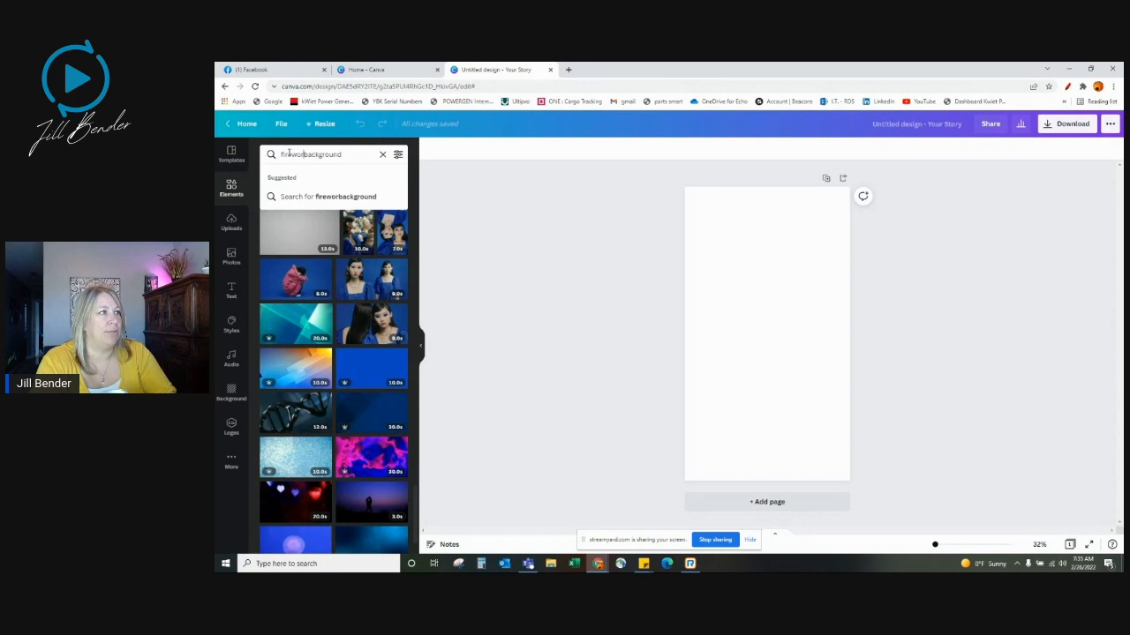
type("s")
key("Return")
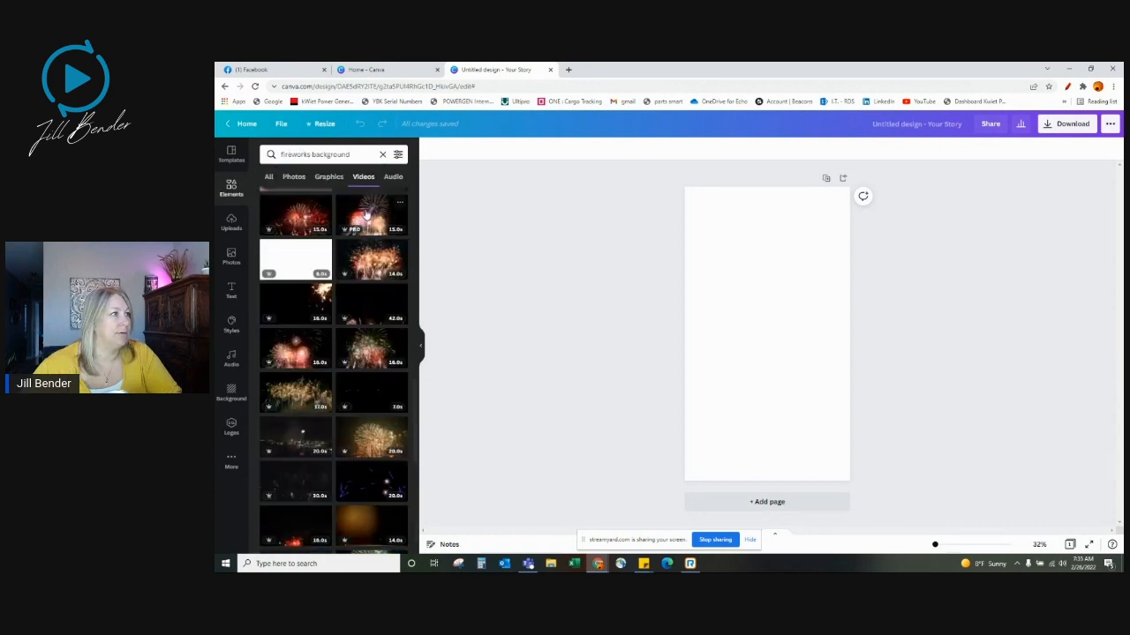
left_click(368, 217)
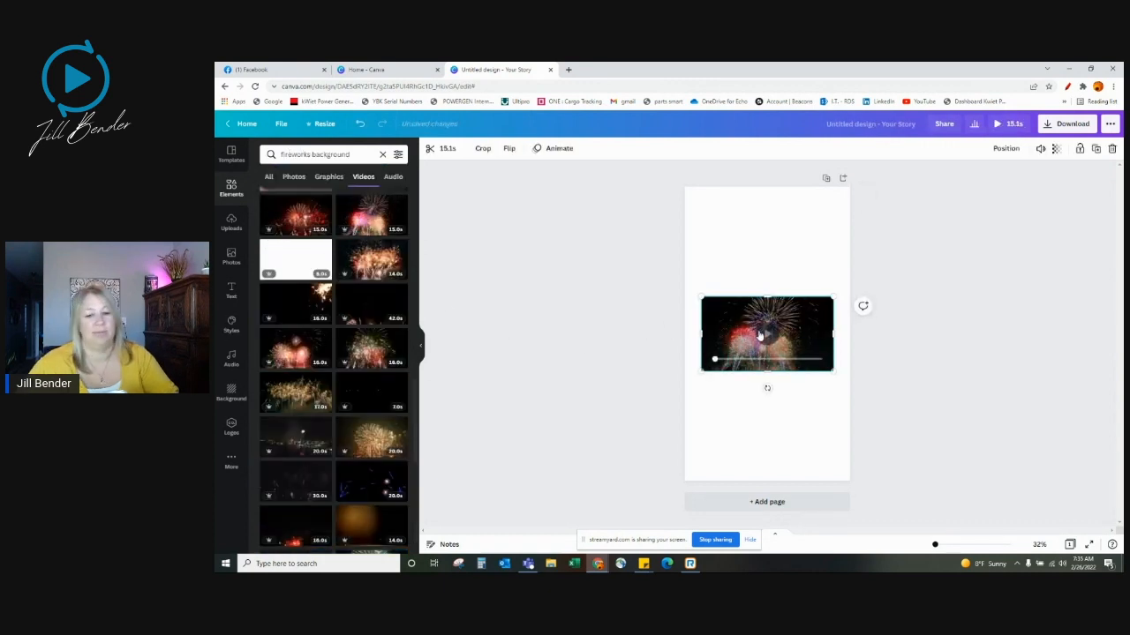
- Delete the fireworks clip from the story page, browse more fireworks videos and clear the element search
key("Delete")
scroll(335, 399, "down", 5)
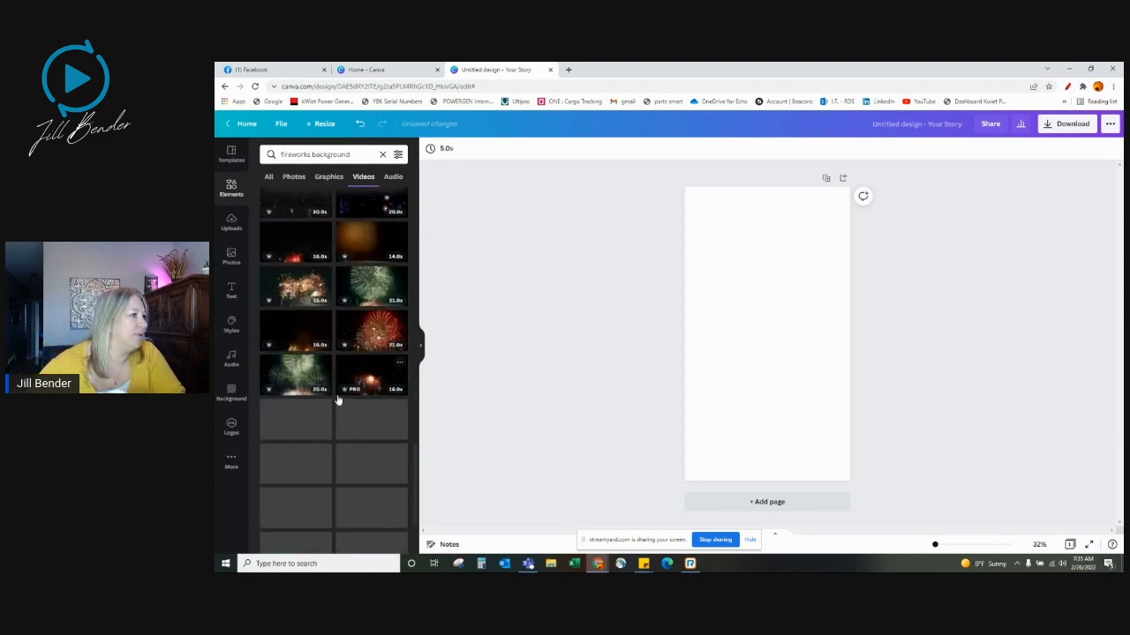
scroll(338, 401, "down", 1)
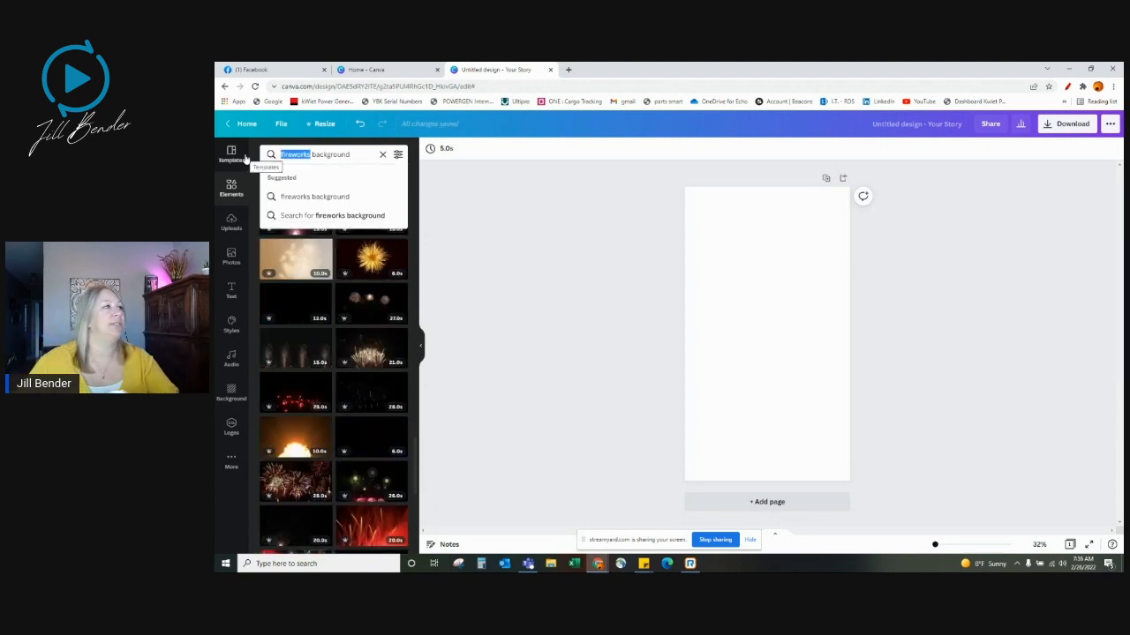
left_click(382, 155)
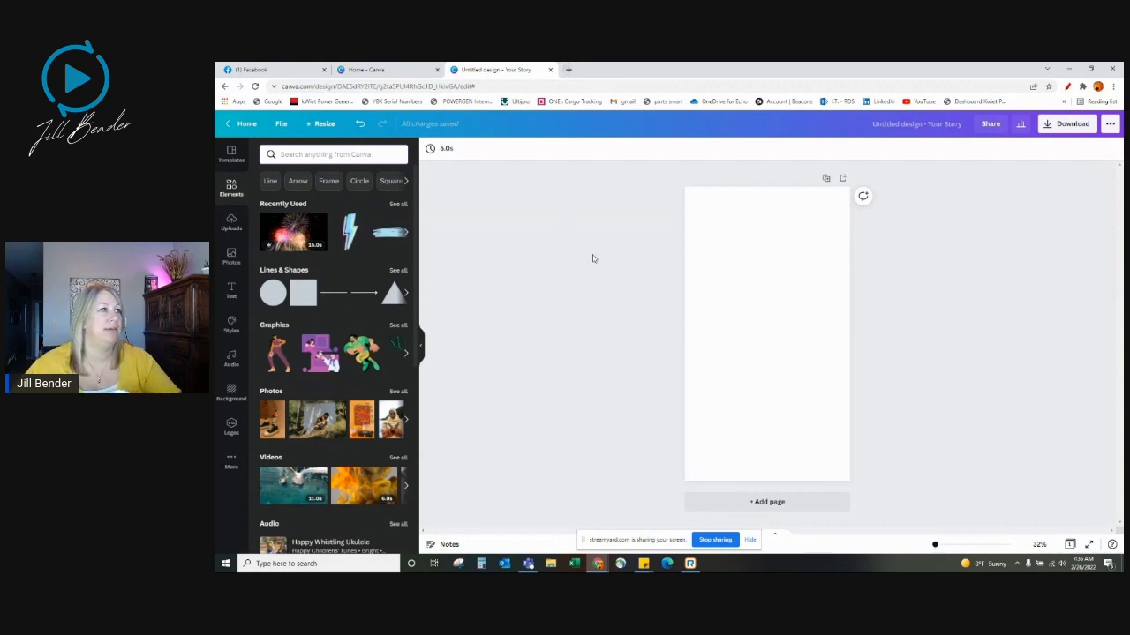
- Add a heading reading "FREE TRAINING ON HOW TO GO FROM $0-$10 IN 90 DAYS OR LESS" to the blank page
left_click(241, 294)
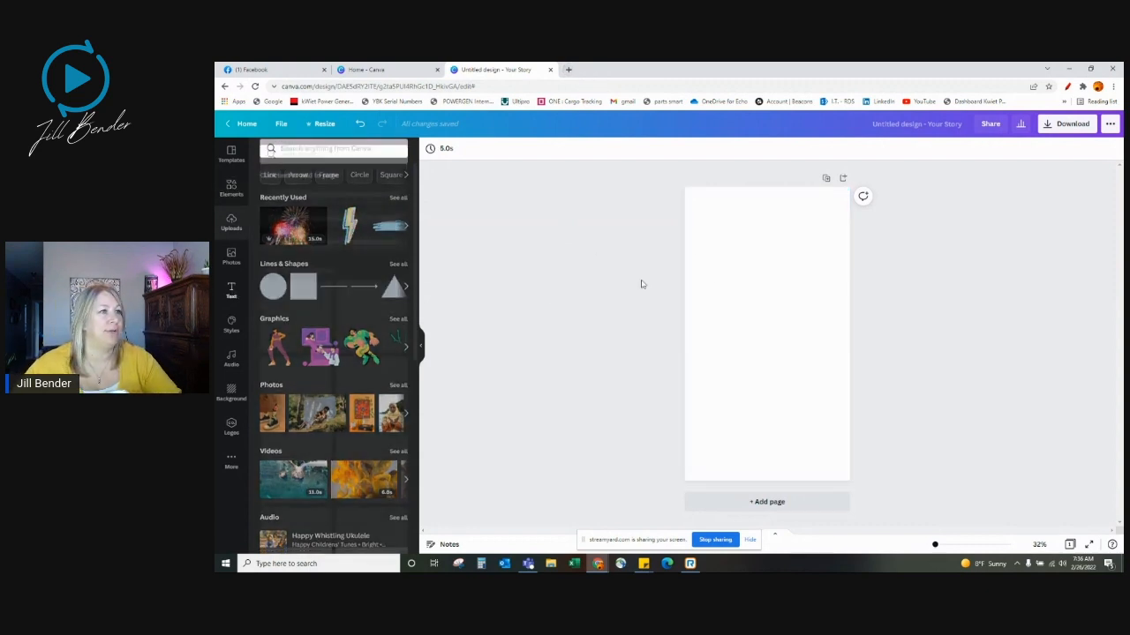
left_click(300, 210)
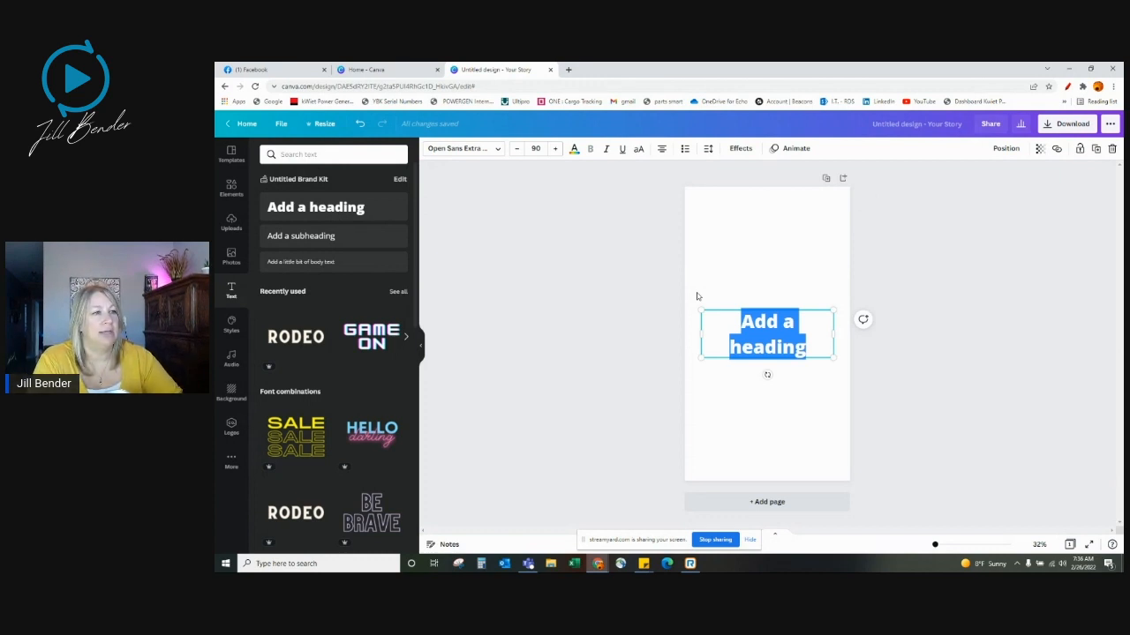
key("BackSpace")
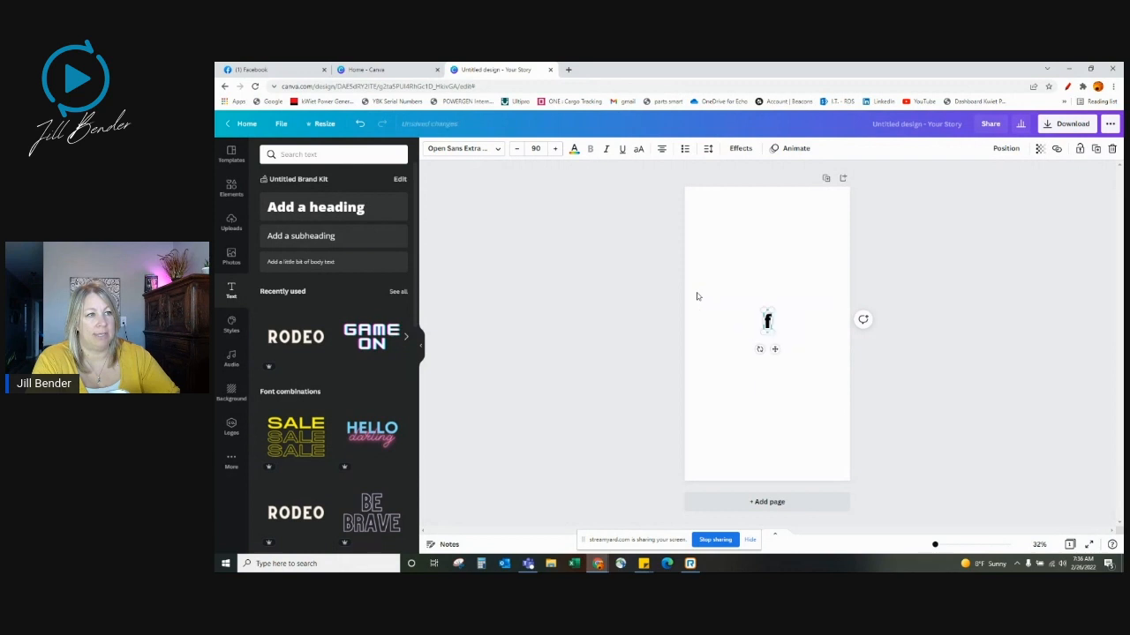
type("FF")
key("BackSpace")
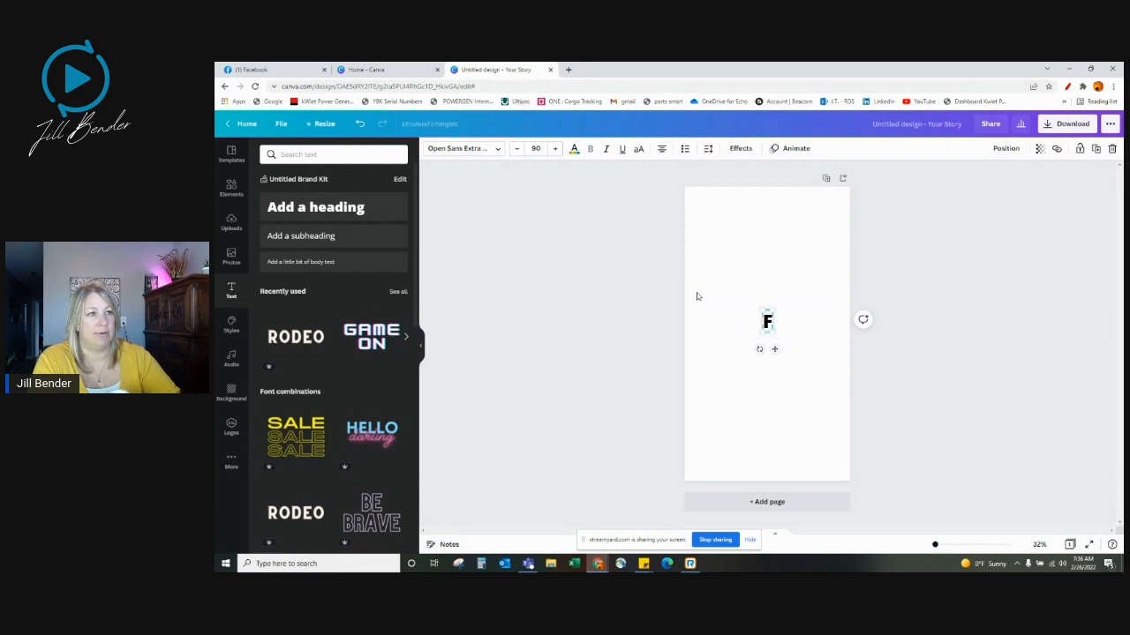
type("REE TRAINING")
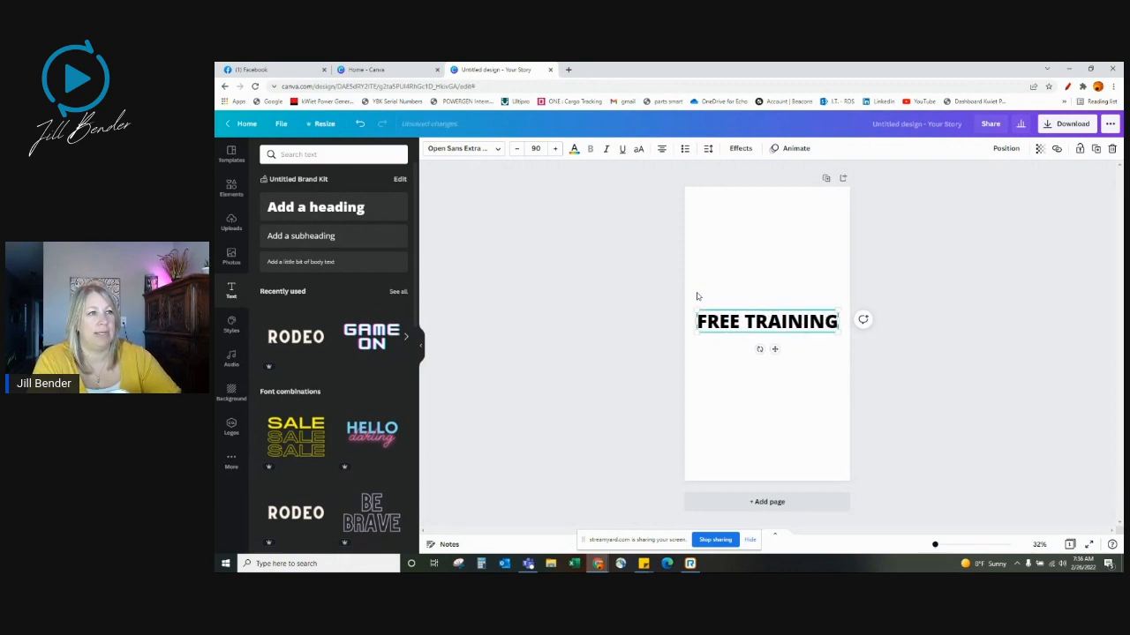
type(" ON HOW TO")
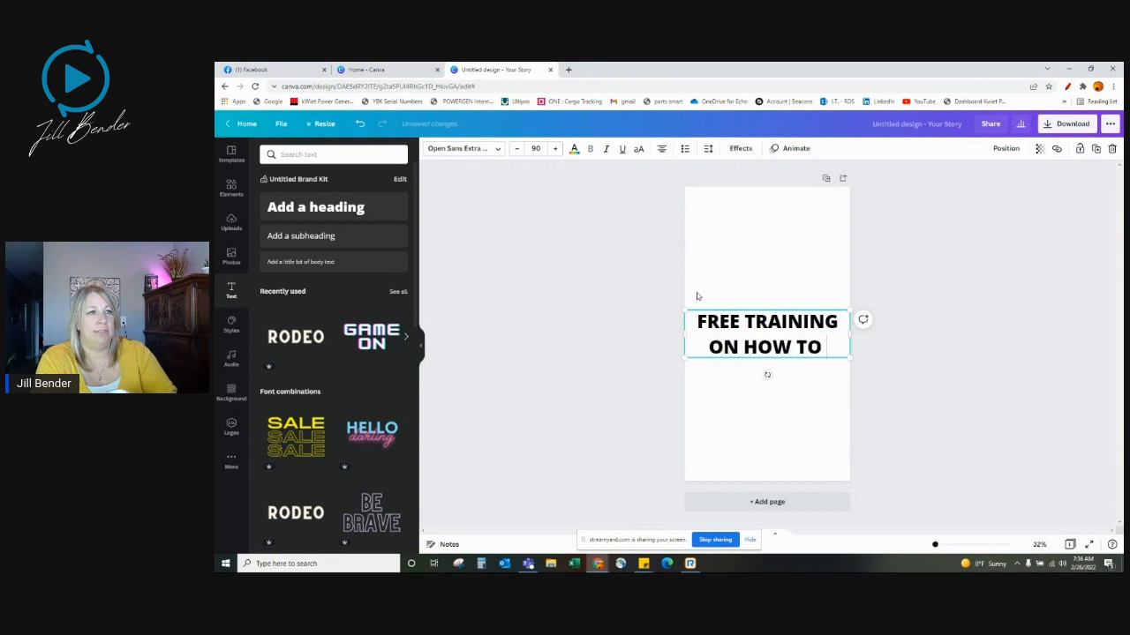
type(" GO FROM ")
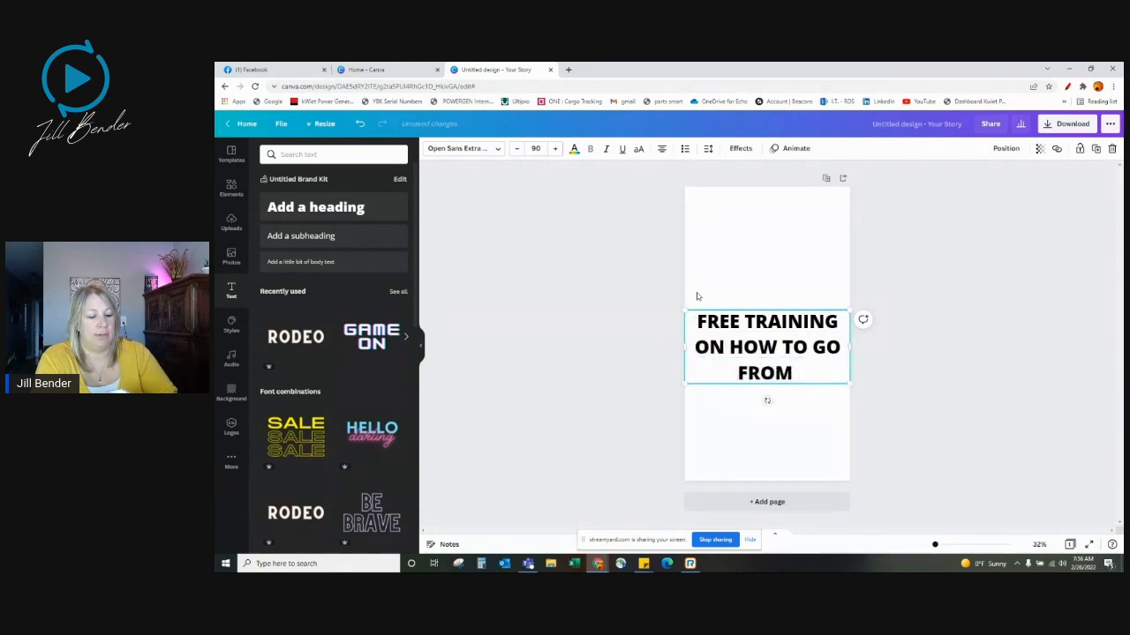
type("$0")
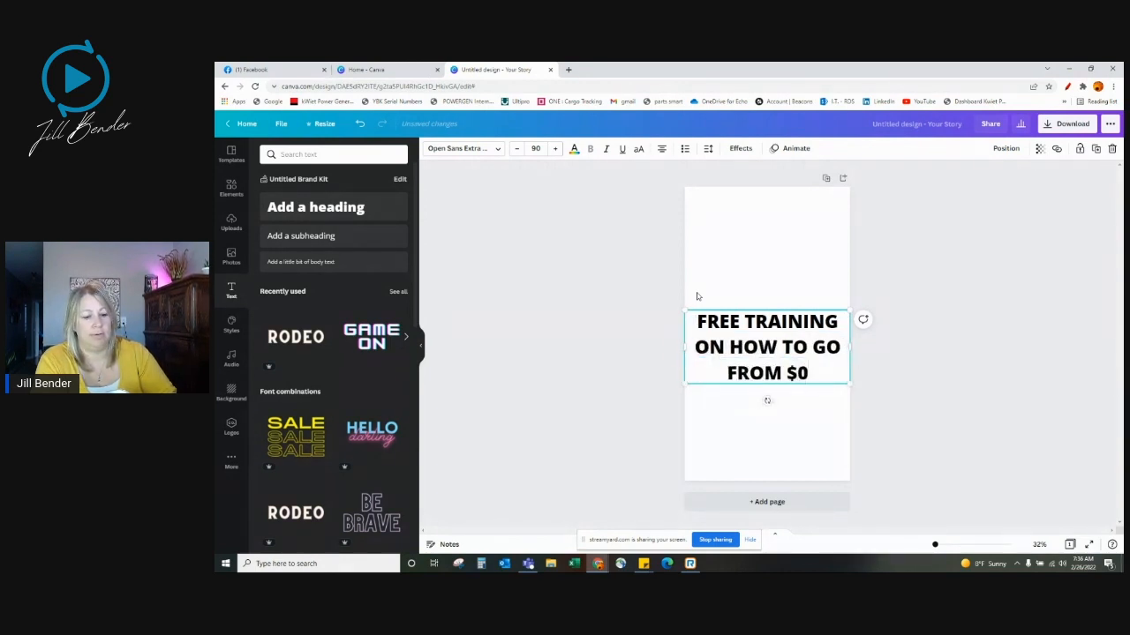
type("-$")
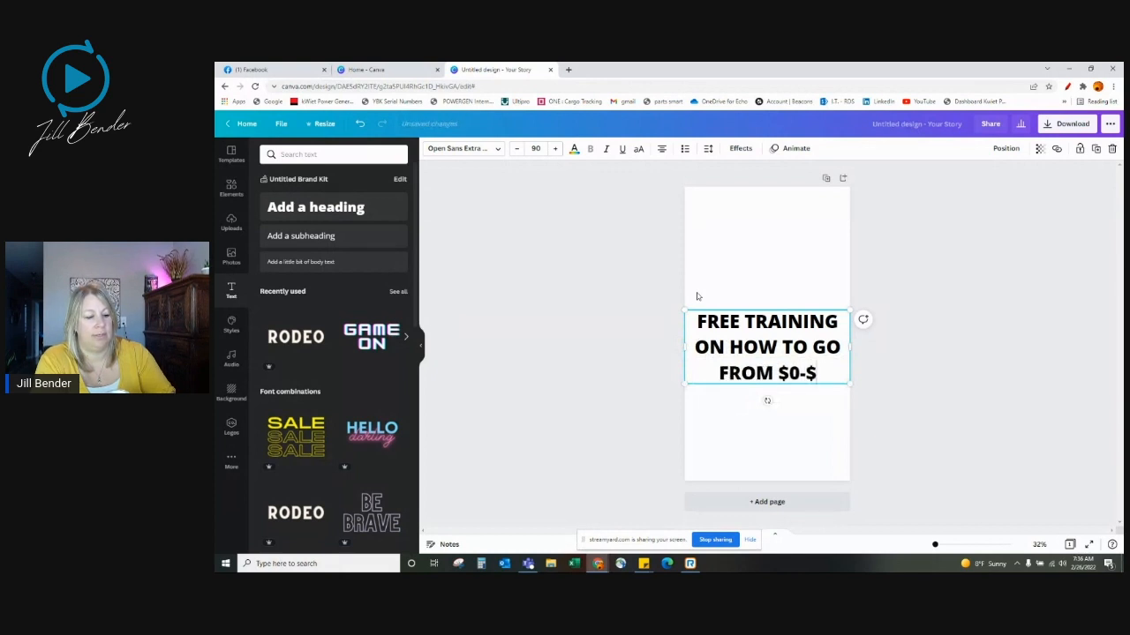
type("10 IN 90 DAY S")
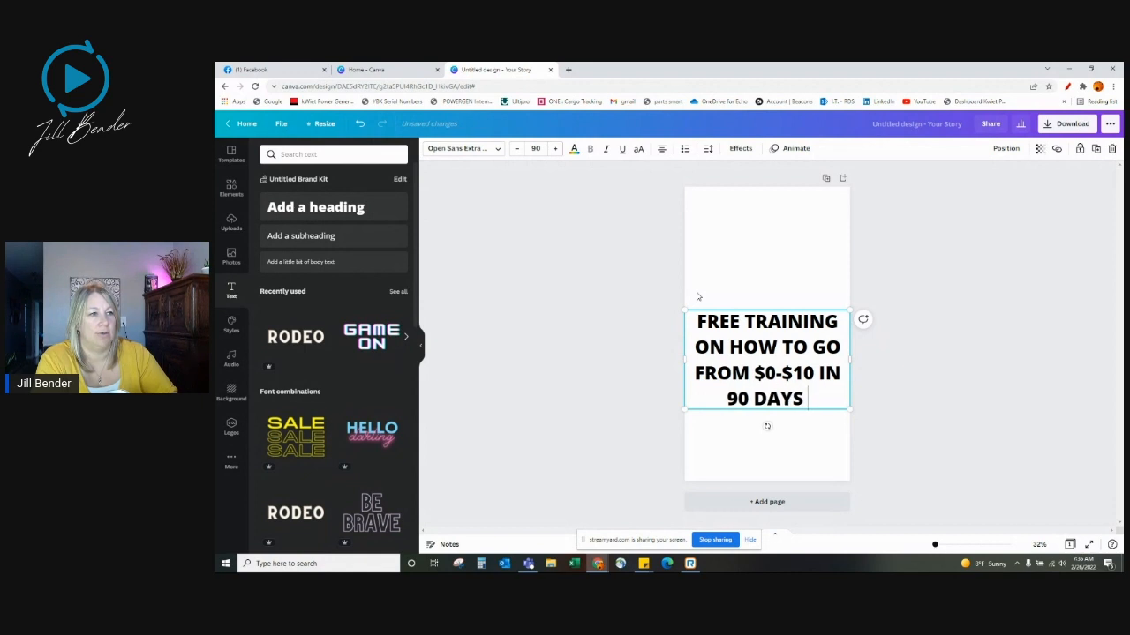
type(" OR LESS")
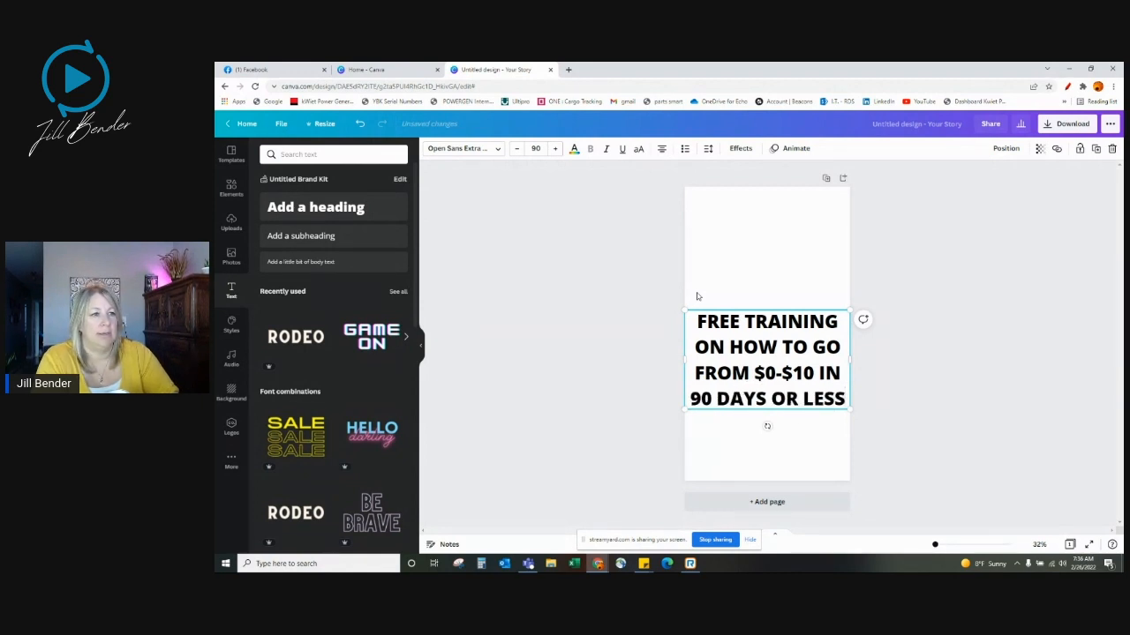
- Add "#HOW" as a new last line of the heading and move the heading to the upper part of the page
key("Return")
type("#")
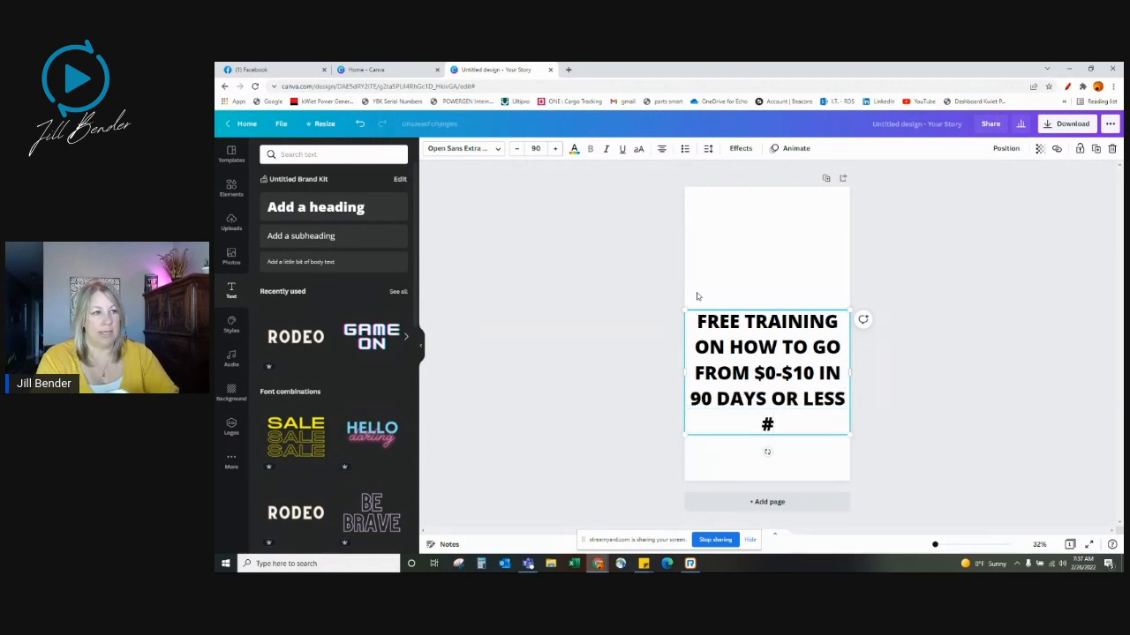
type("HOW")
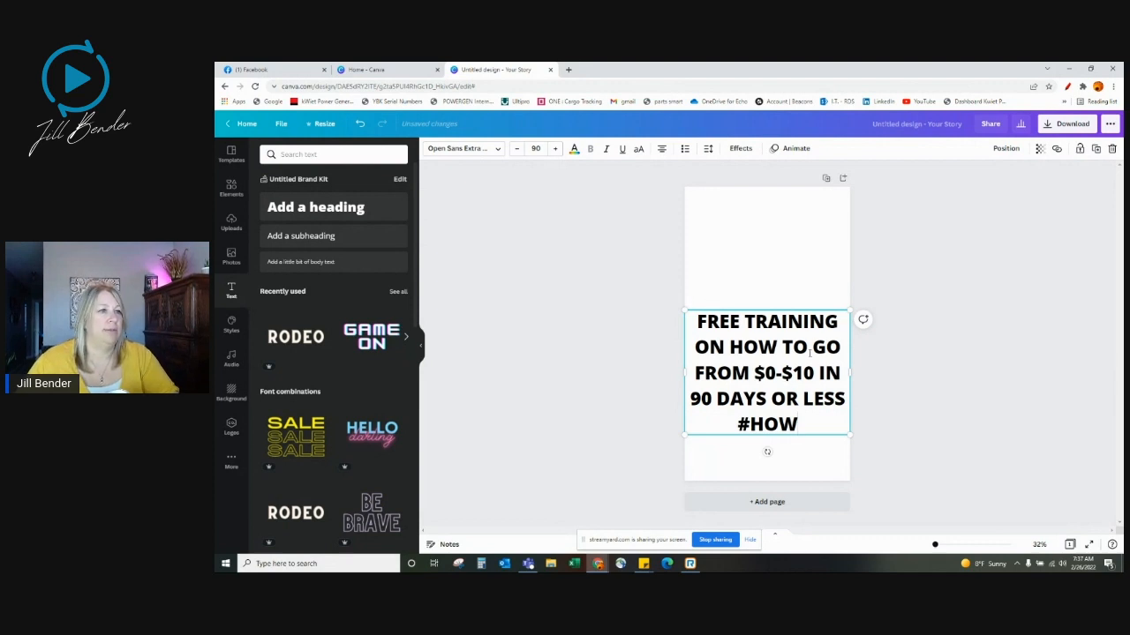
left_click(909, 365)
left_click_drag(778, 379, 785, 281)
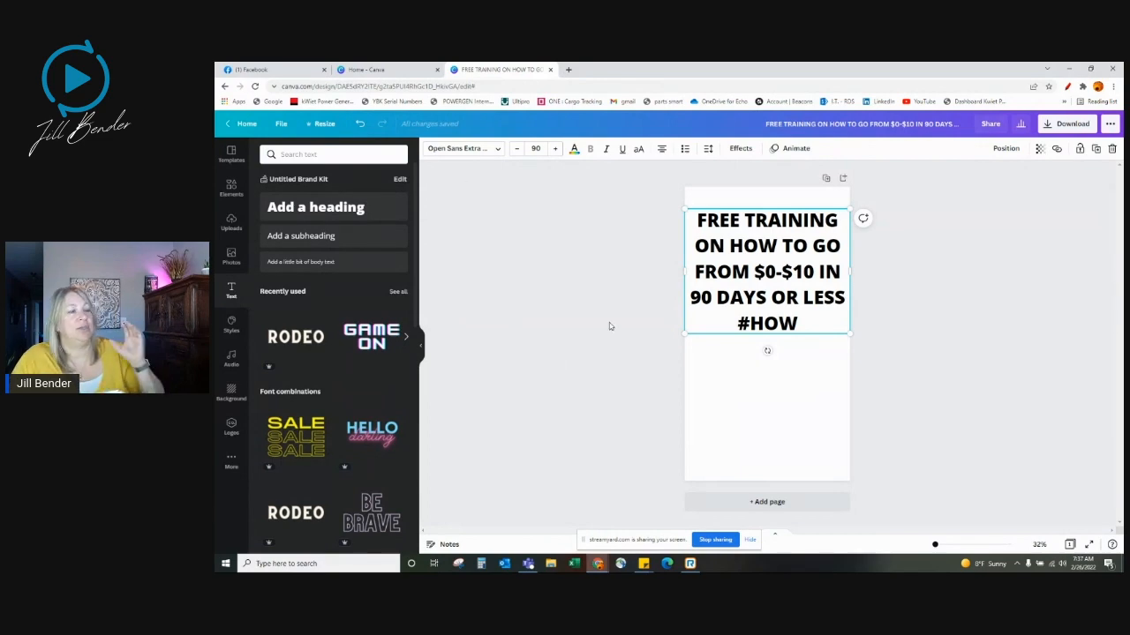
- Switch to Facebook, look through the posts on the account's own profile page and return to the home feed
left_click(251, 69)
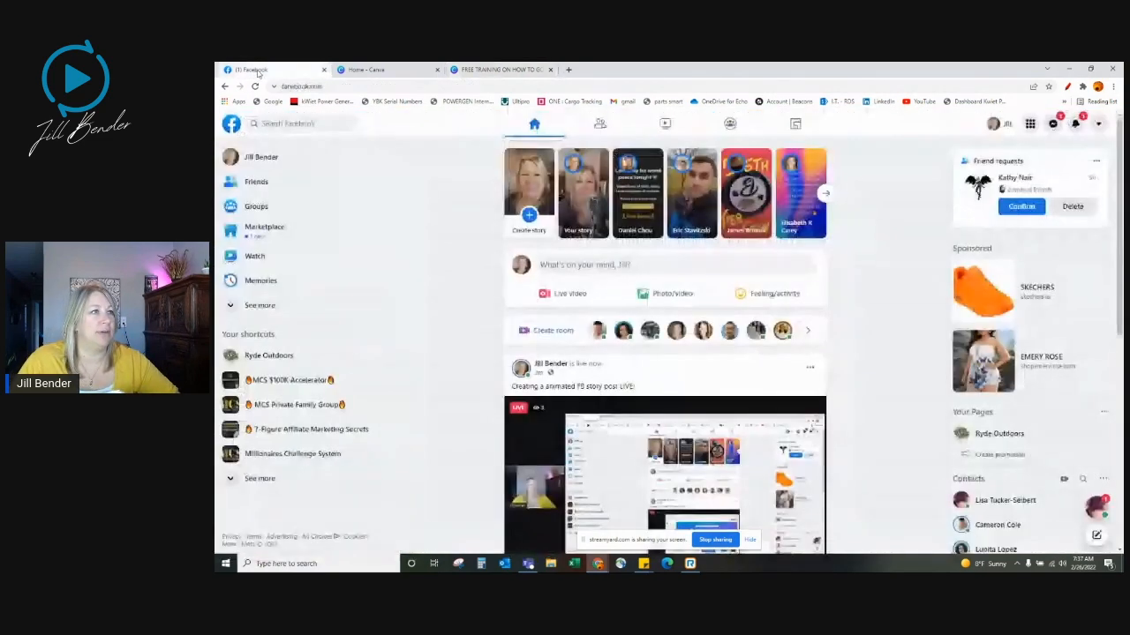
left_click(996, 126)
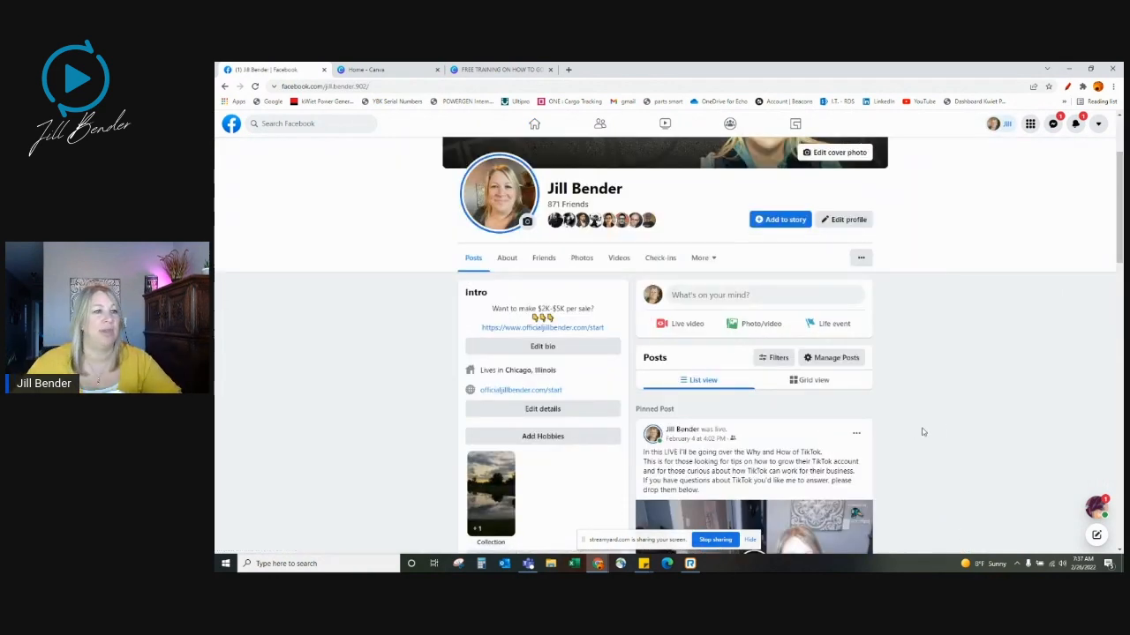
scroll(938, 422, "down", 6)
scroll(937, 422, "down", 8)
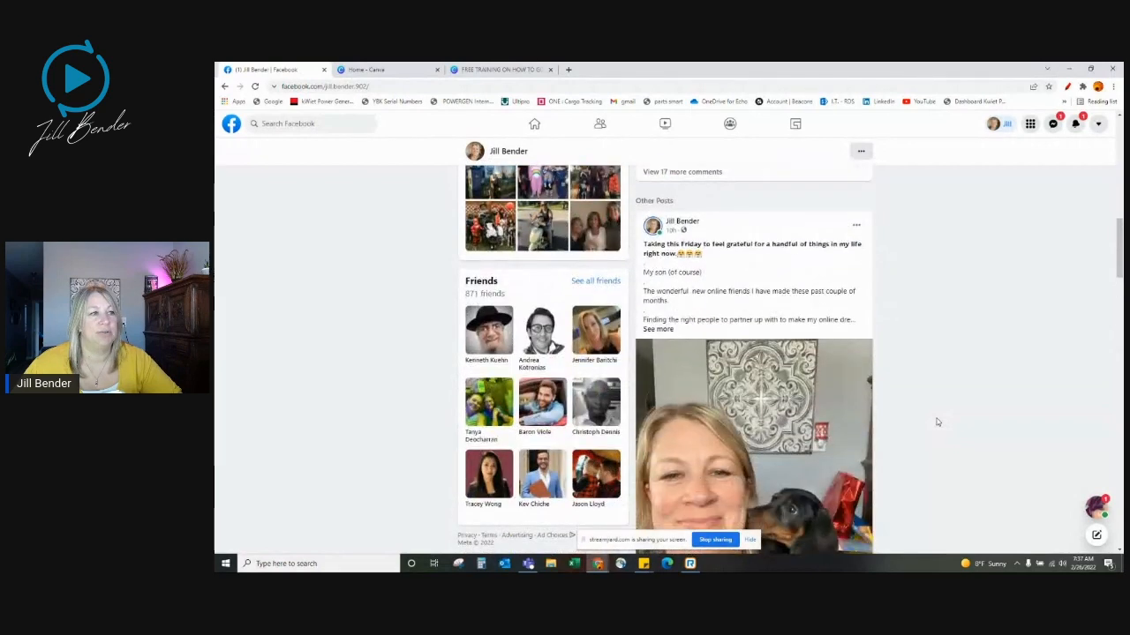
scroll(932, 426, "down", 10)
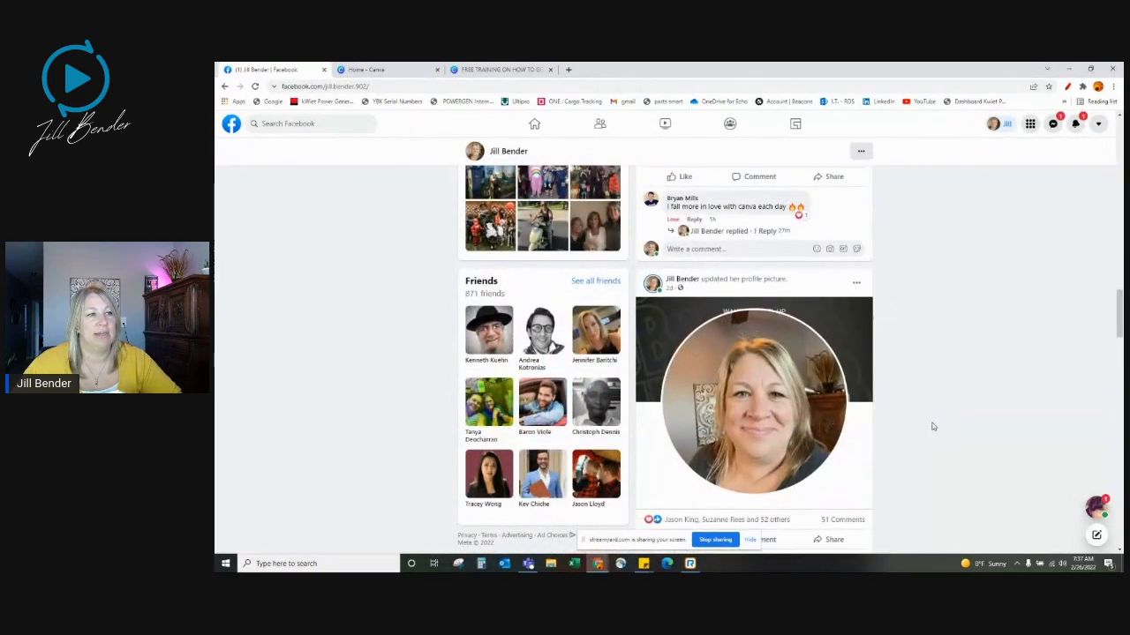
scroll(932, 427, "down", 10)
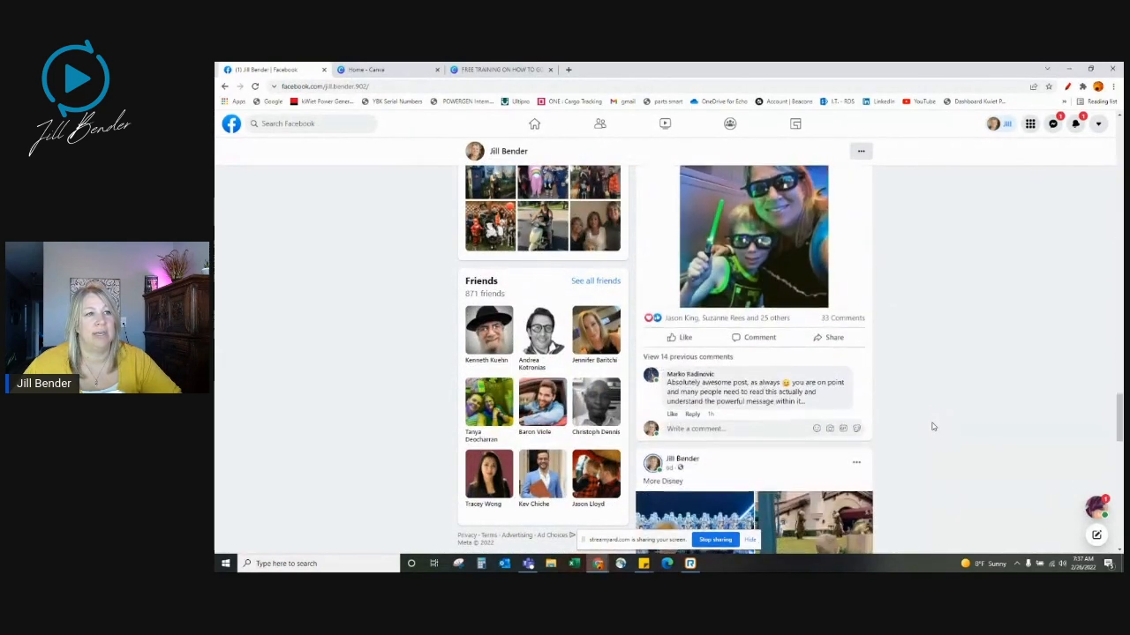
scroll(932, 426, "down", 10)
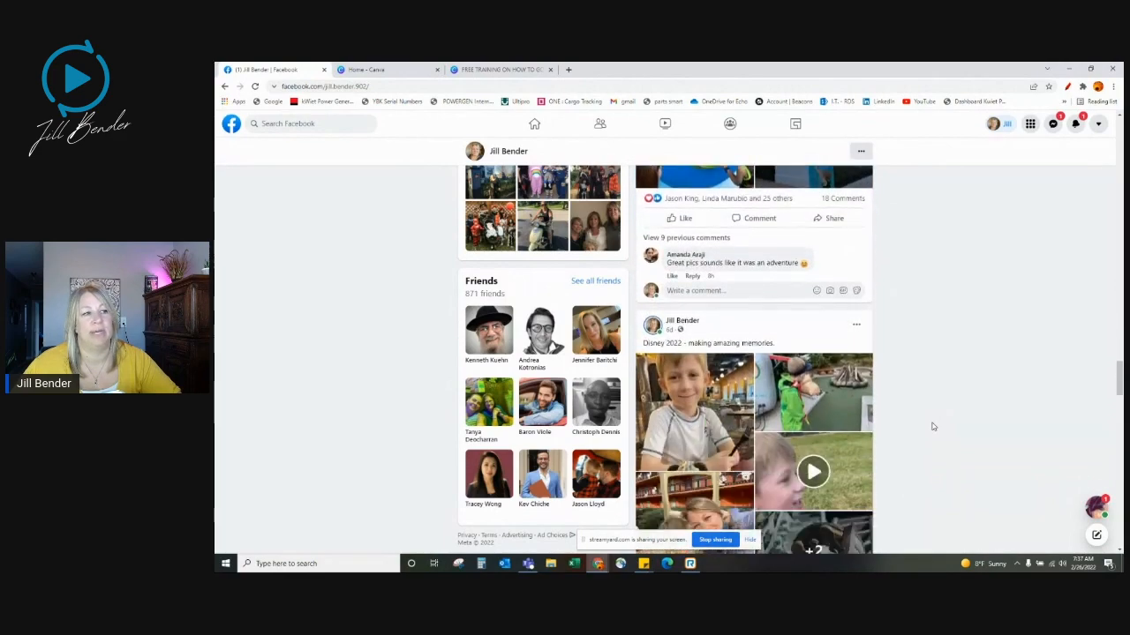
scroll(932, 426, "up", 15)
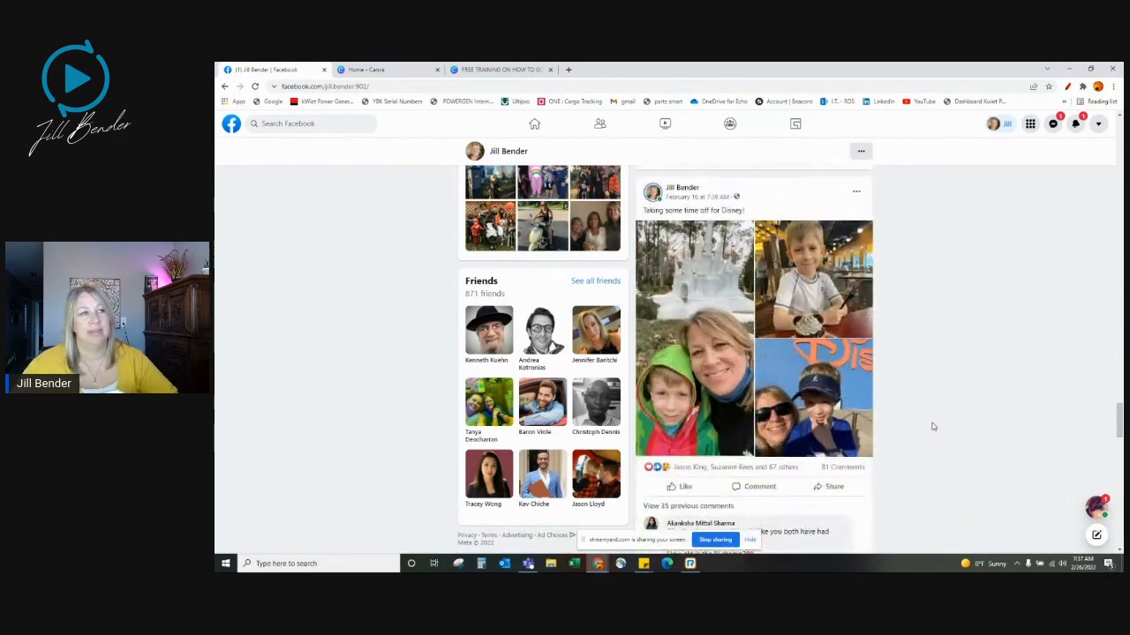
scroll(932, 427, "down", 5)
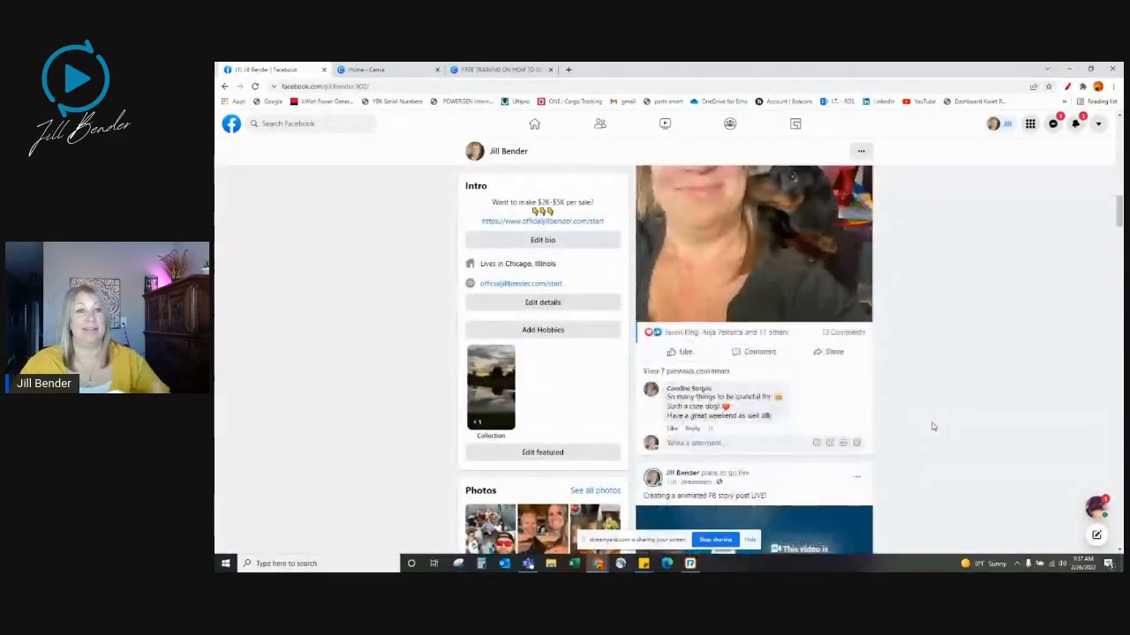
left_click(535, 125)
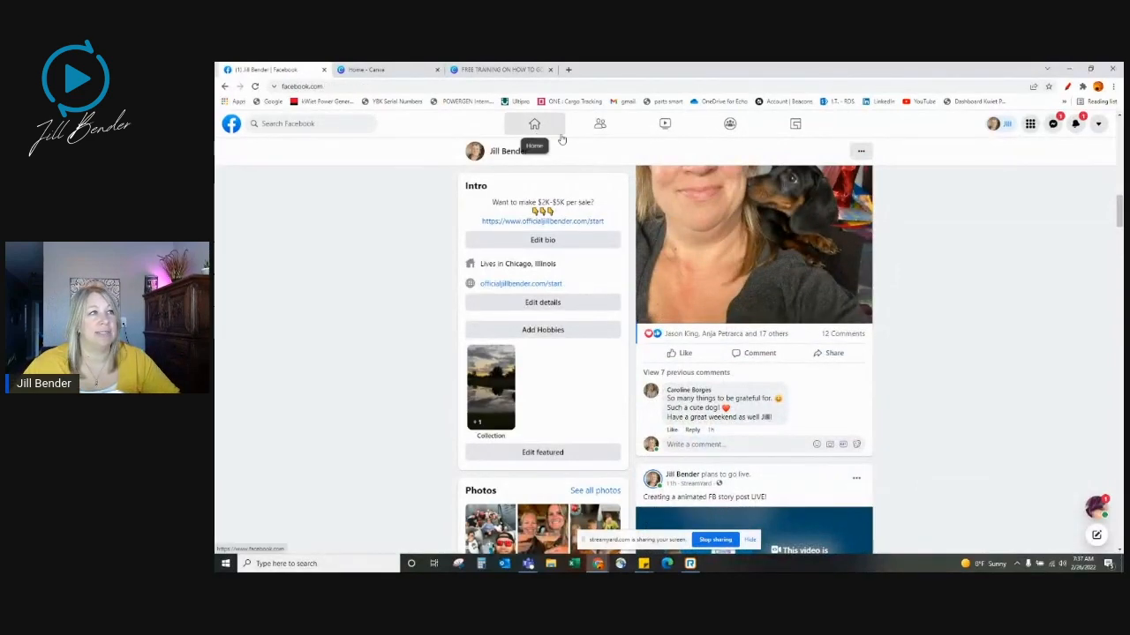
- Switch back to the Canva story design, change "$10" in the heading to "$10K" and show the uploaded images
left_click(491, 70)
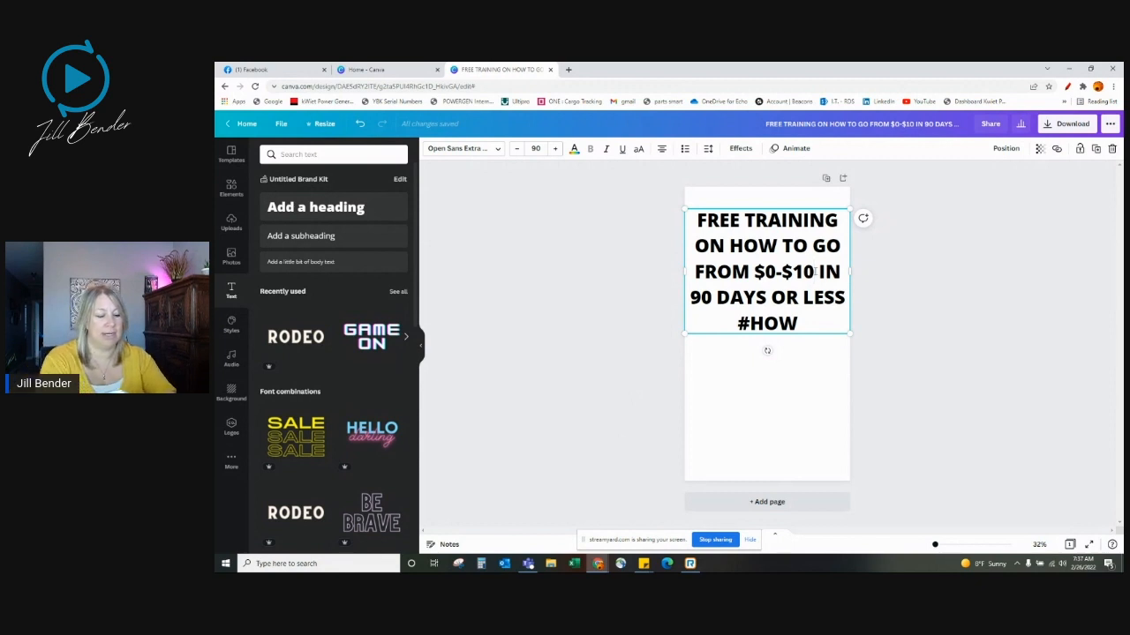
type("K")
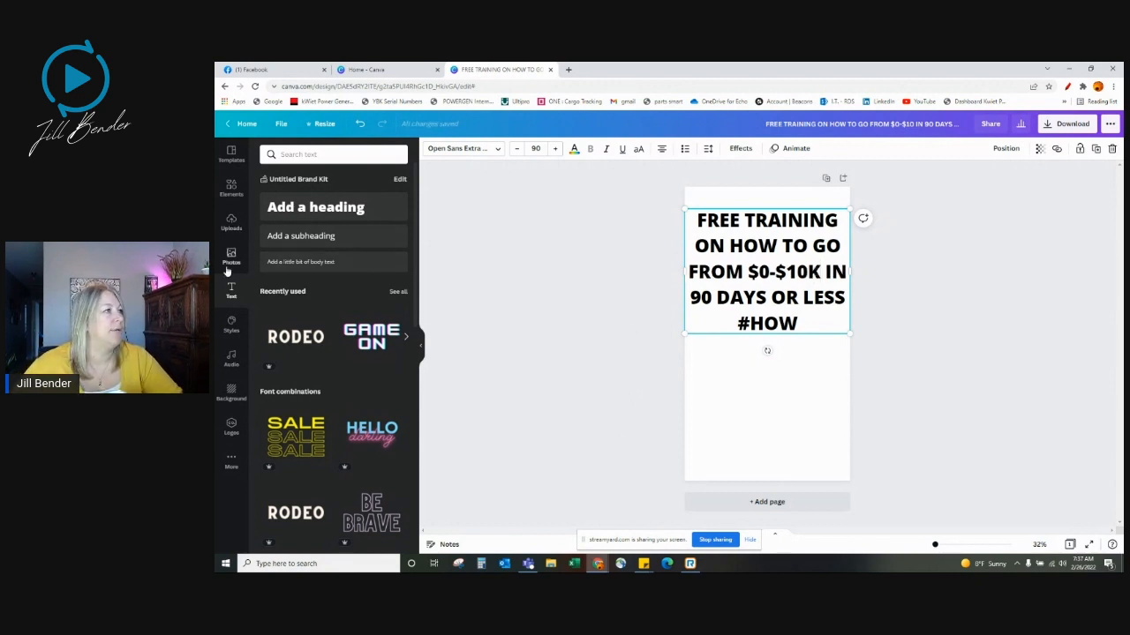
left_click(231, 222)
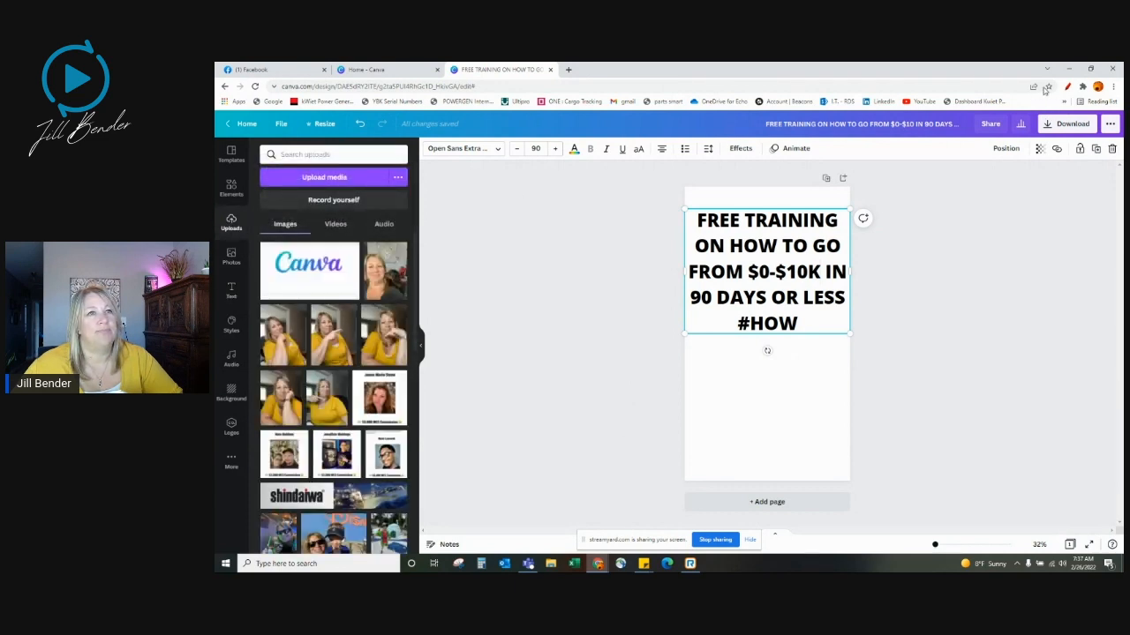
- Circle the Uploads tool and the Upload media option with the red page marker, and clear the markings
mouse_move(235, 209)
left_mouse_down()
mouse_move(220, 228)
mouse_move(248, 213)
mouse_move(236, 205)
left_mouse_up()
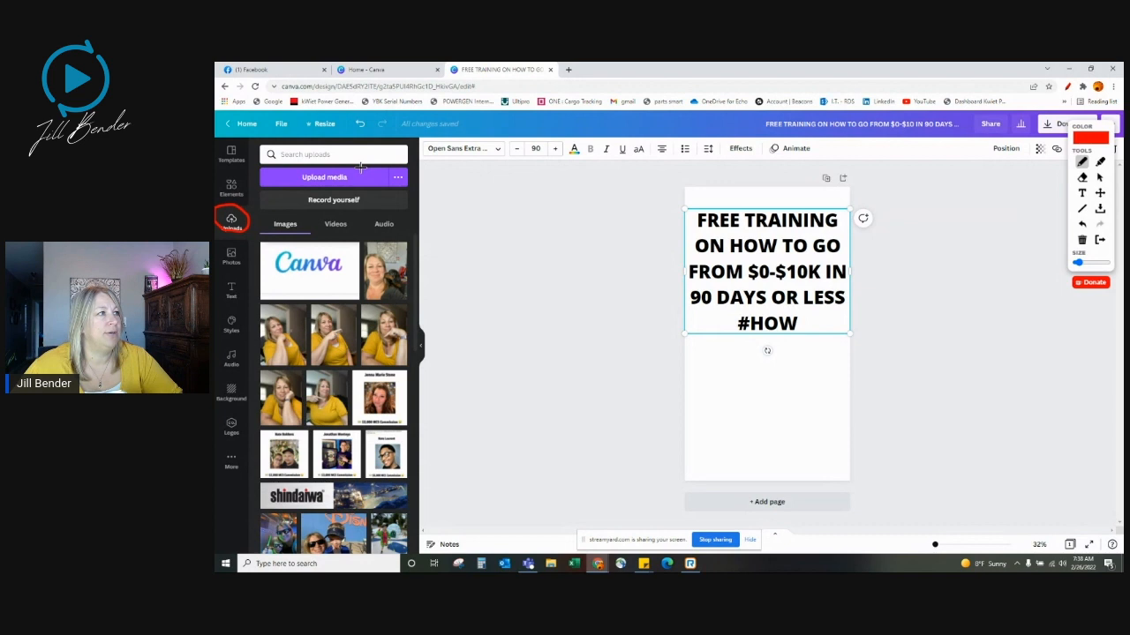
mouse_move(361, 167)
left_mouse_down()
mouse_move(271, 152)
mouse_move(289, 180)
mouse_move(353, 176)
left_mouse_up()
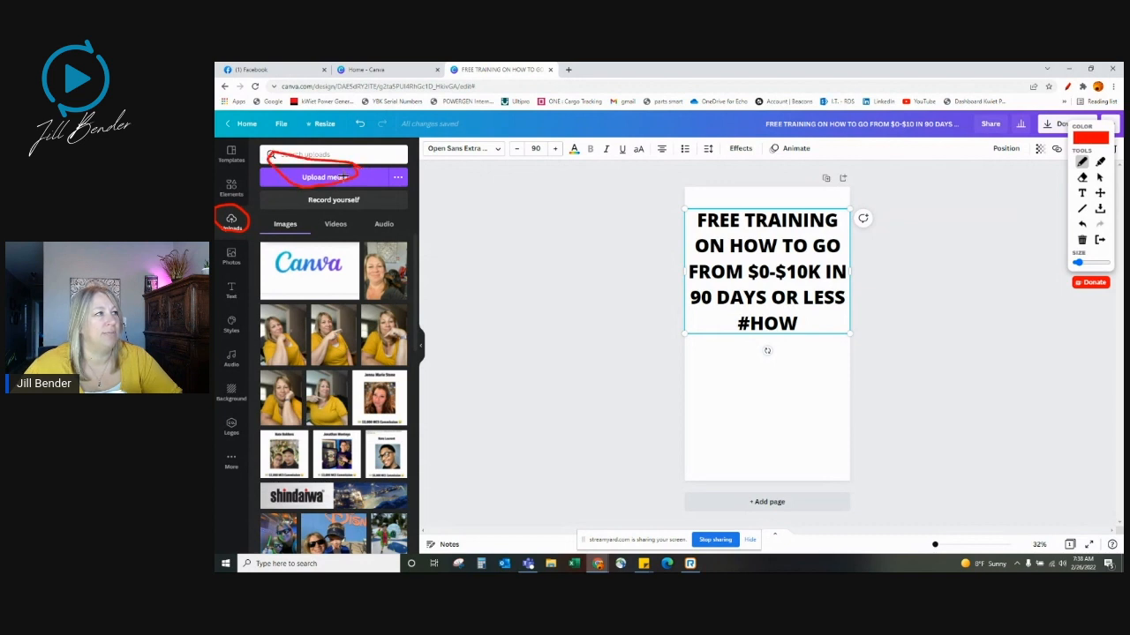
left_click(1067, 87)
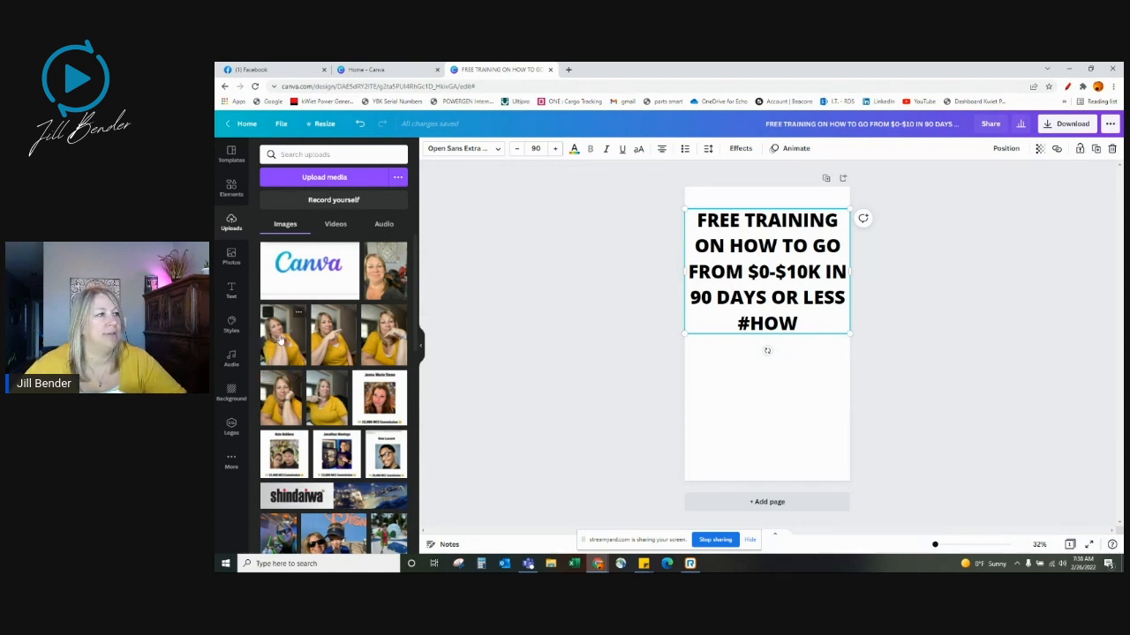
- Try two of the uploaded yellow-top portraits in the lower half of the page, deleting each one again
left_click_drag(280, 340, 756, 394)
key("Delete")
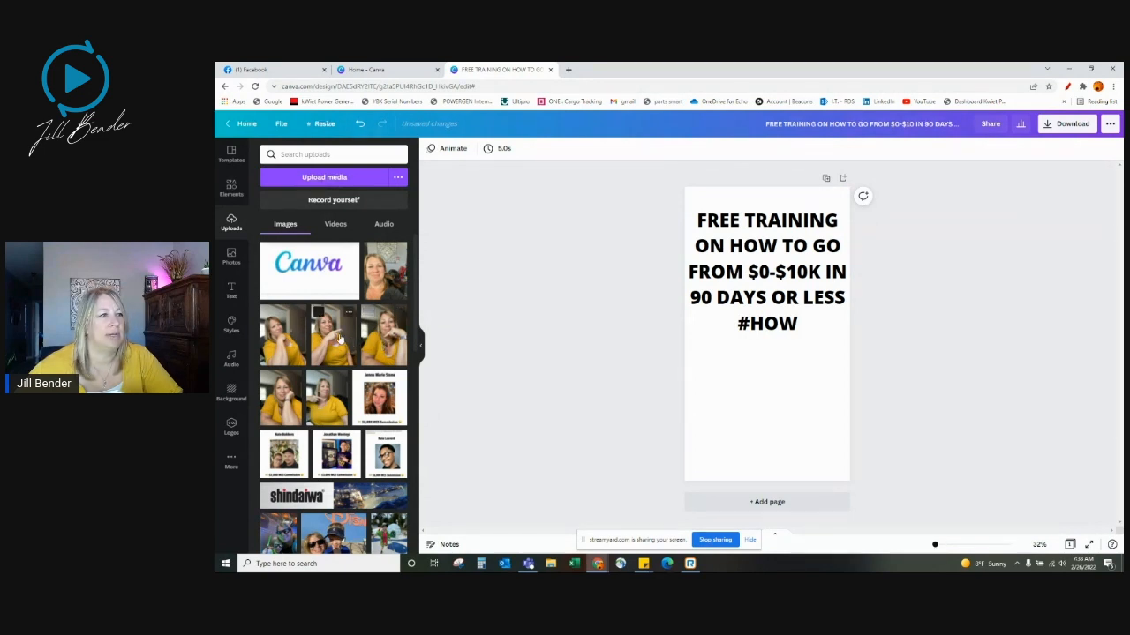
left_click_drag(340, 340, 751, 415)
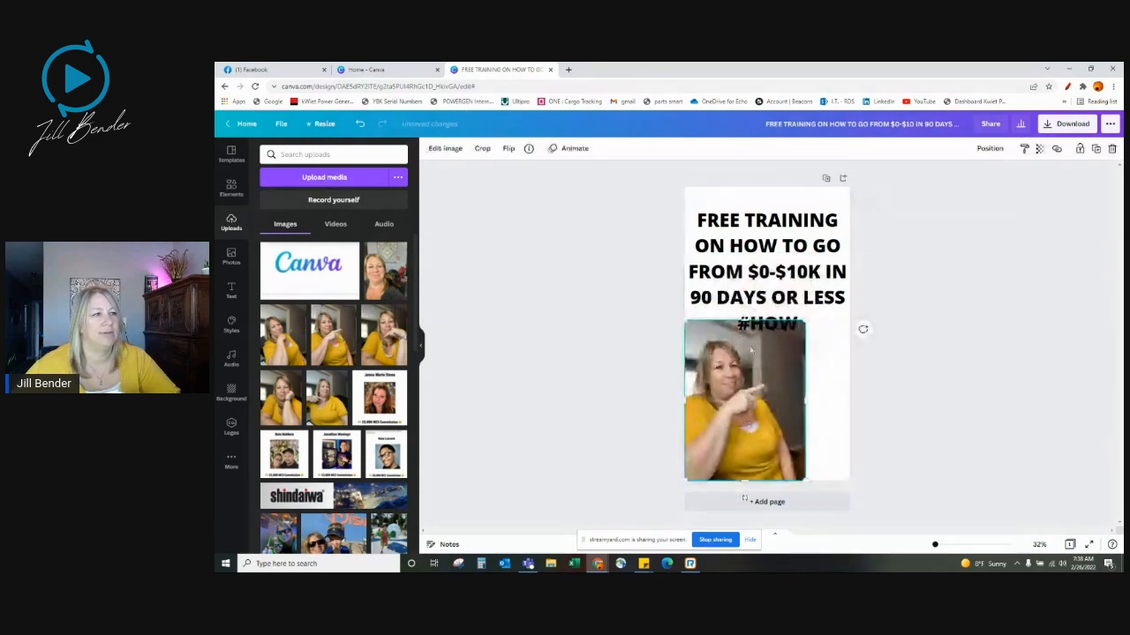
key("Delete")
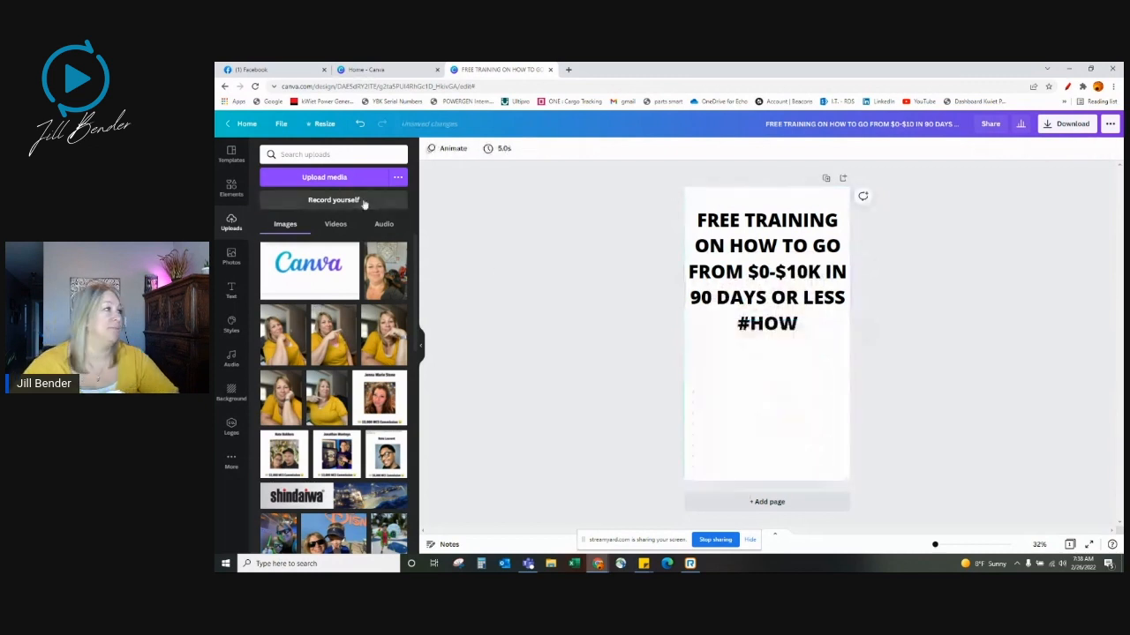
- Search the Canva elements library for "POINTING"
left_click(229, 189)
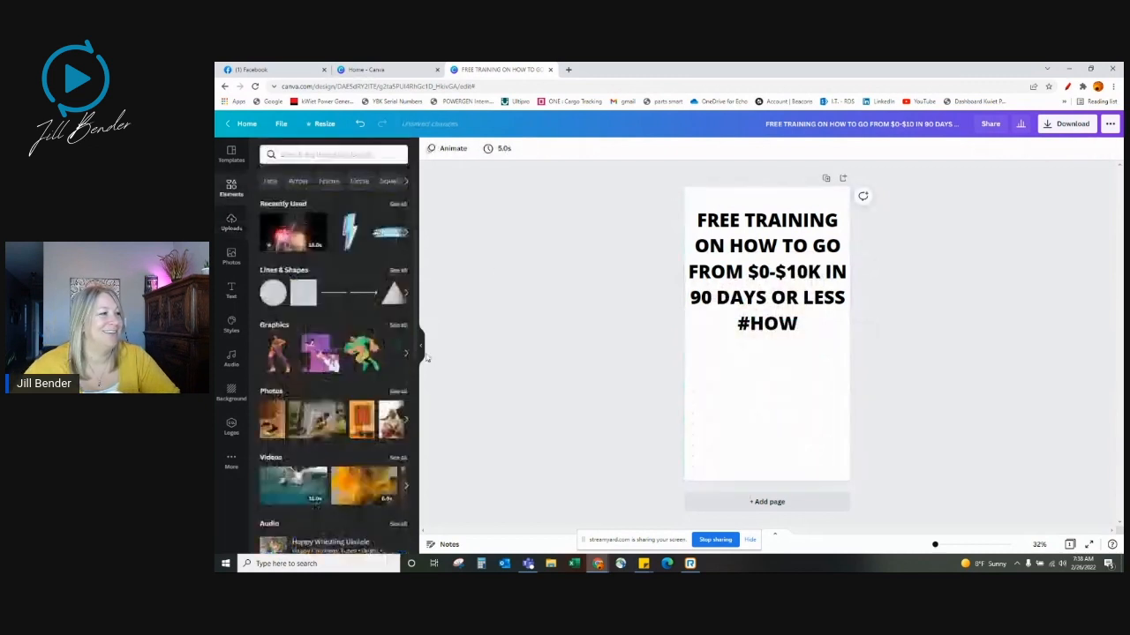
scroll(344, 419, "down", 3)
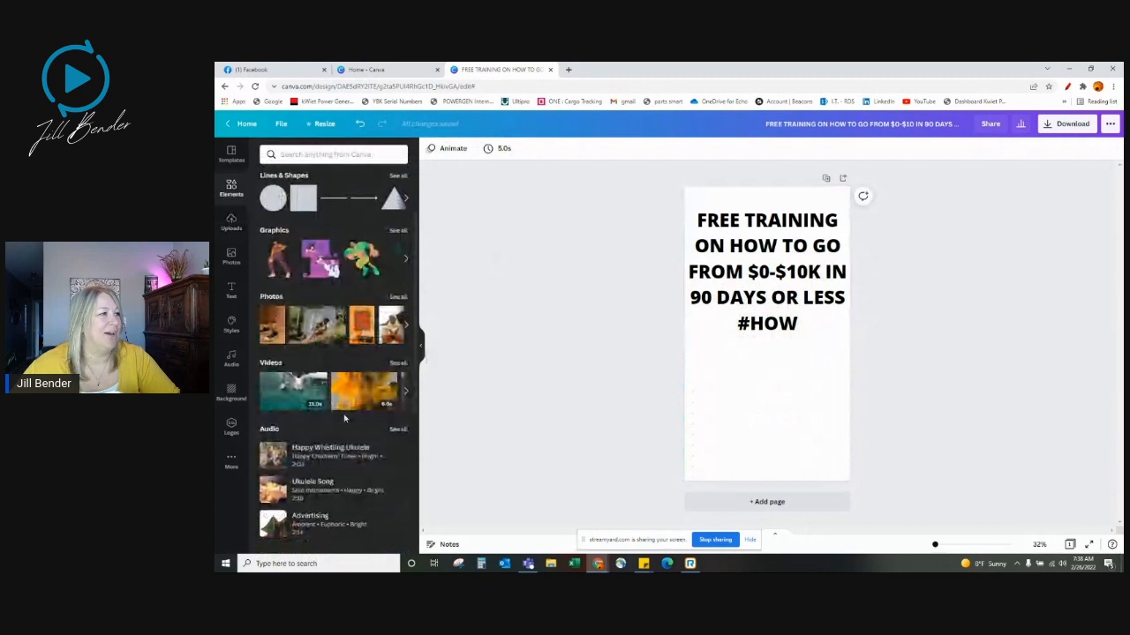
scroll(345, 419, "up", 2)
left_click(316, 155)
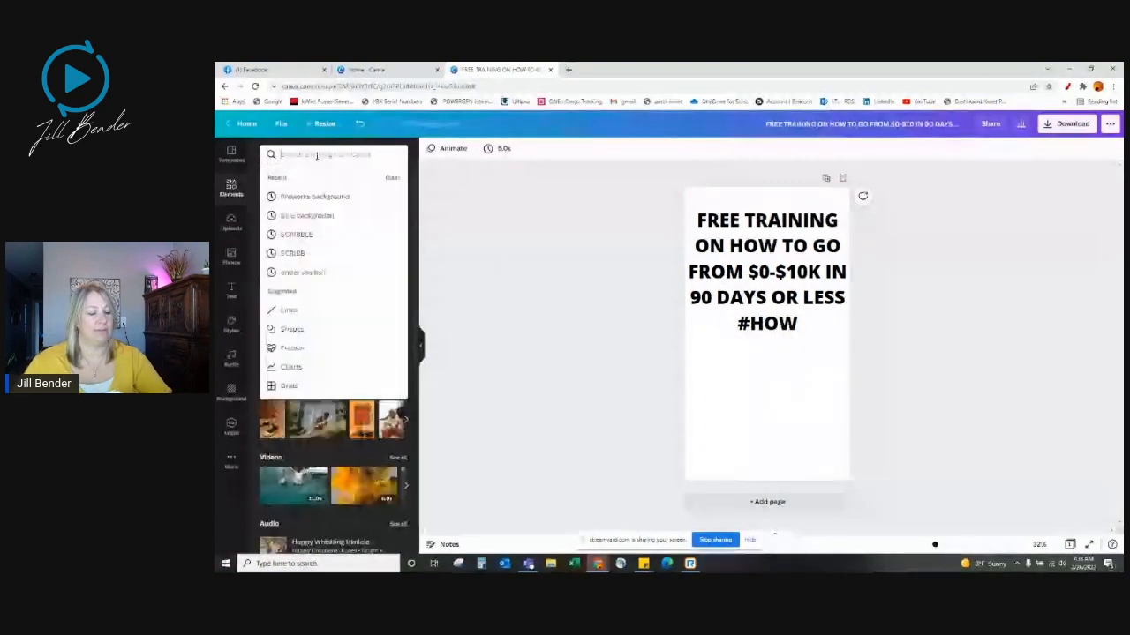
type("POIN")
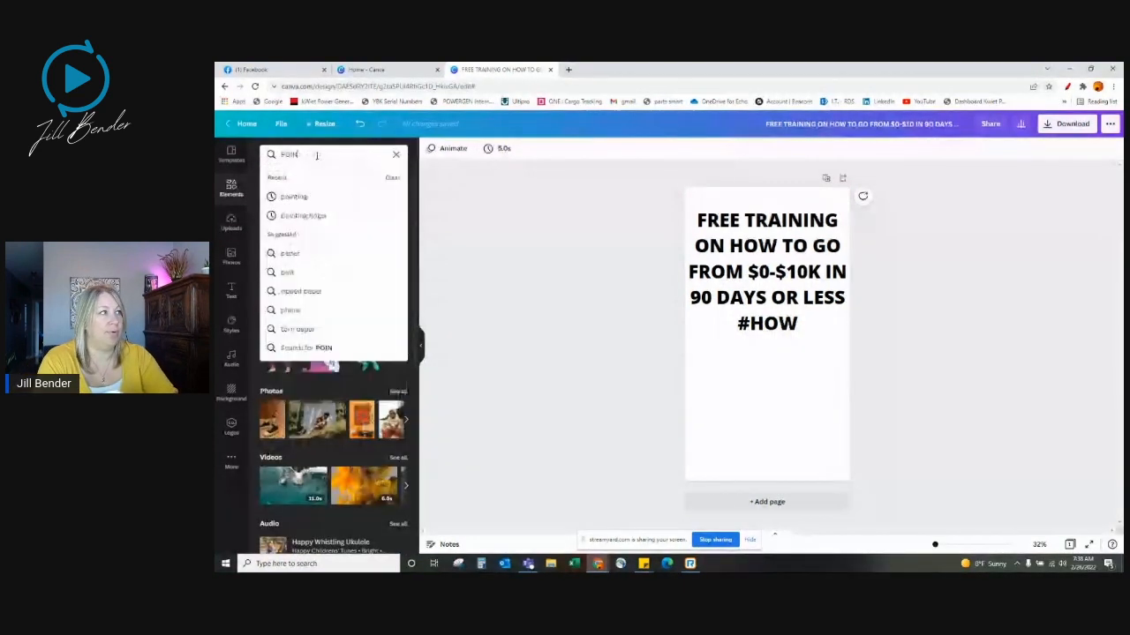
type("TING")
key("Return")
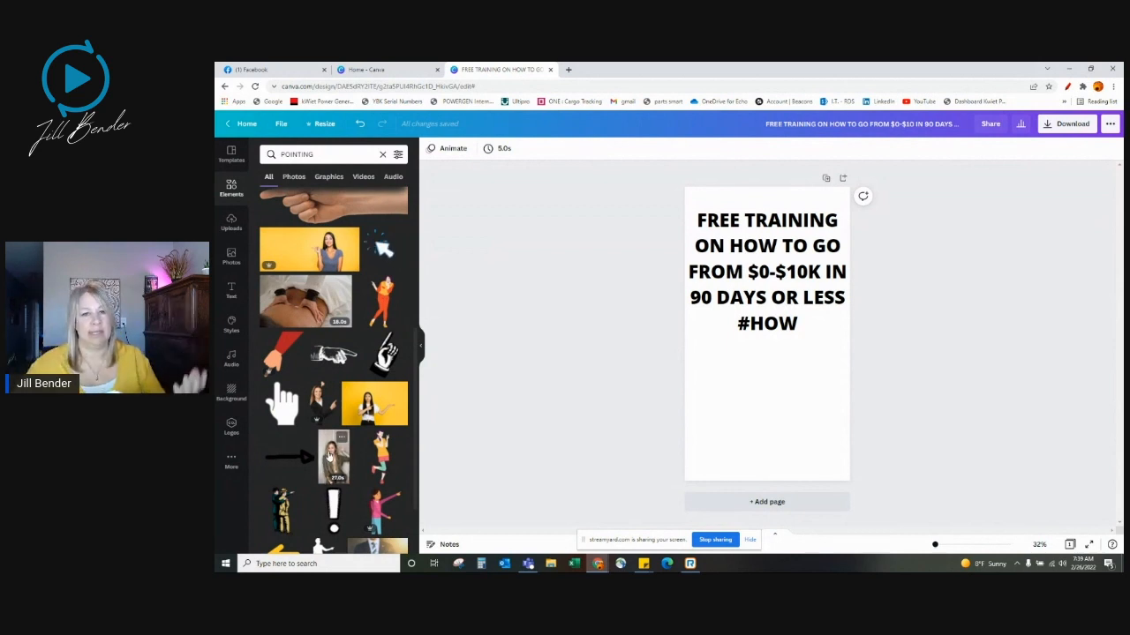
- Add the teal hand-drawn arrows graphic from the search results and place it in the lower half of the story page
scroll(330, 458, "down", 1)
scroll(331, 458, "down", 2)
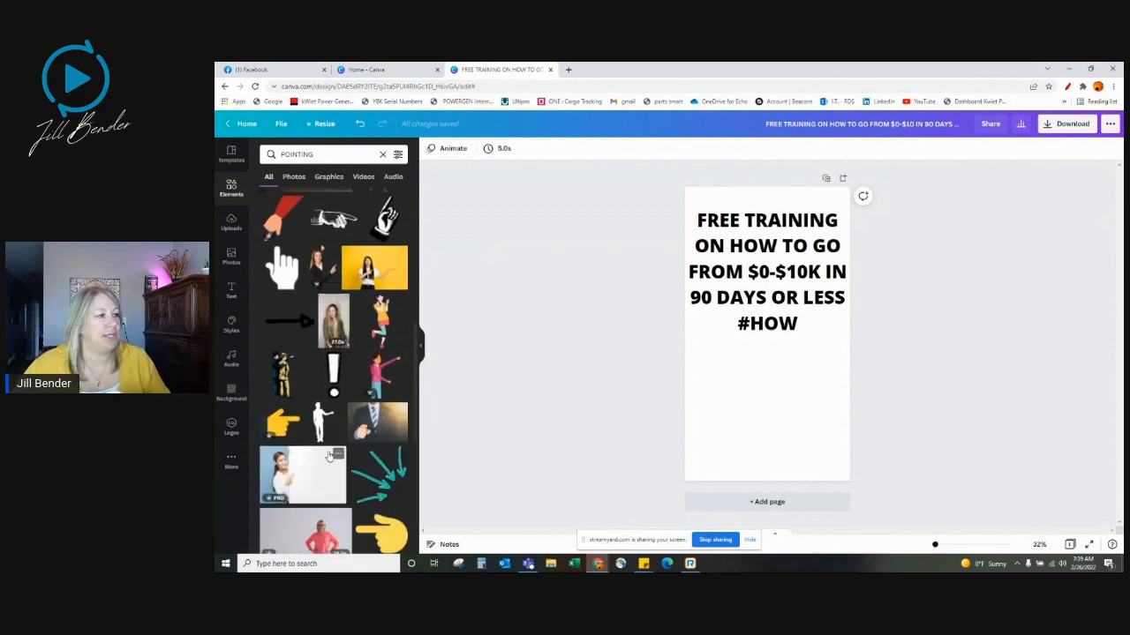
scroll(371, 517, "down", 2)
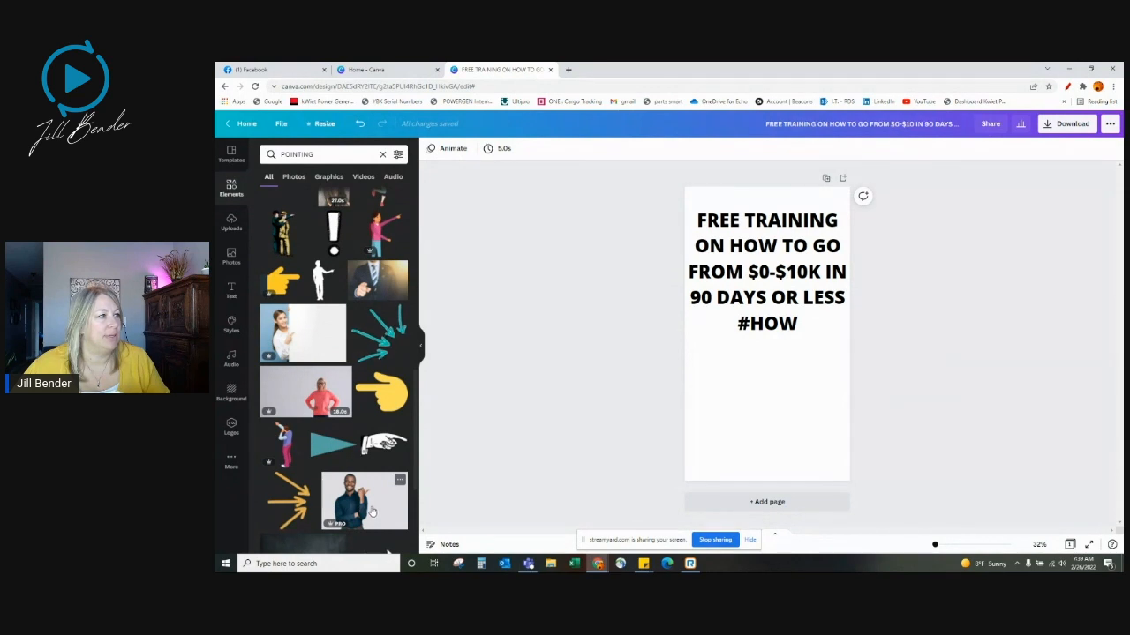
left_click(383, 340)
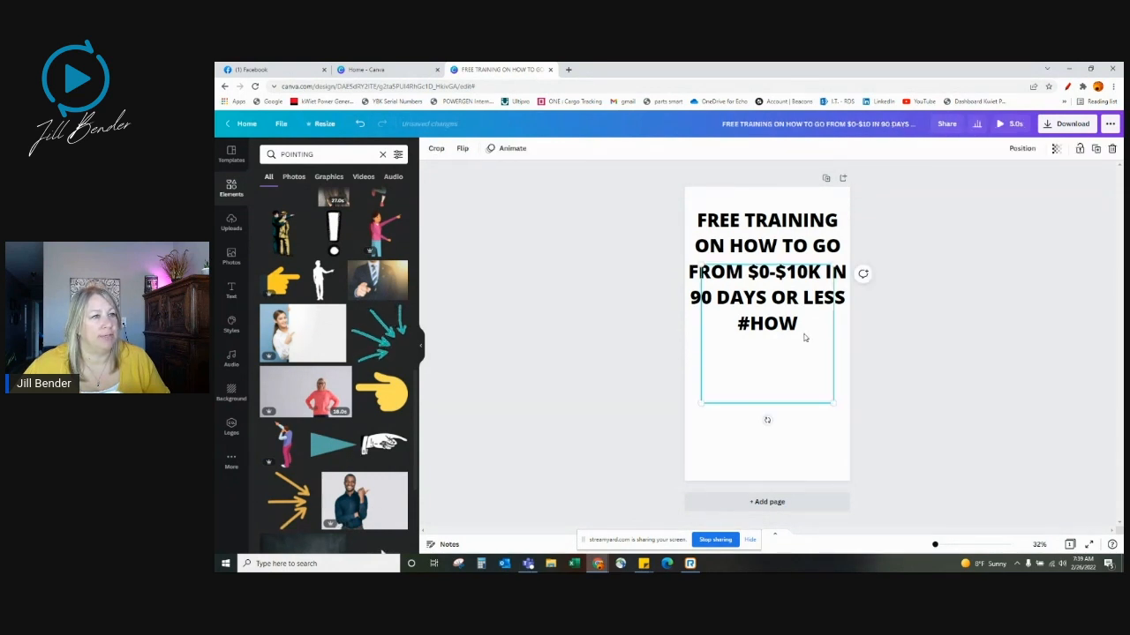
left_click_drag(795, 379, 790, 445)
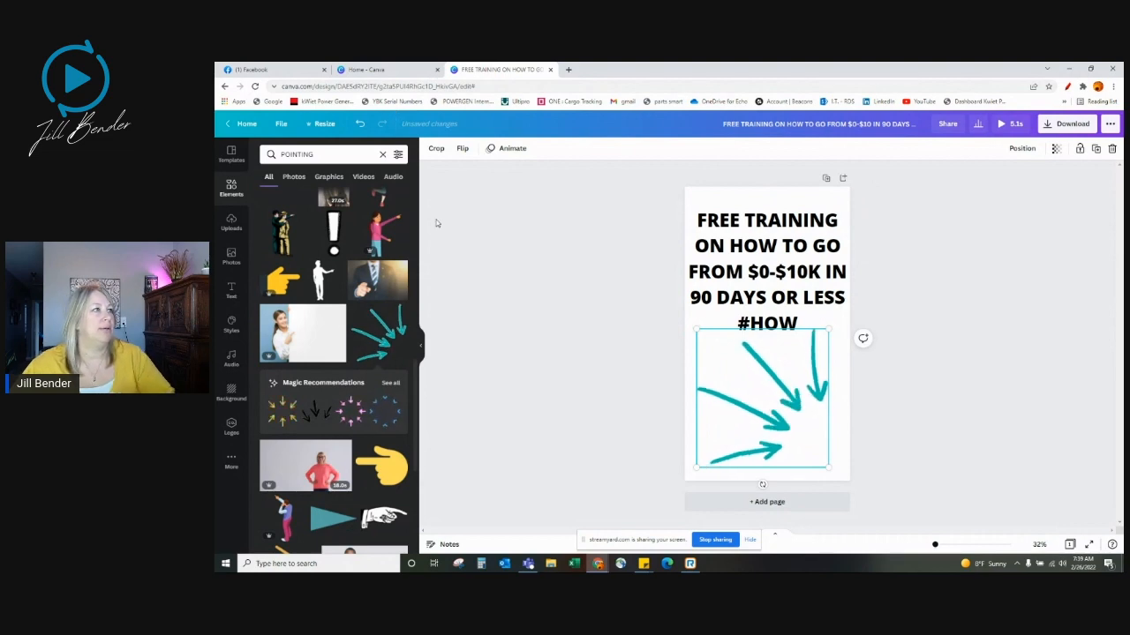
- Go to the Canva home page, clear "facebook" from the design-type search and open the recent purple "WOWZA!!!" Facebook post design
left_click(380, 69)
scroll(715, 423, "down", 2)
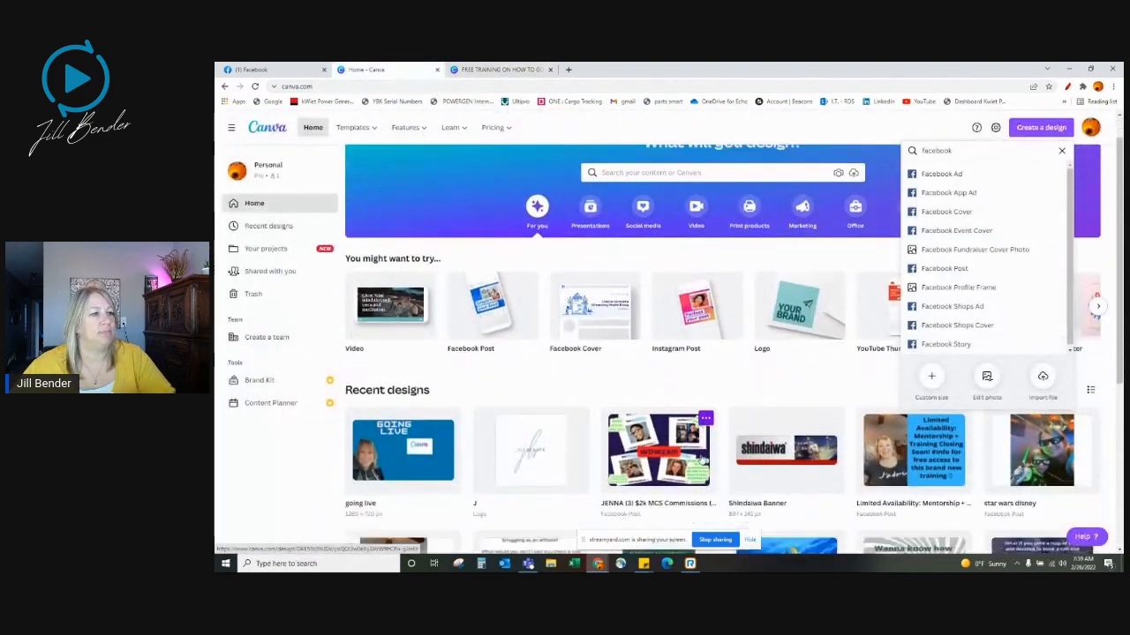
scroll(715, 423, "up", 2)
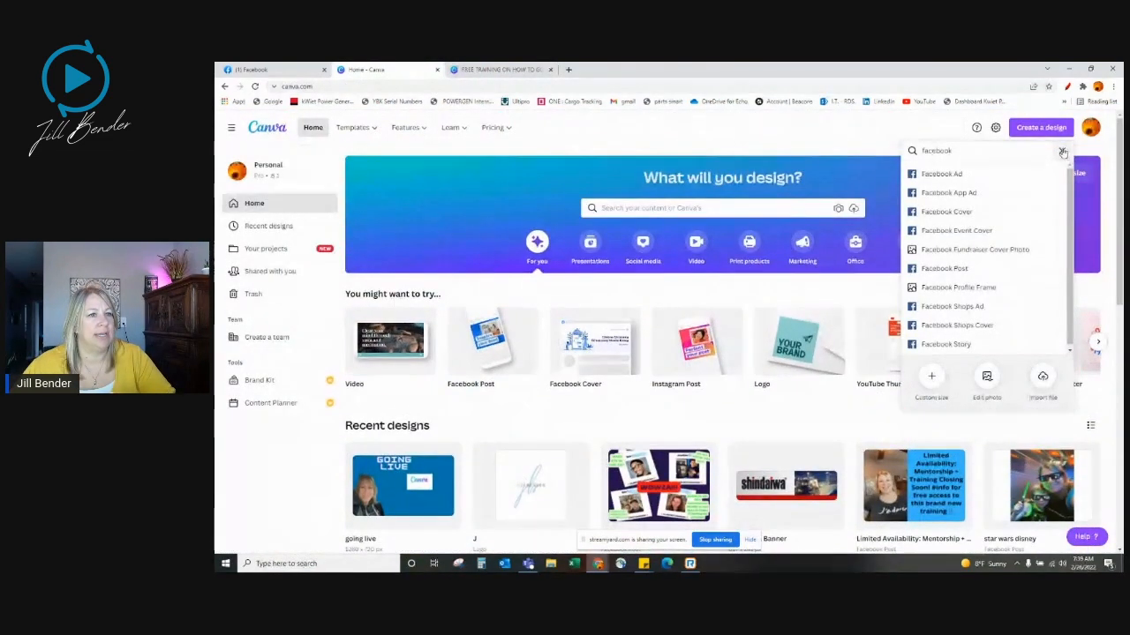
left_click(1064, 152)
scroll(745, 434, "down", 1)
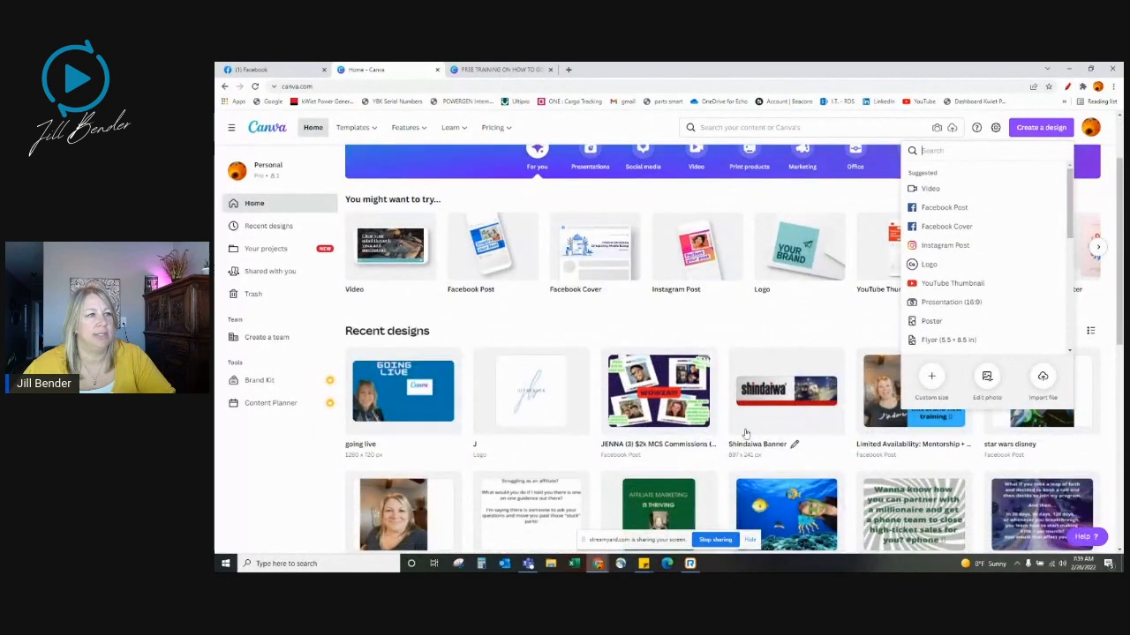
left_click(678, 399)
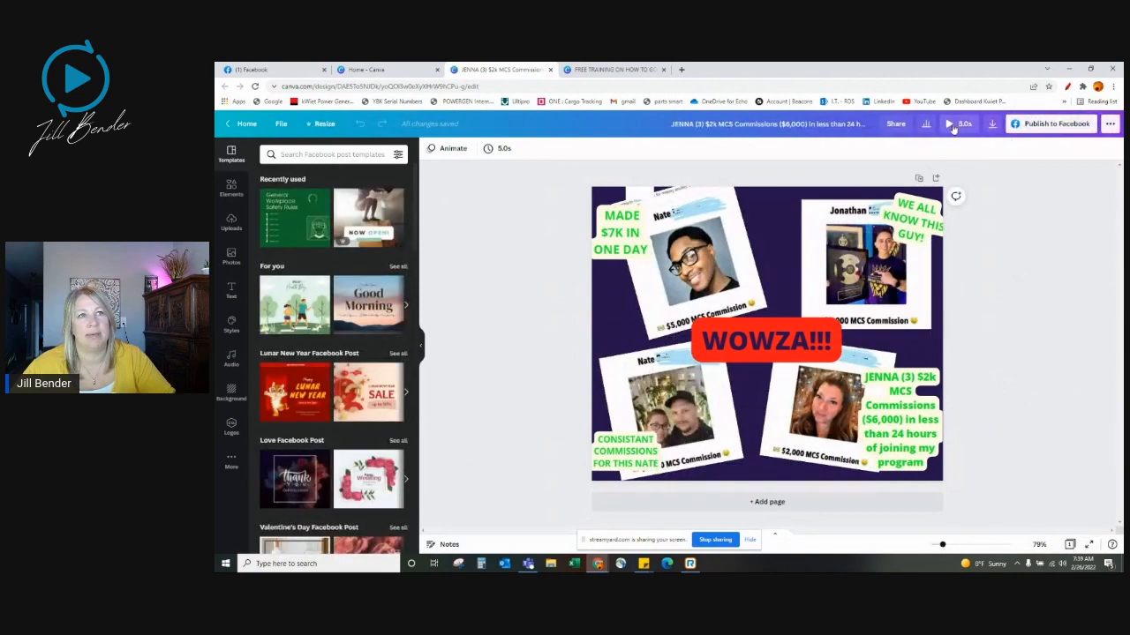
- Play the animation preview of the "WOWZA!!!" post, close that design and return to the free training story design
left_click(947, 126)
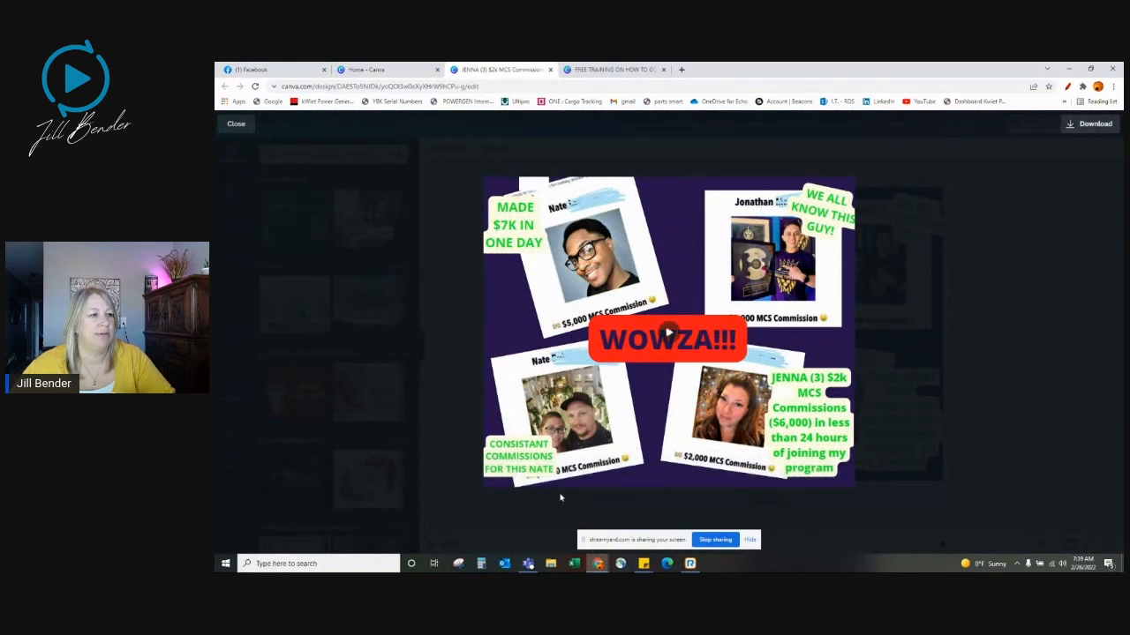
left_click(501, 477)
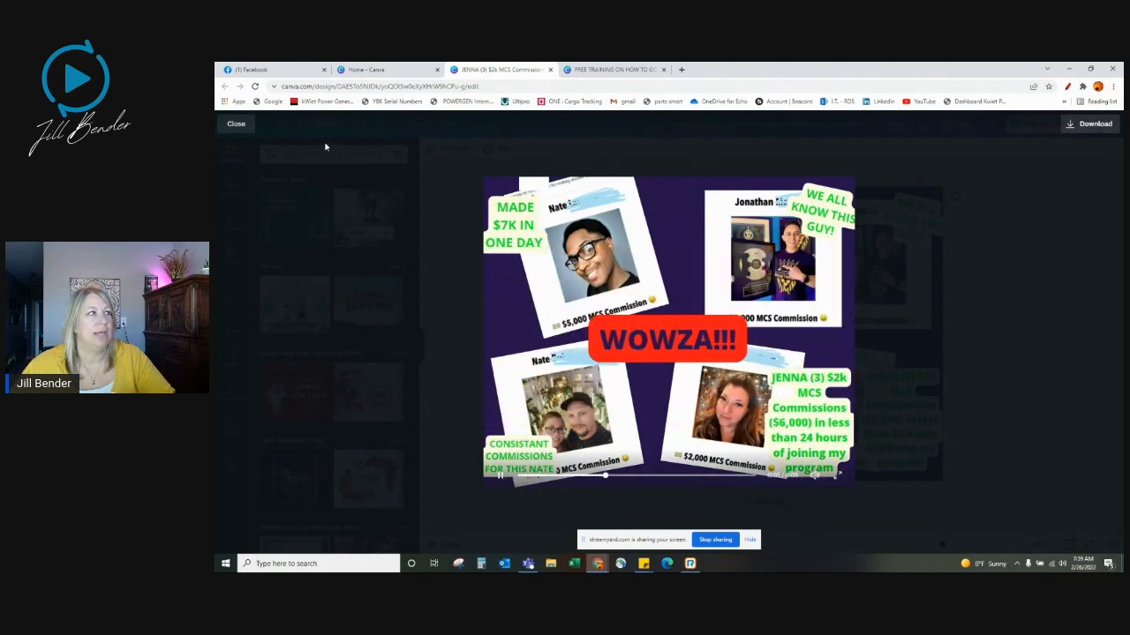
left_click(235, 124)
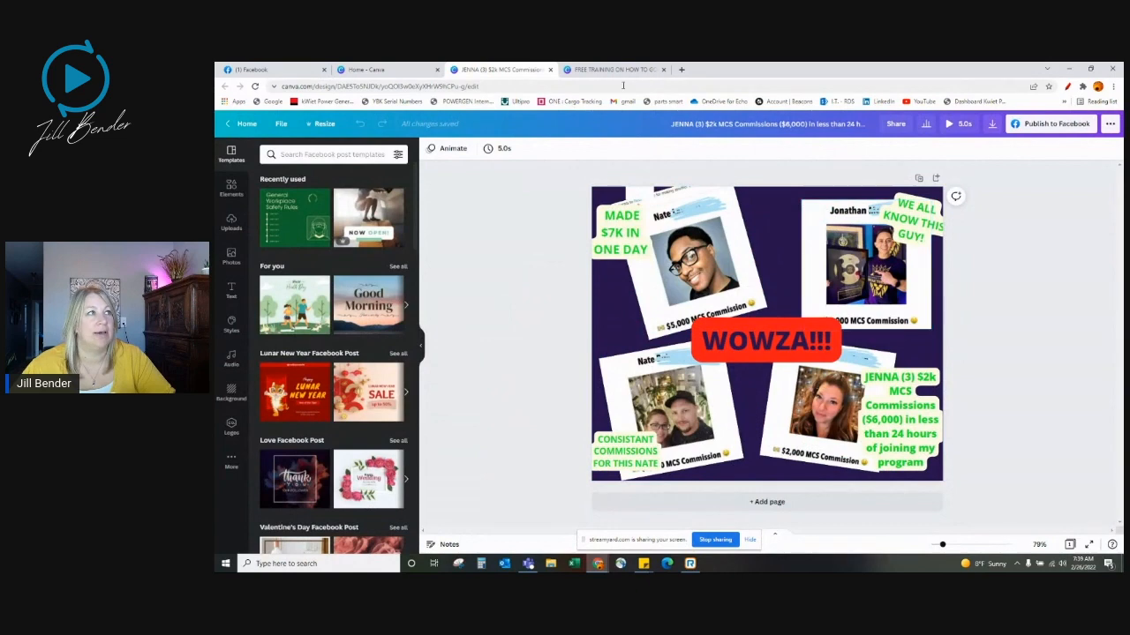
left_click(549, 70)
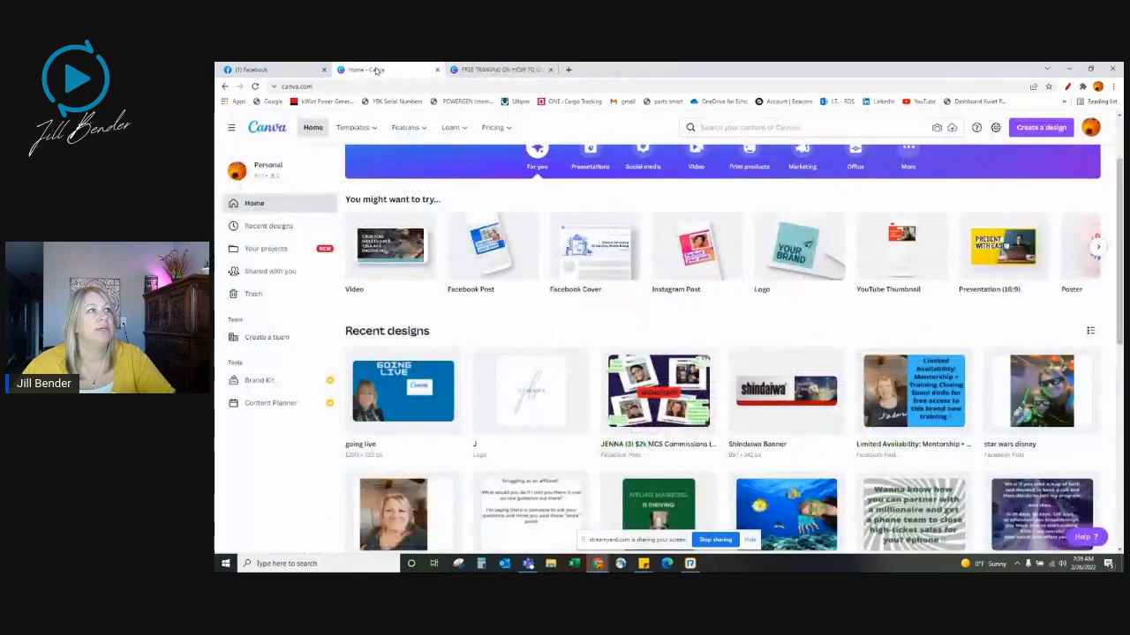
left_click(503, 70)
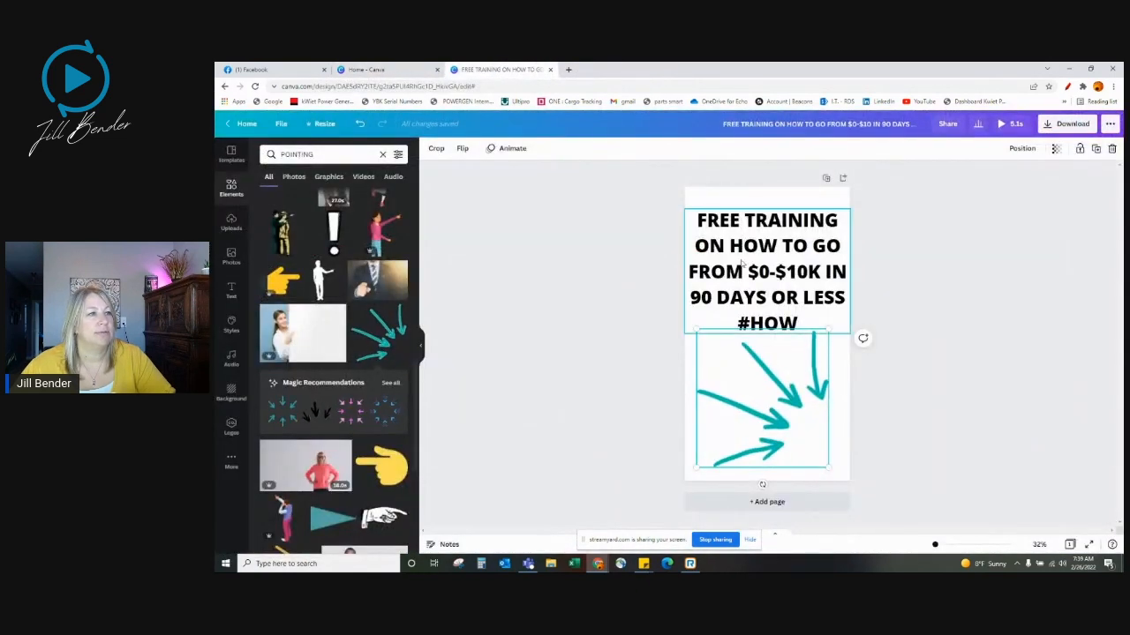
- Move the heading to the bottom of the story page and the teal arrows graphic to the upper half
left_click_drag(758, 243, 758, 391)
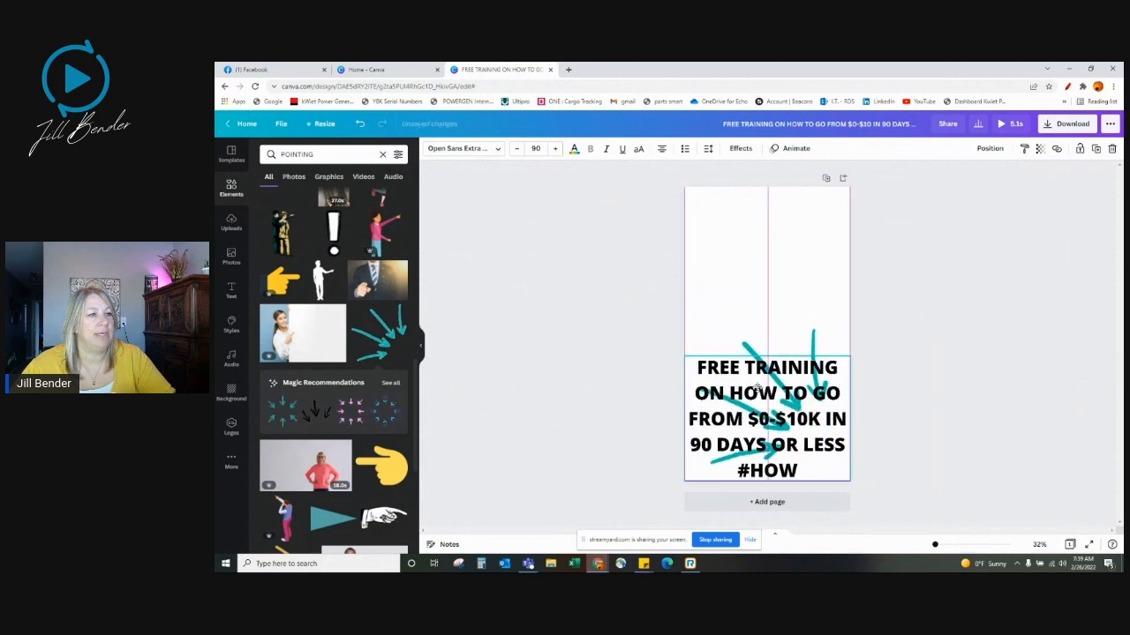
left_click(805, 351)
left_click_drag(804, 350, 804, 229)
left_click_drag(803, 322, 811, 303)
- Rotate the teal arrows graphic to point down at the heading and centre it horizontally just above the text
left_click_drag(768, 346, 694, 306)
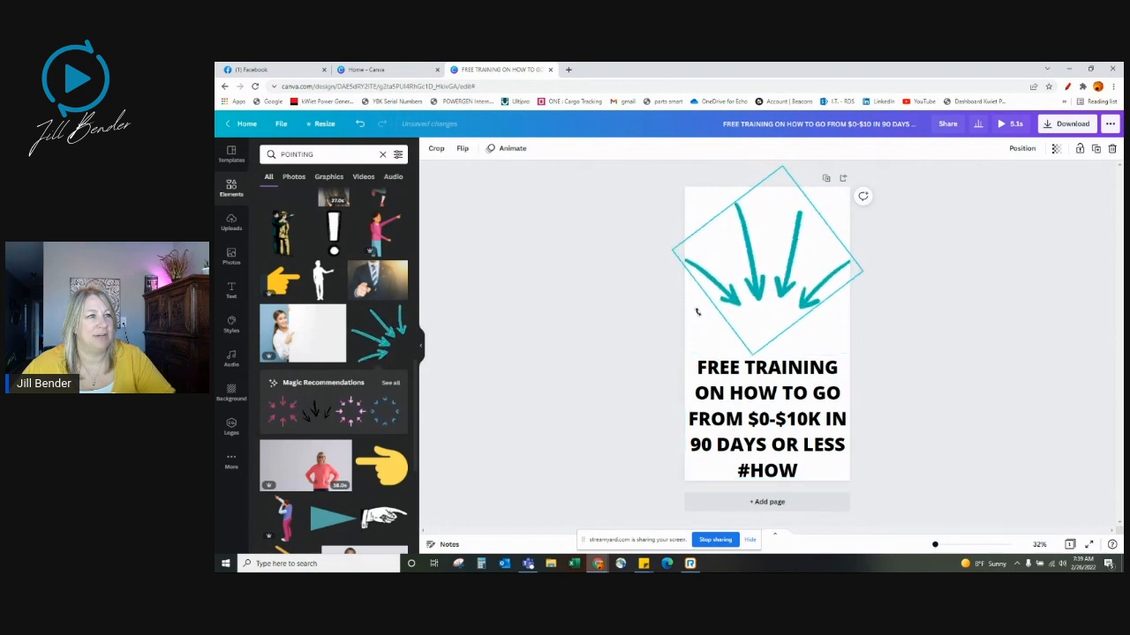
mouse_move(764, 276)
left_mouse_down()
mouse_move(745, 269)
mouse_move(759, 273)
left_mouse_up()
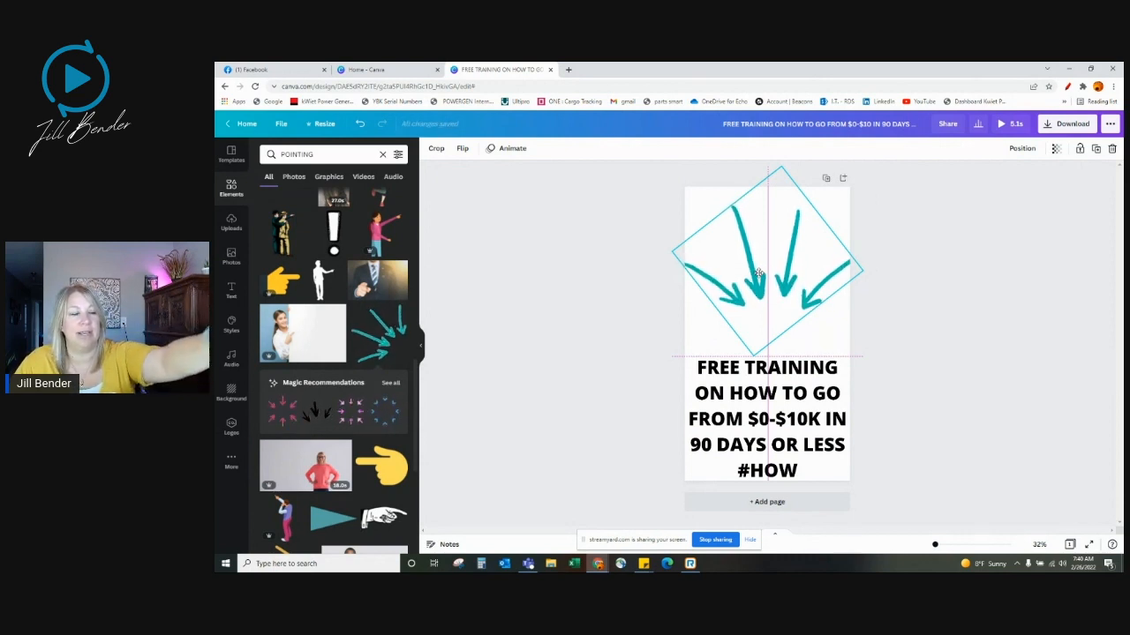
left_click_drag(758, 273, 745, 284)
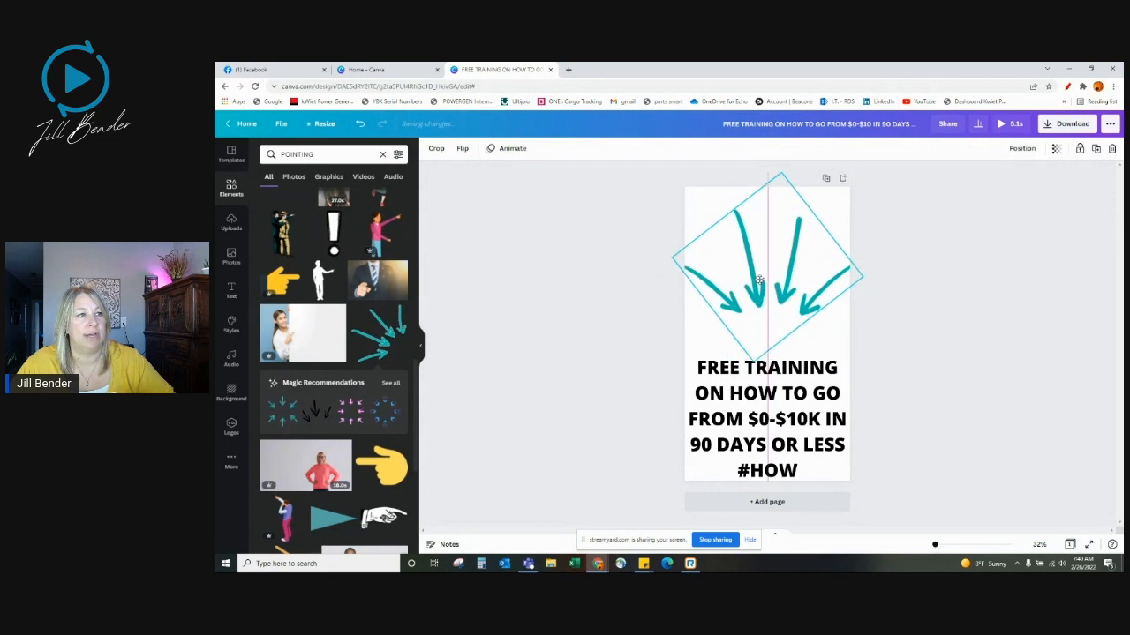
mouse_move(759, 281)
left_mouse_down()
mouse_move(753, 306)
mouse_move(755, 293)
left_mouse_up()
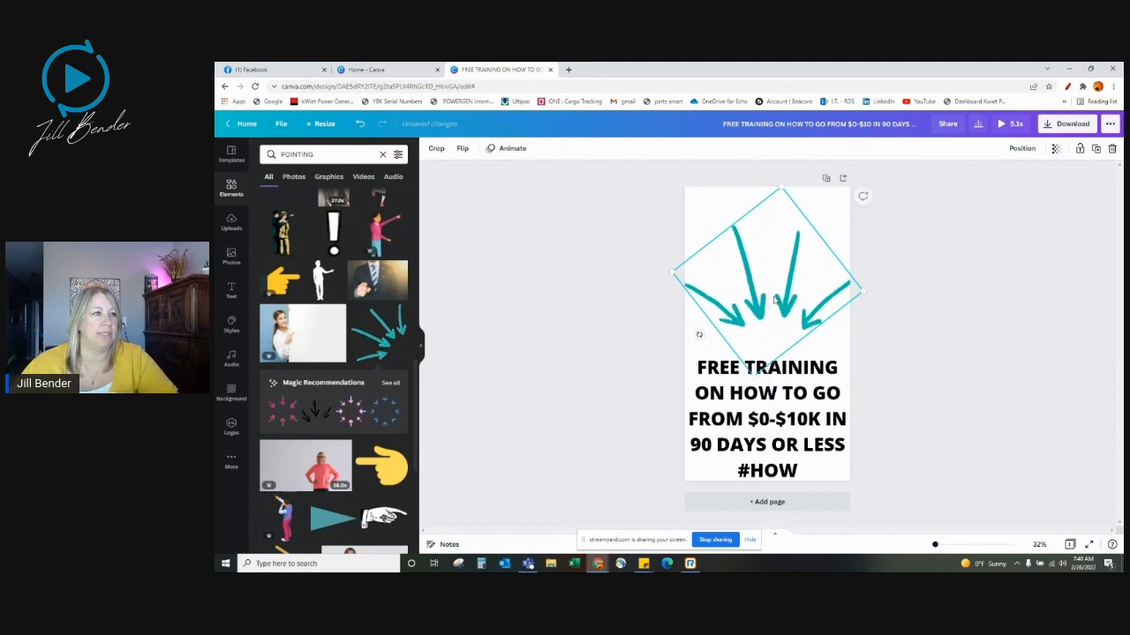
left_click(920, 398)
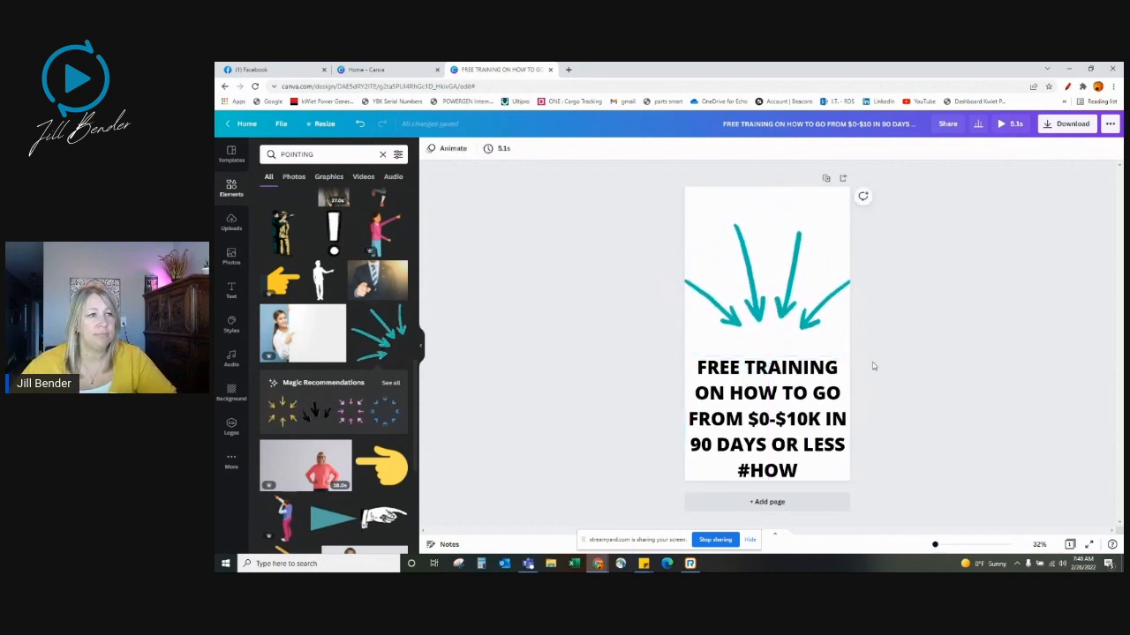
- Show the page background's colour options and shift the hue in the custom colour picker to green
left_click(710, 203)
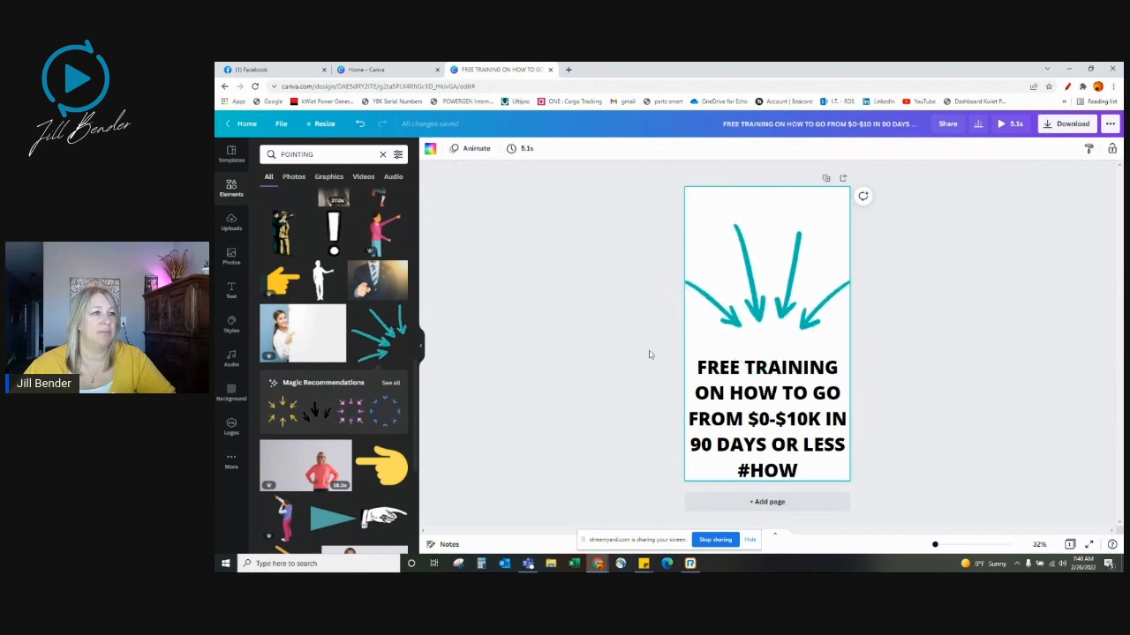
left_click(430, 149)
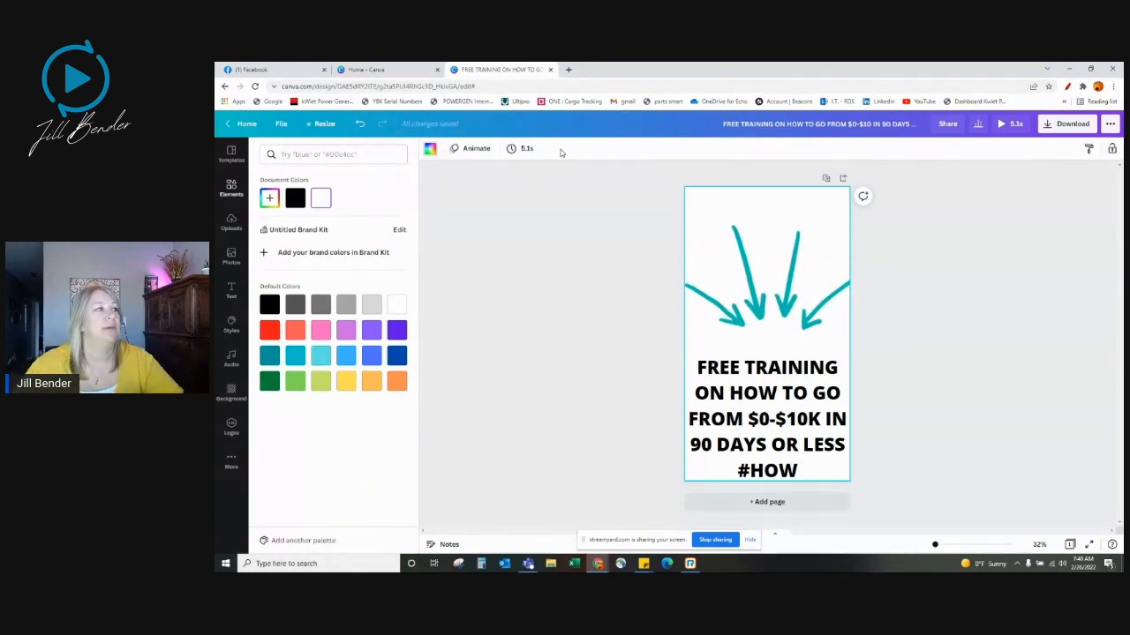
left_click(497, 255)
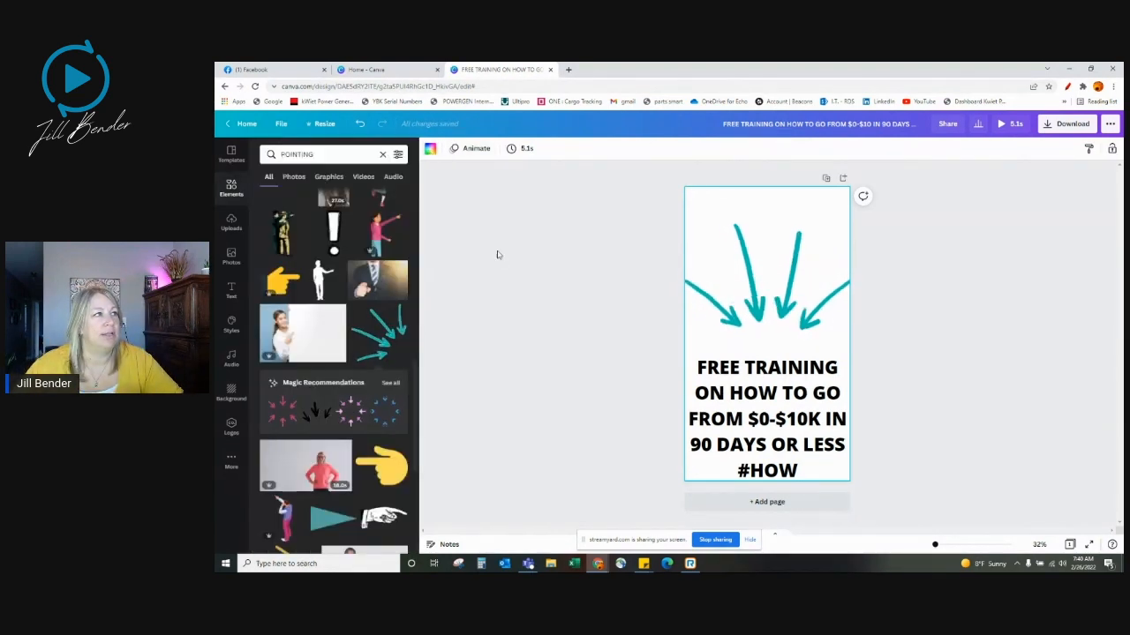
left_click(430, 148)
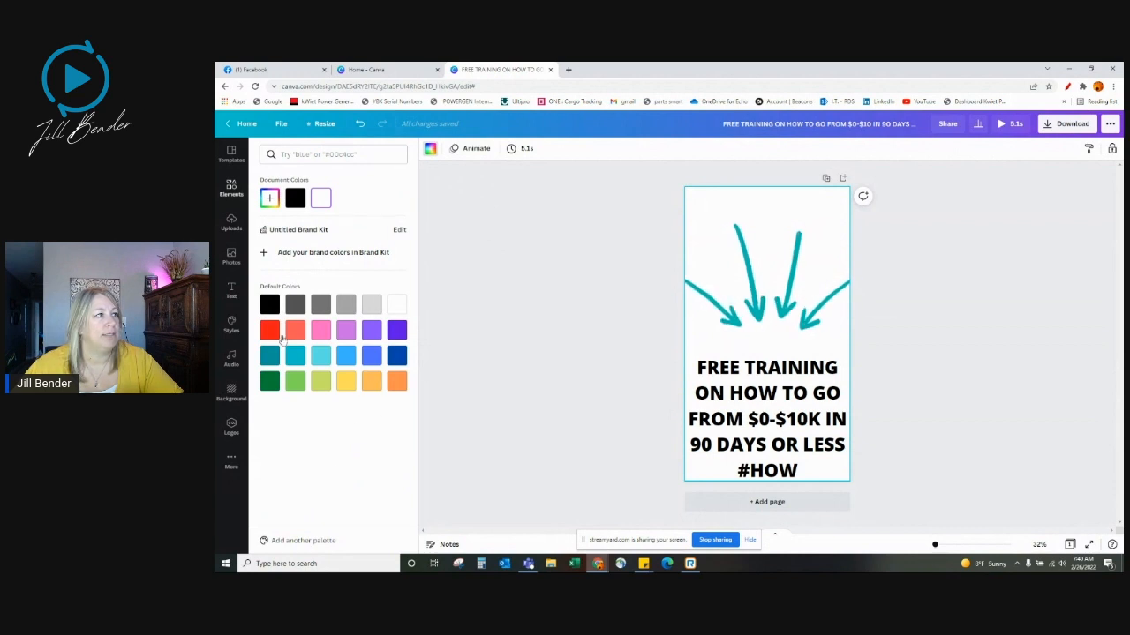
left_click(269, 198)
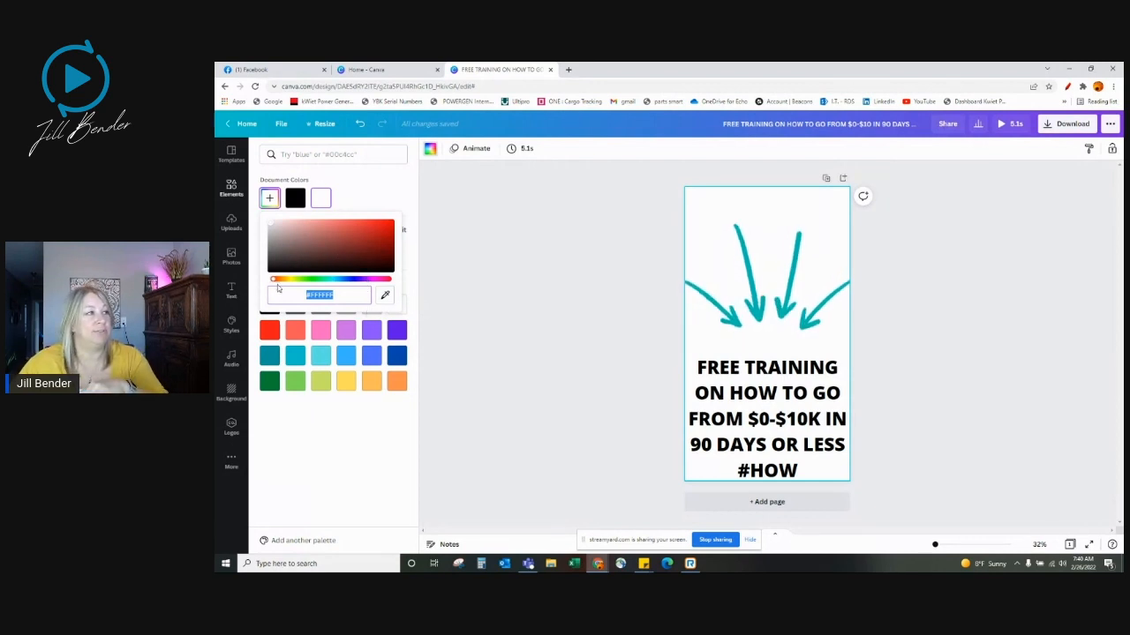
left_click_drag(274, 279, 314, 279)
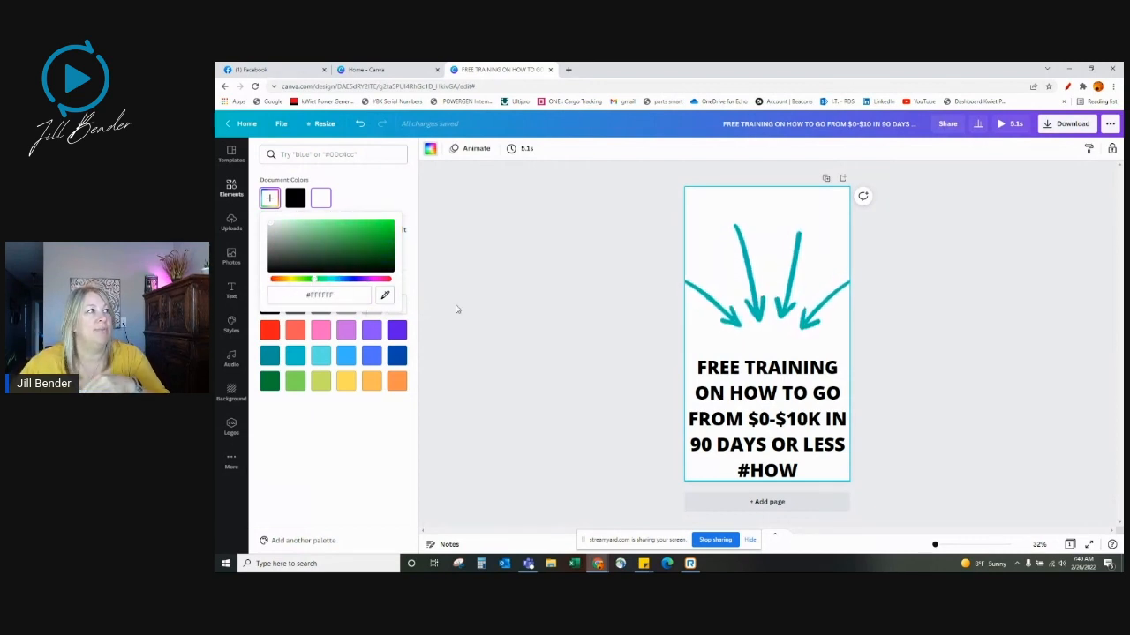
- Switch to Facebook, find People You May Know in the home feed and look through the suggested profiles
left_click(268, 71)
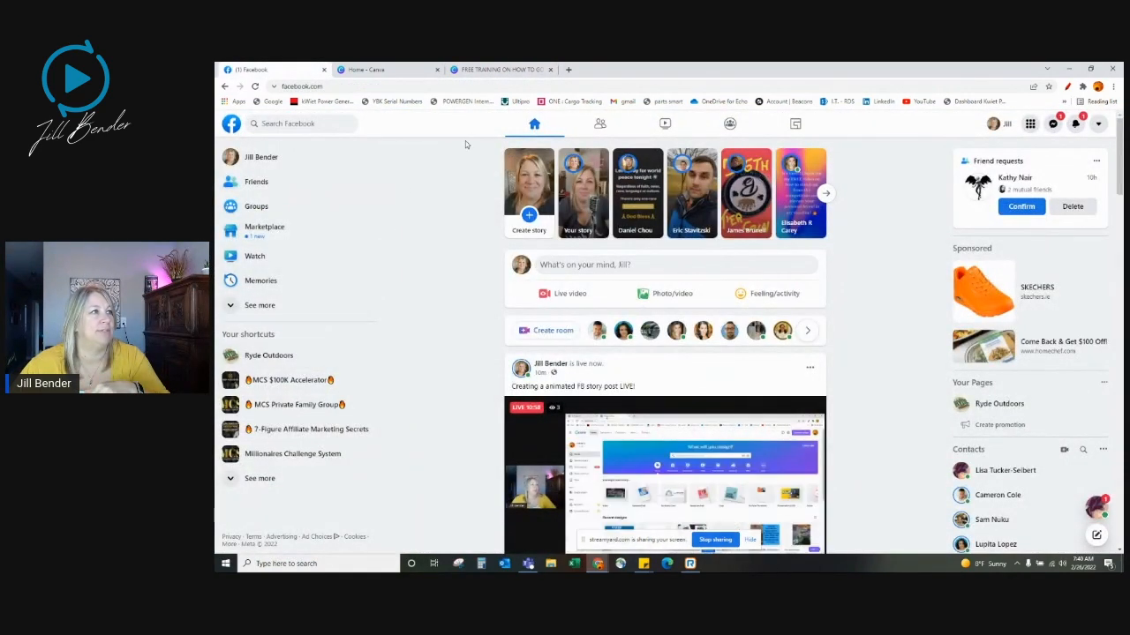
scroll(482, 360, "down", 8)
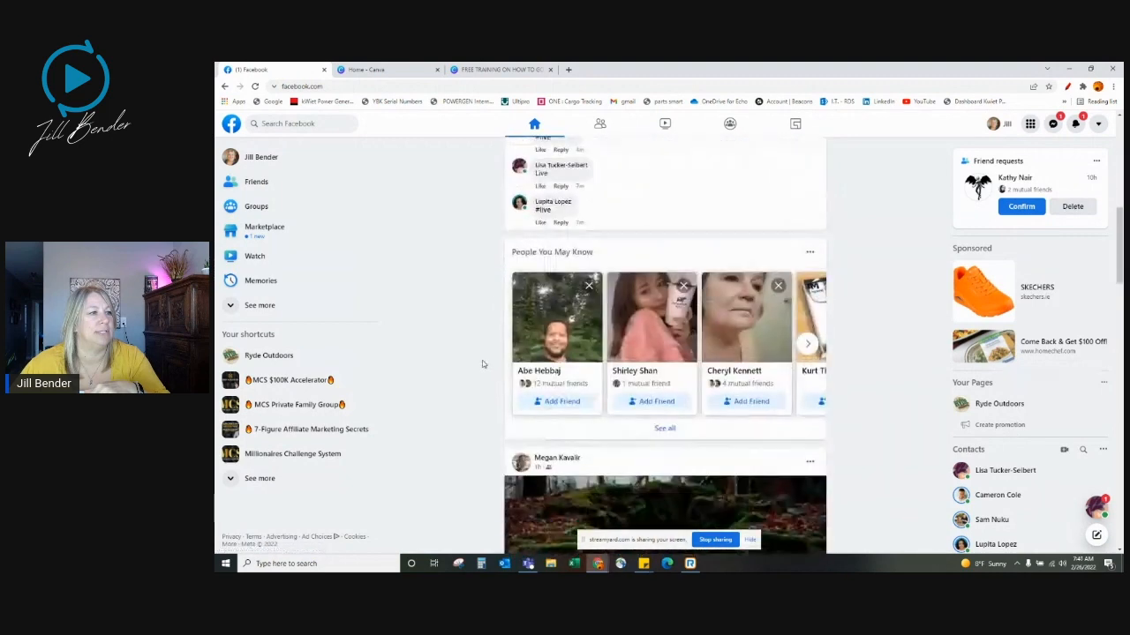
scroll(479, 362, "up", 3)
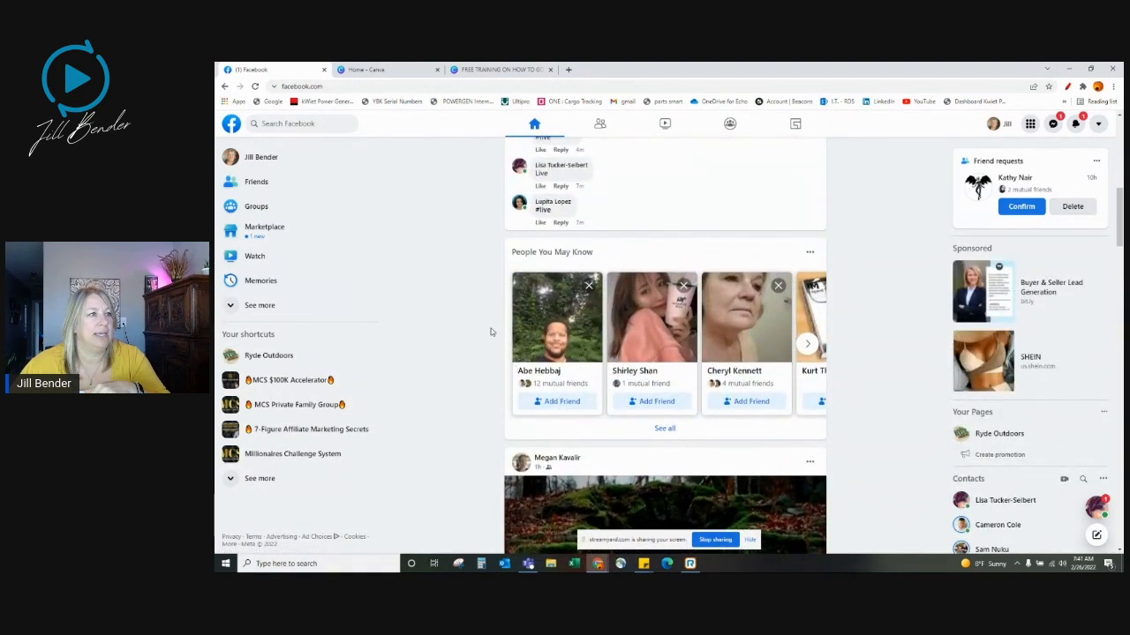
left_click(807, 349)
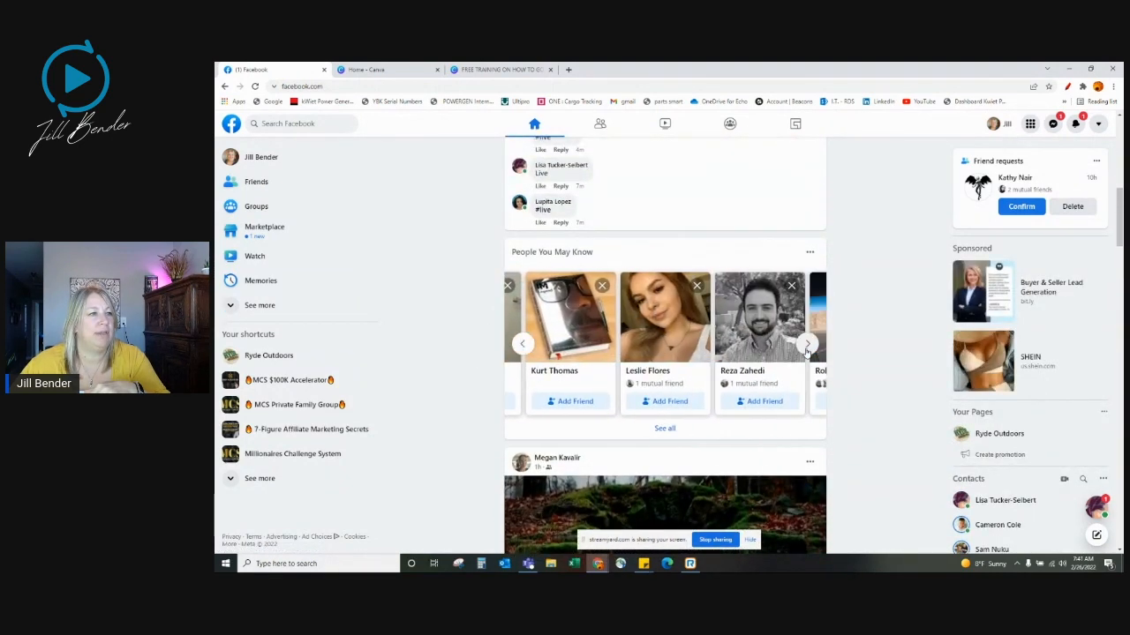
left_click(807, 349)
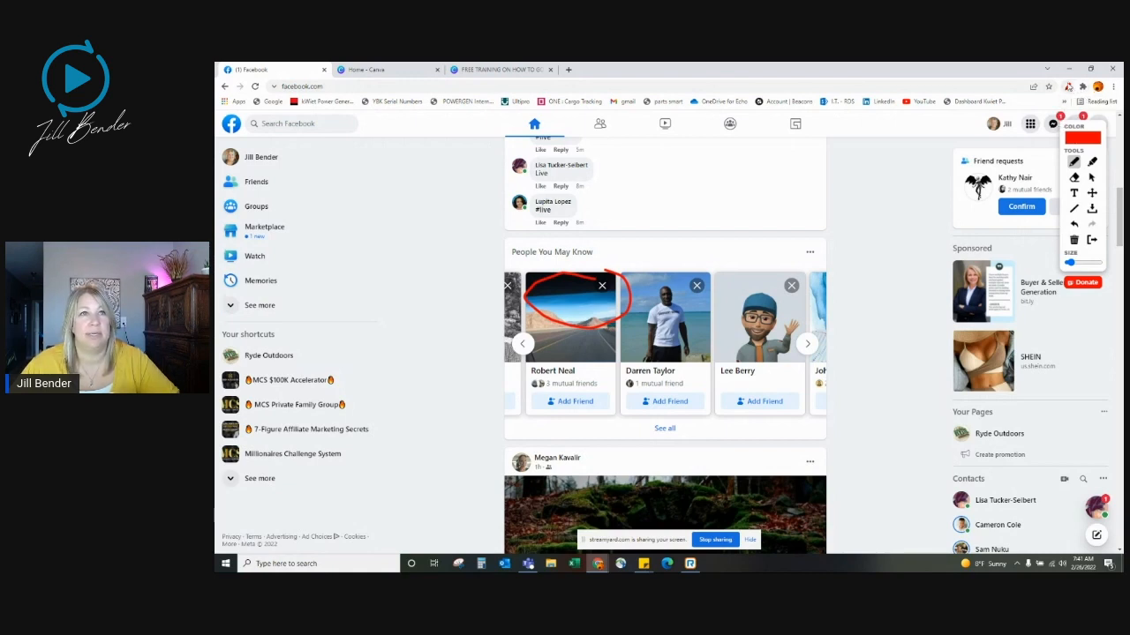
- Close the page marker and sample a colour from the road profile photo with ColorZilla
left_click(1069, 87)
left_click(1082, 88)
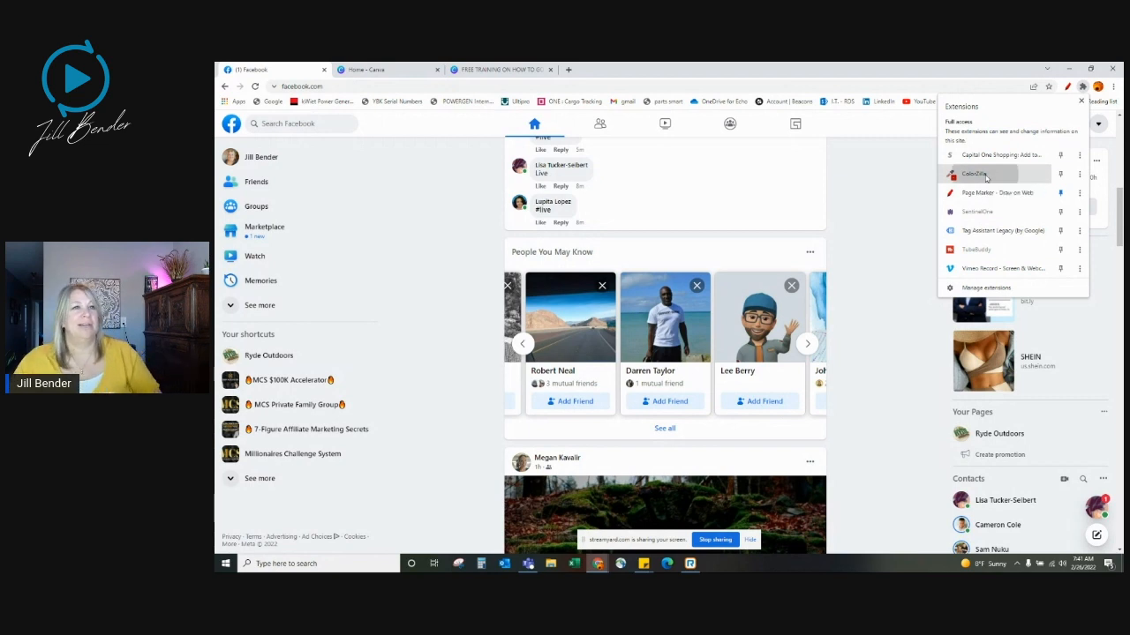
left_click(985, 177)
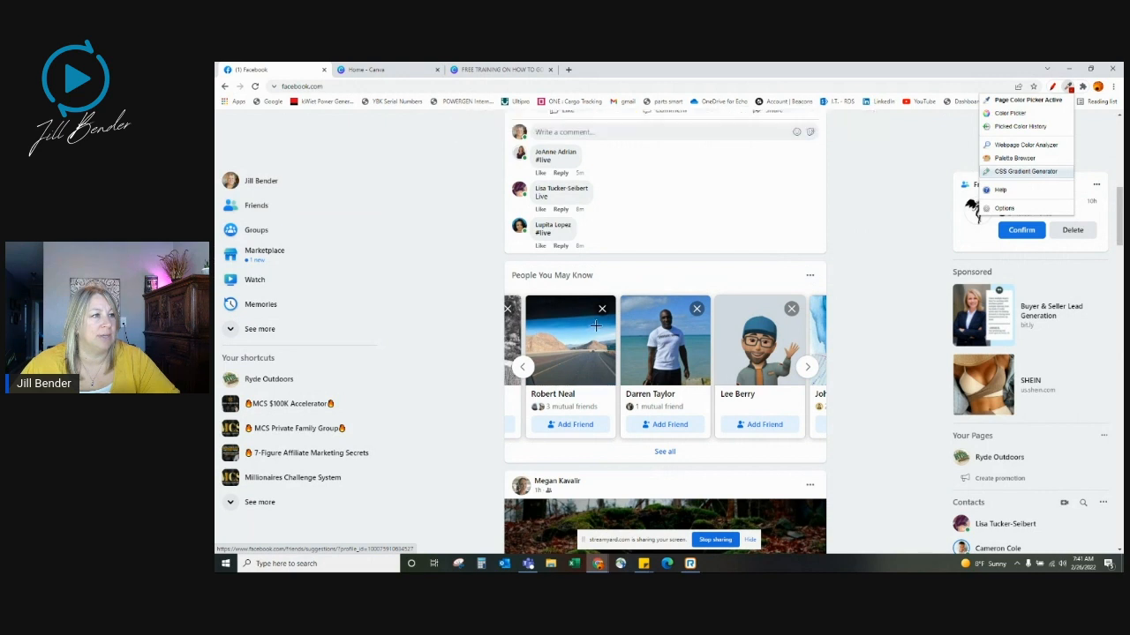
left_click(599, 322)
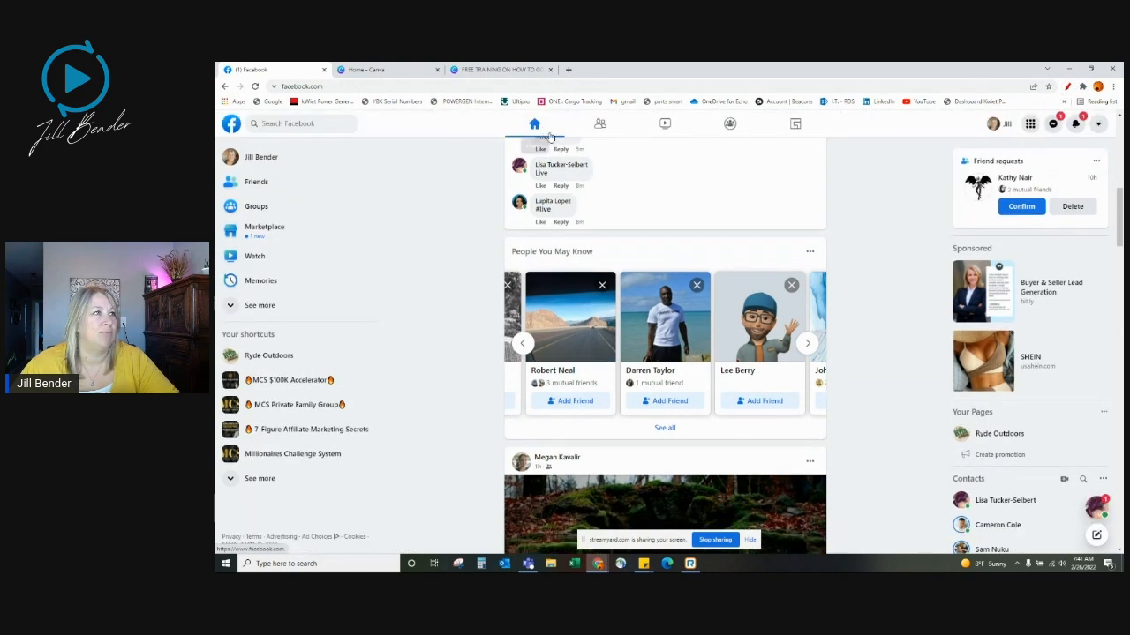
- Sample the blue of the cartoon avatar's cap in People You May Know with ColorZilla
left_click(1082, 87)
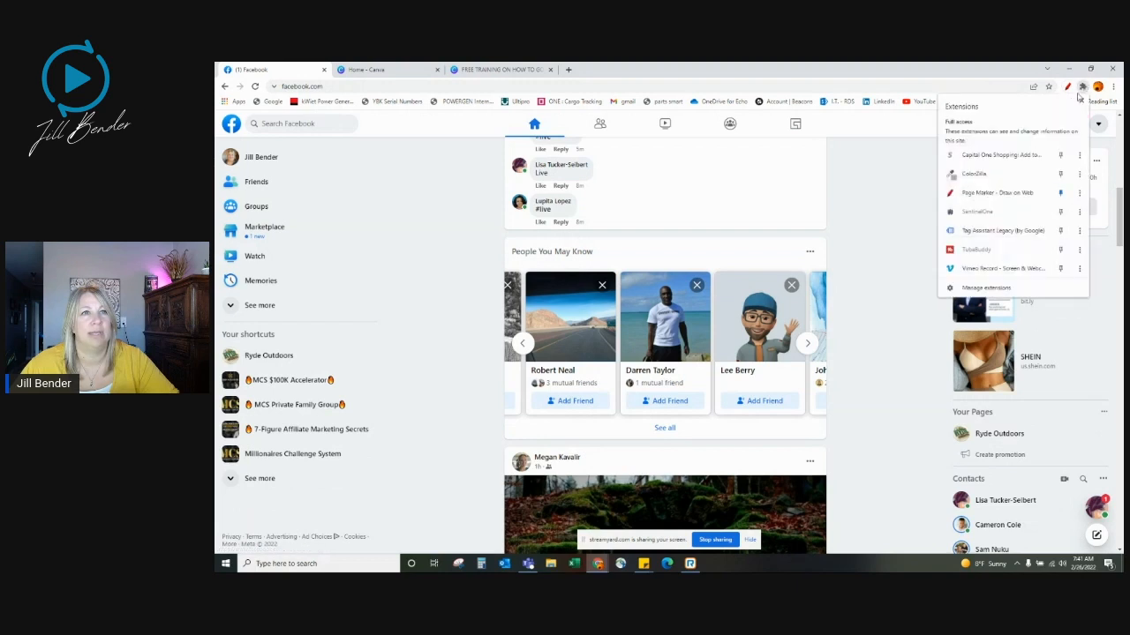
left_click(976, 175)
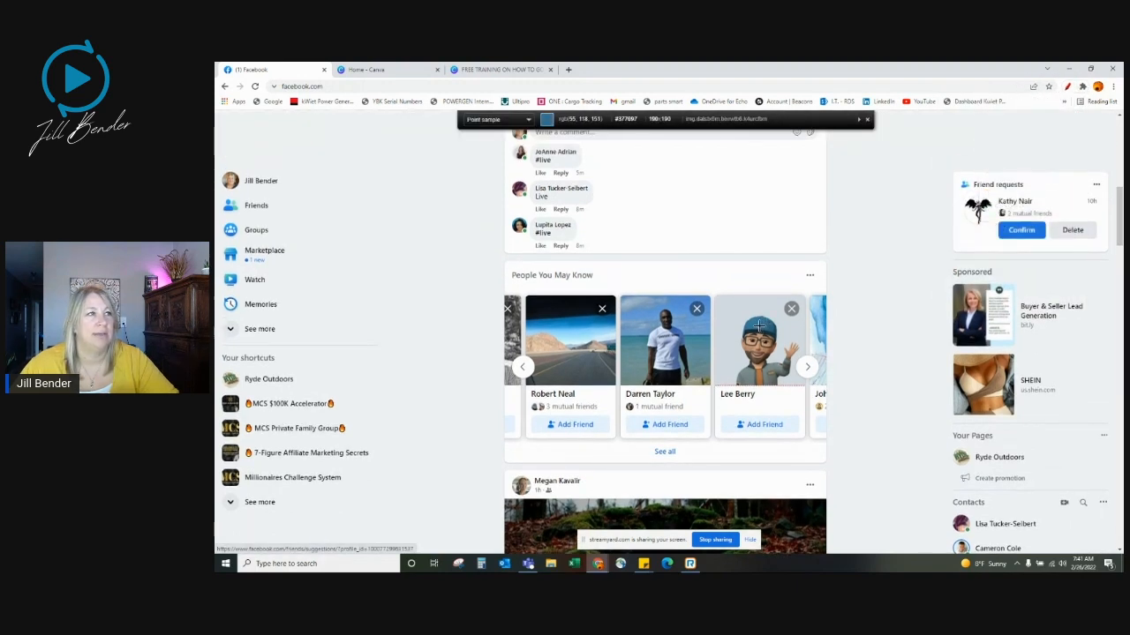
left_click(759, 326)
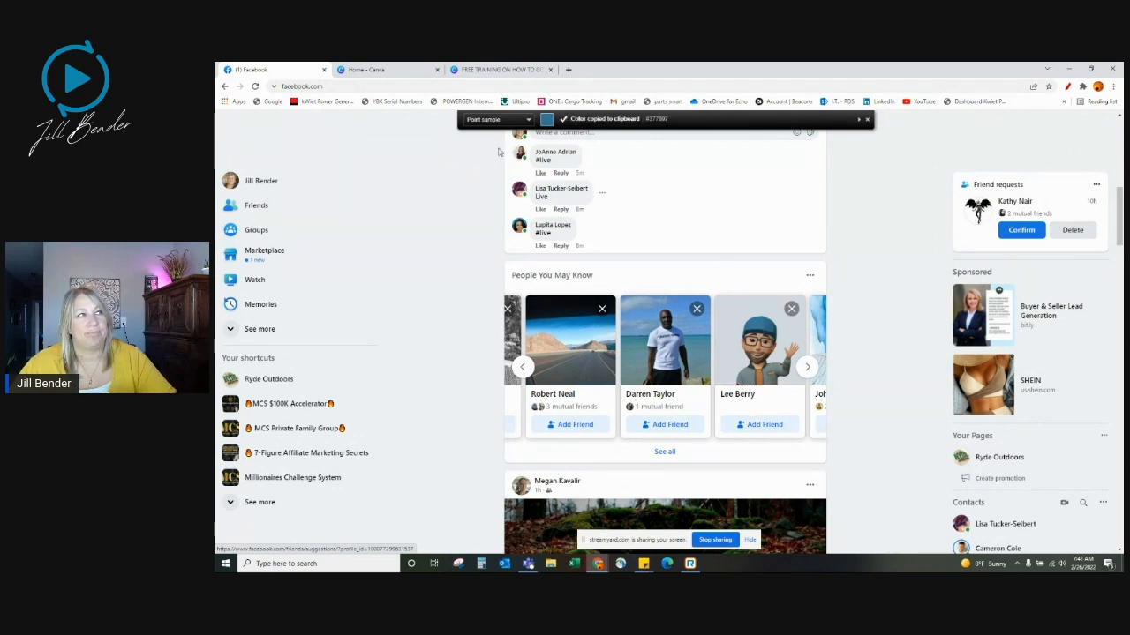
- Switch to the Canva story design and set the page background to the copied colour #377697
left_click(506, 70)
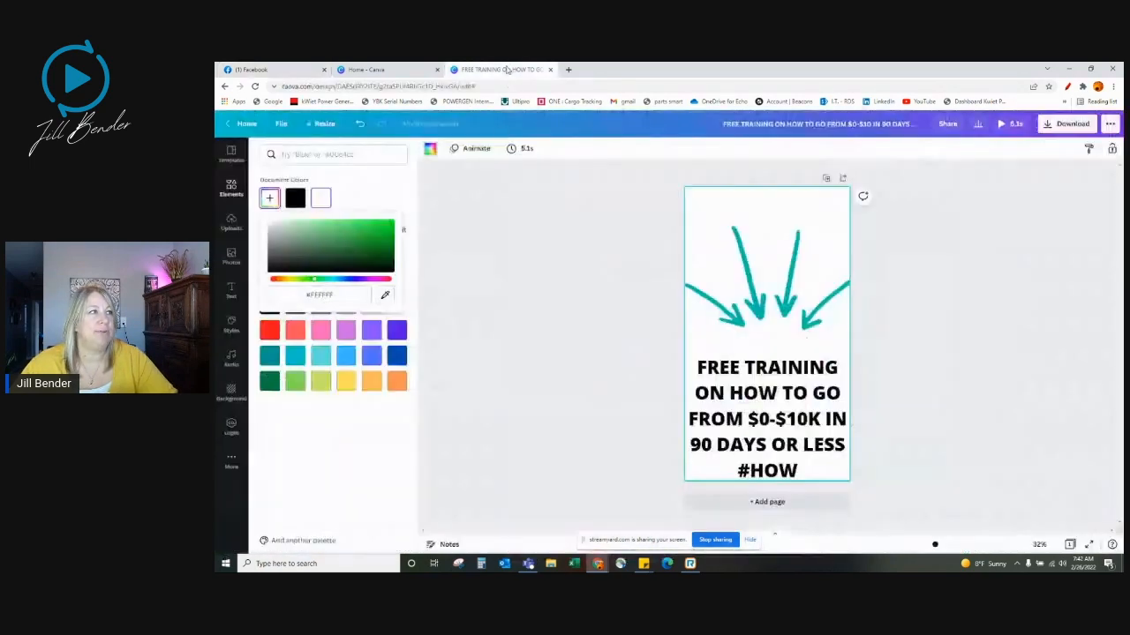
left_click(290, 157)
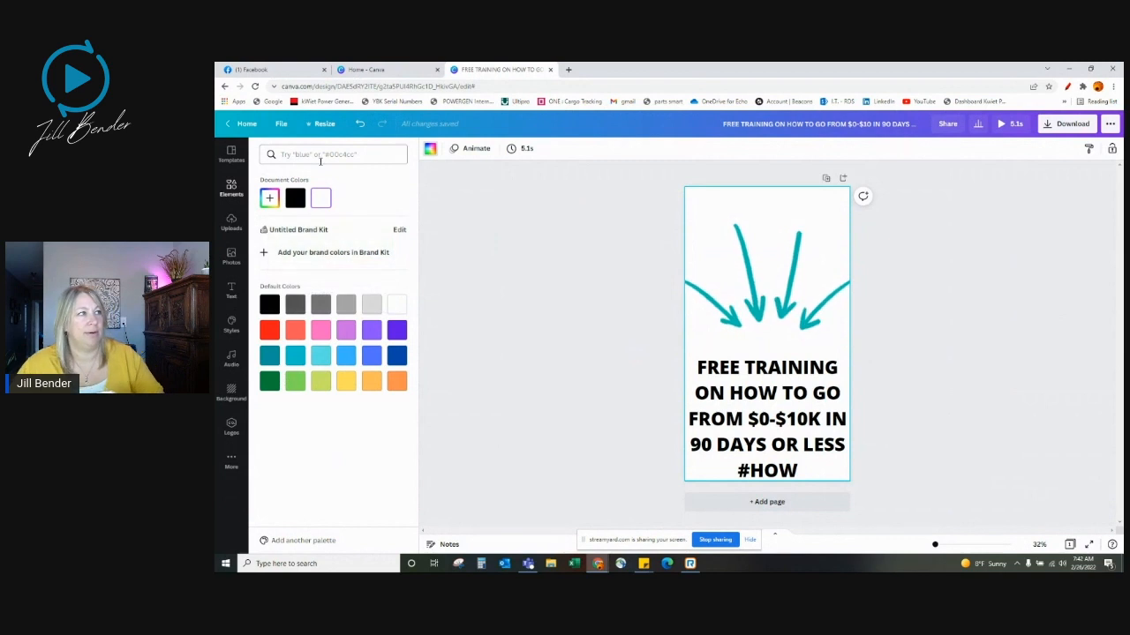
key("ctrl+v")
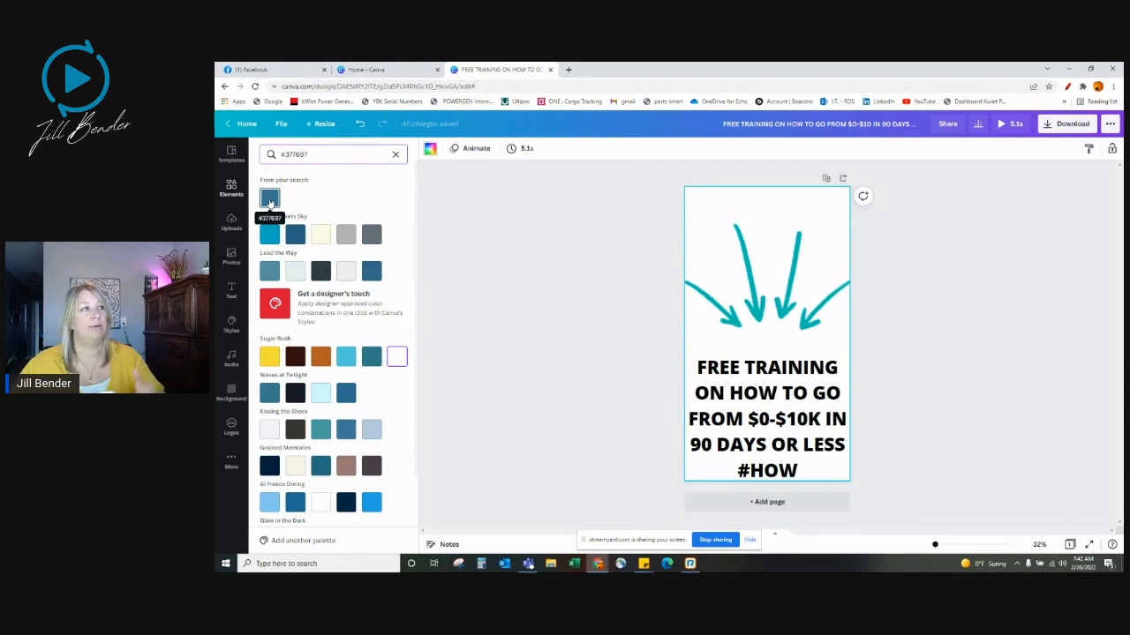
left_click(269, 199)
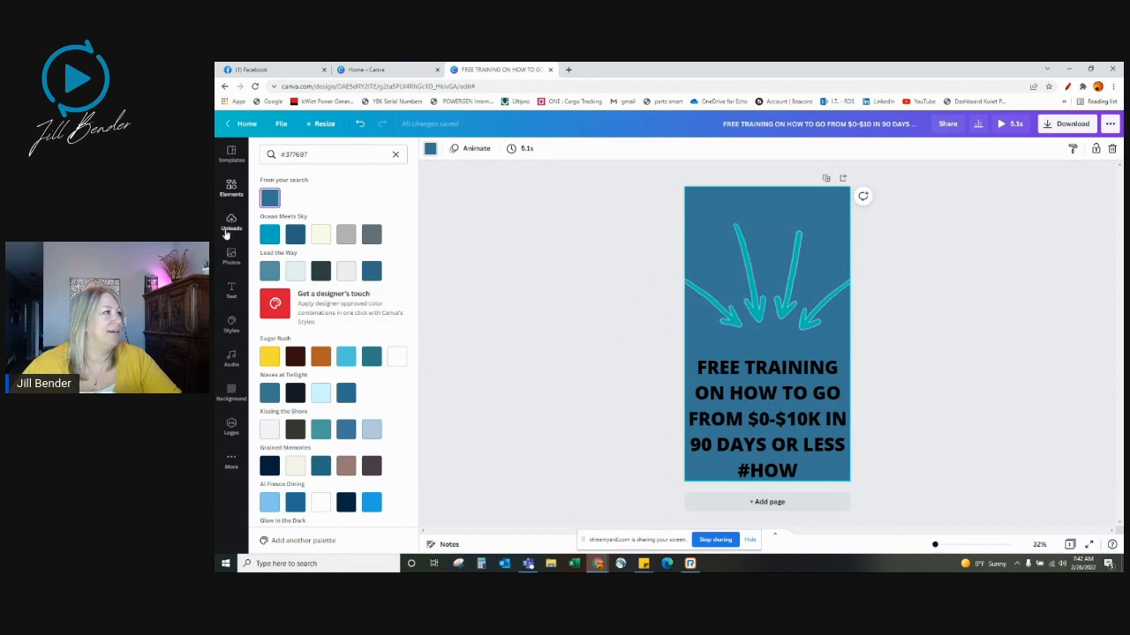
- Change the heading's text colour to white
left_click(231, 187)
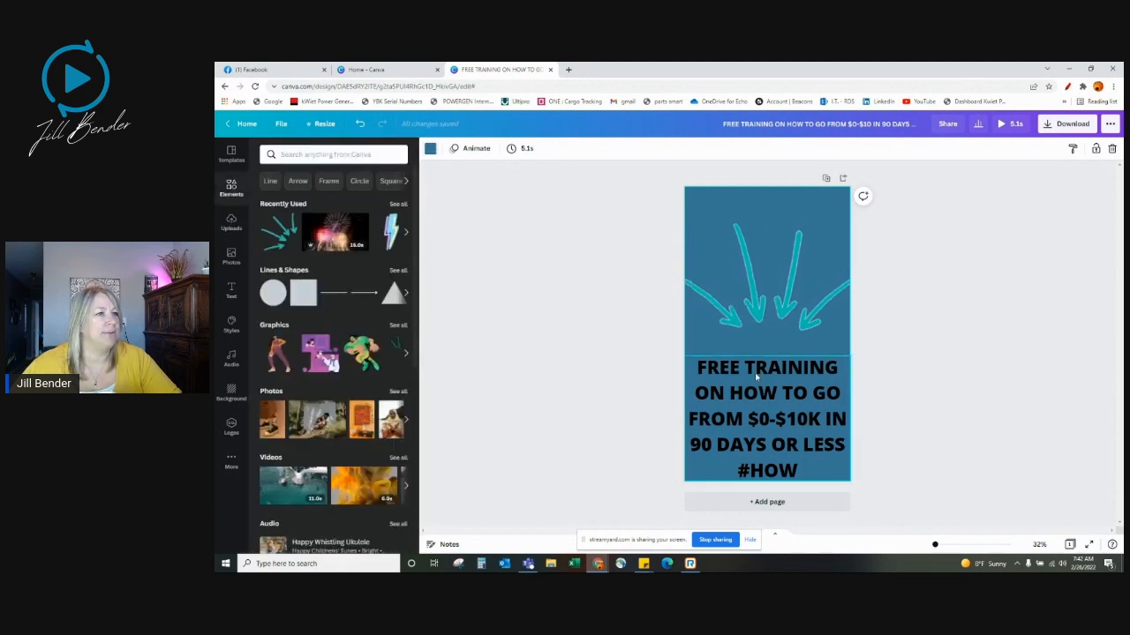
left_click(784, 438)
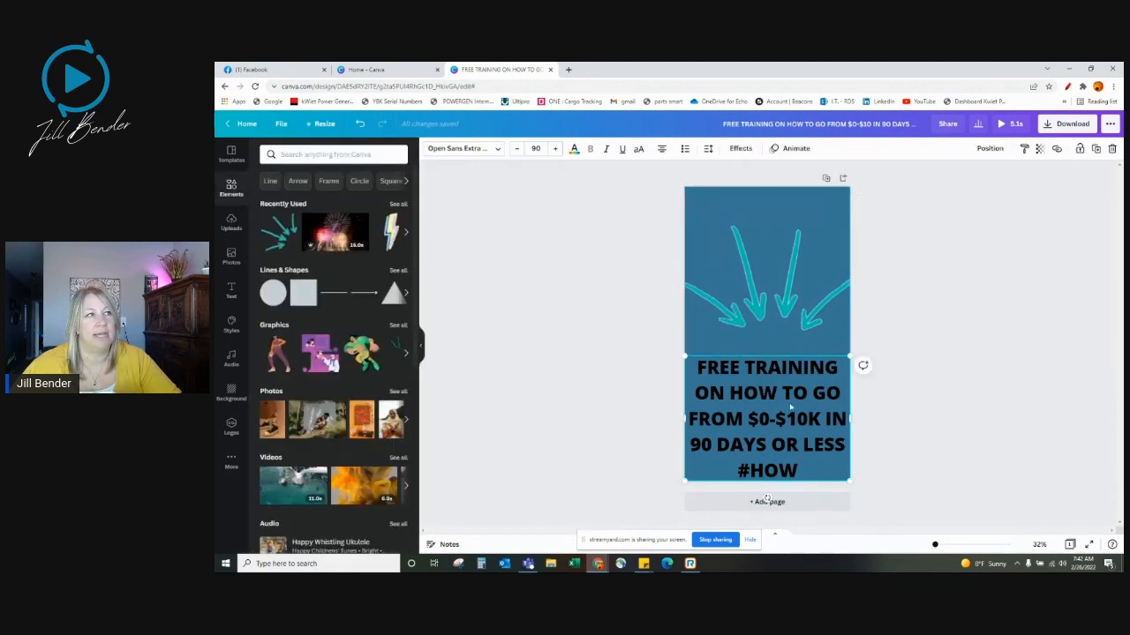
left_click(574, 150)
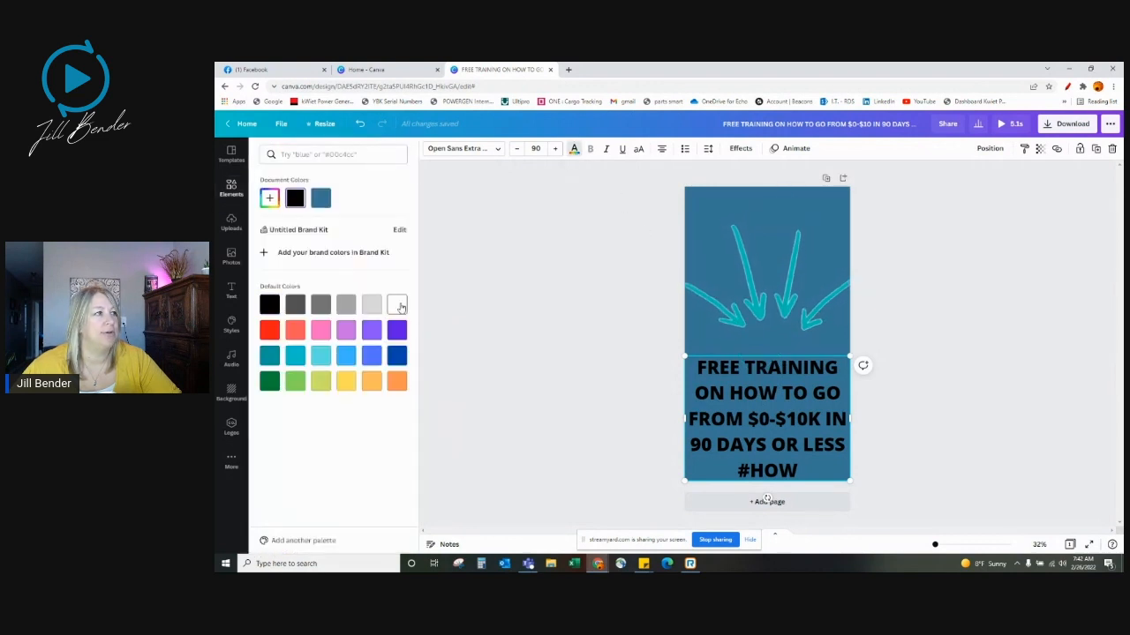
left_click(397, 304)
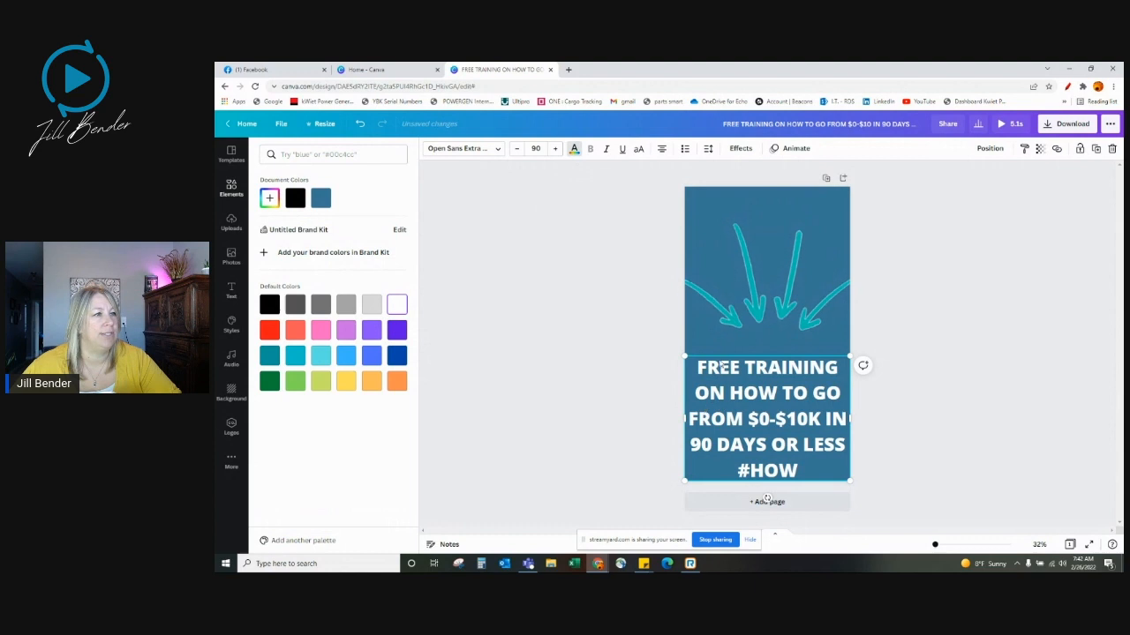
left_click(608, 383)
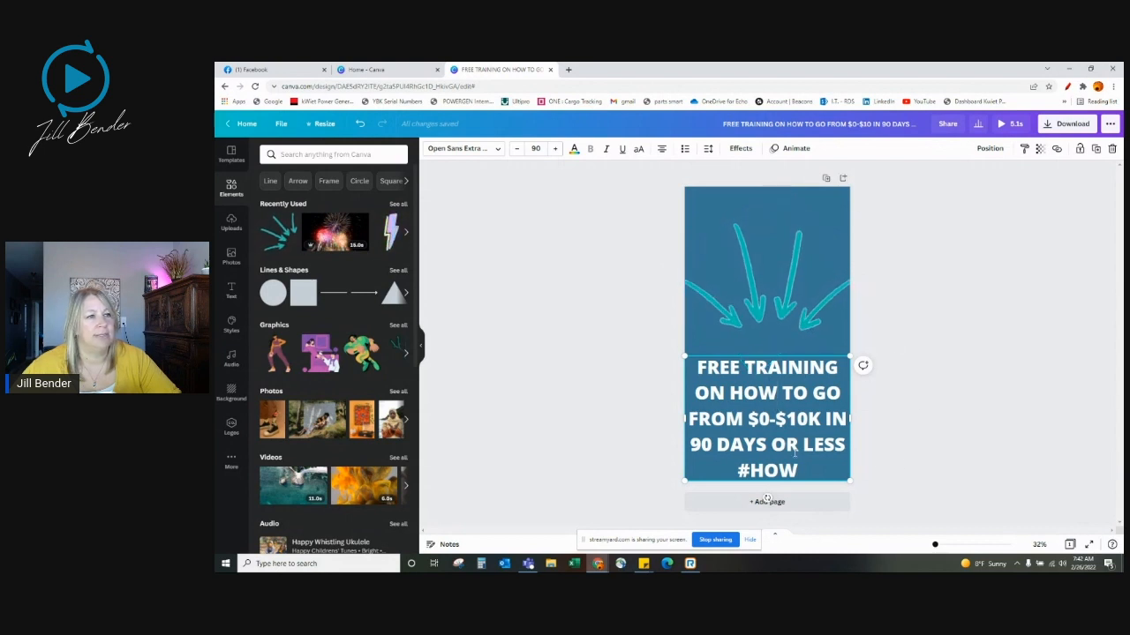
- Apply the Burst text animation to the heading and view the element and page animation options for the arrows
left_click(795, 149)
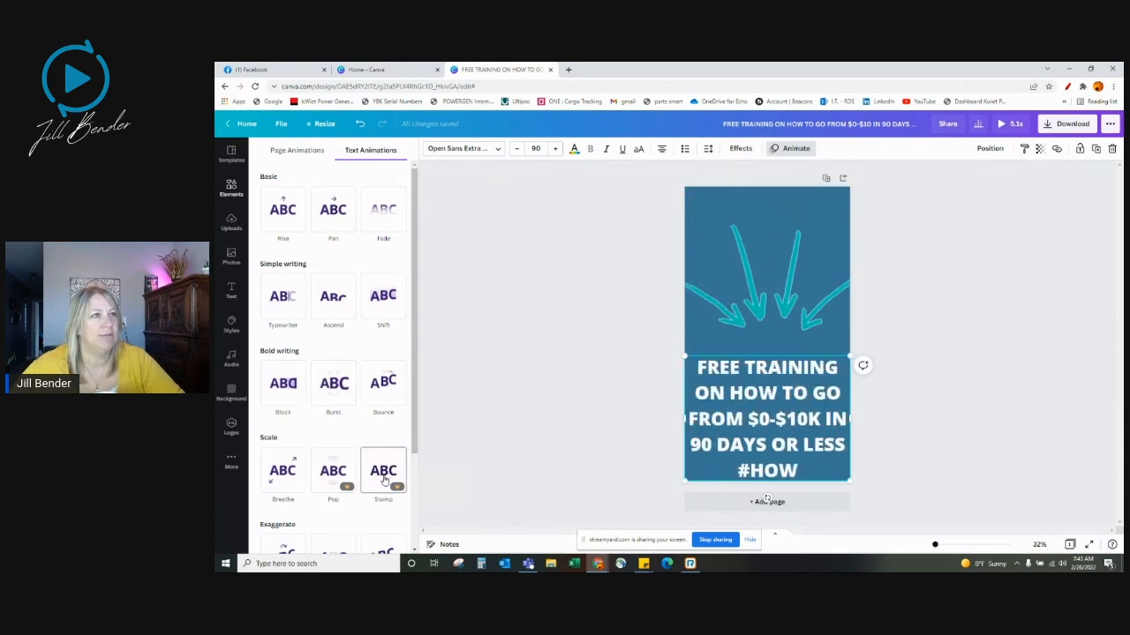
left_click(332, 388)
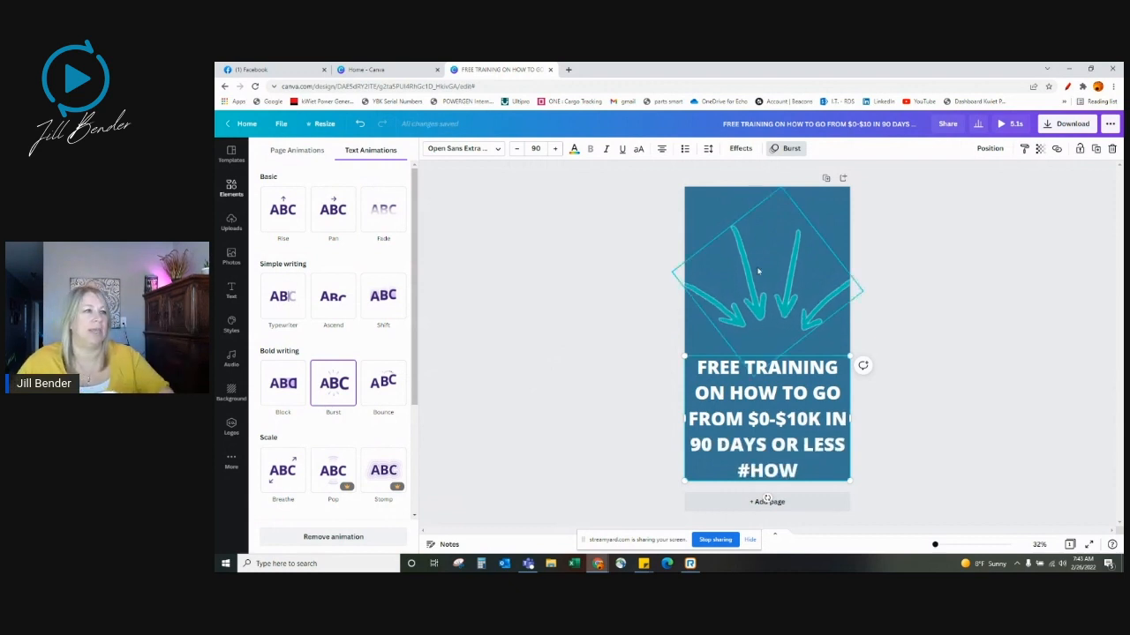
left_click(769, 312)
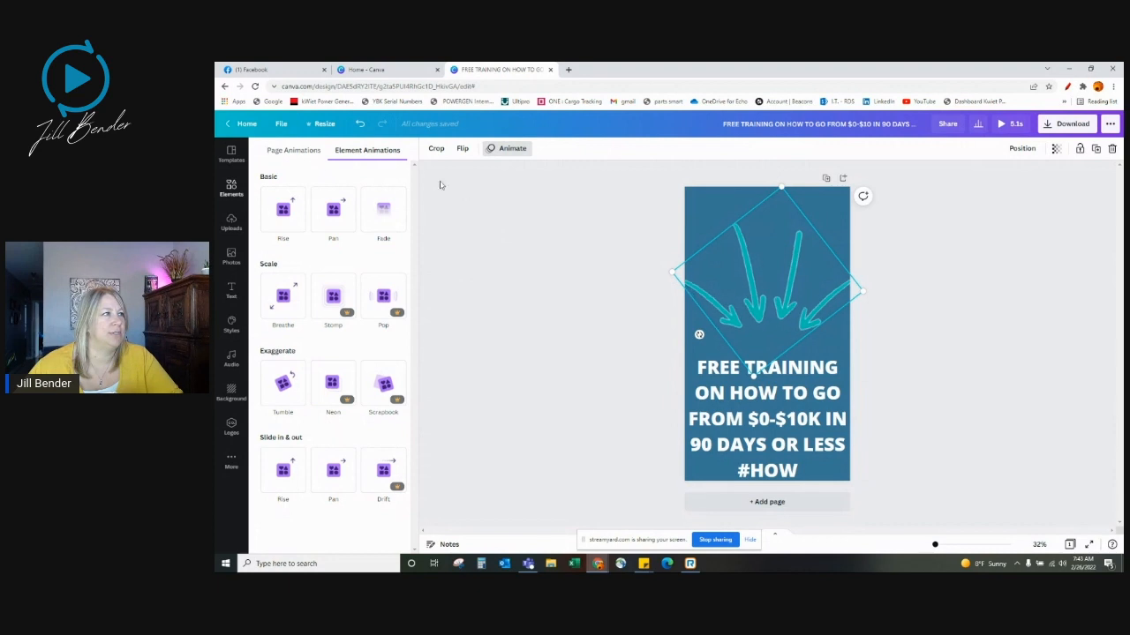
left_click(293, 151)
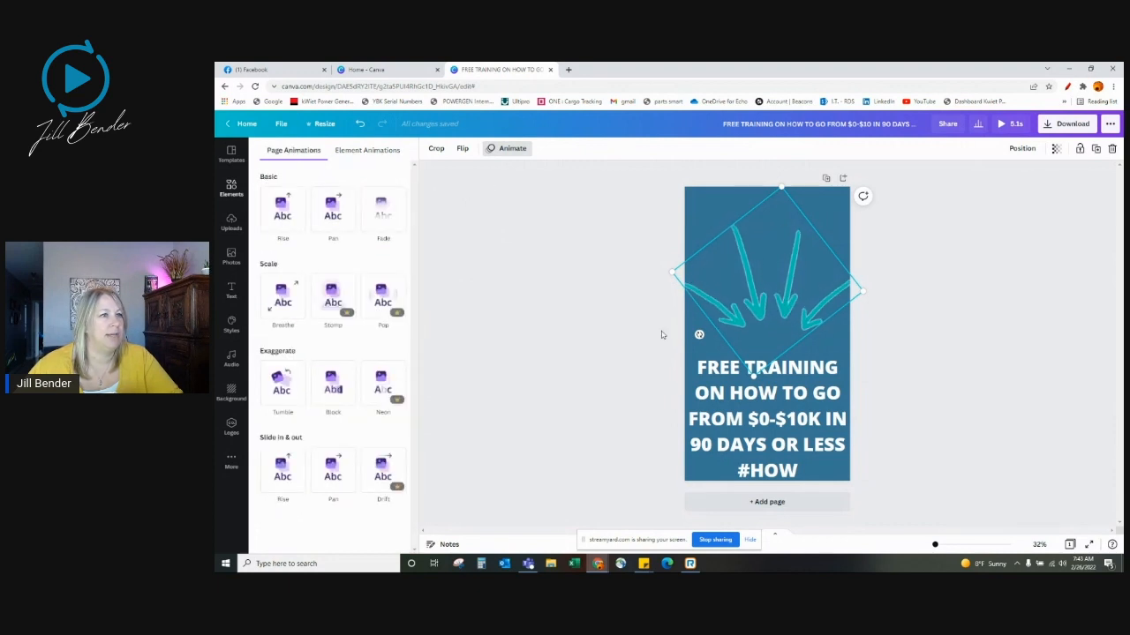
left_click(753, 374)
left_click(719, 211)
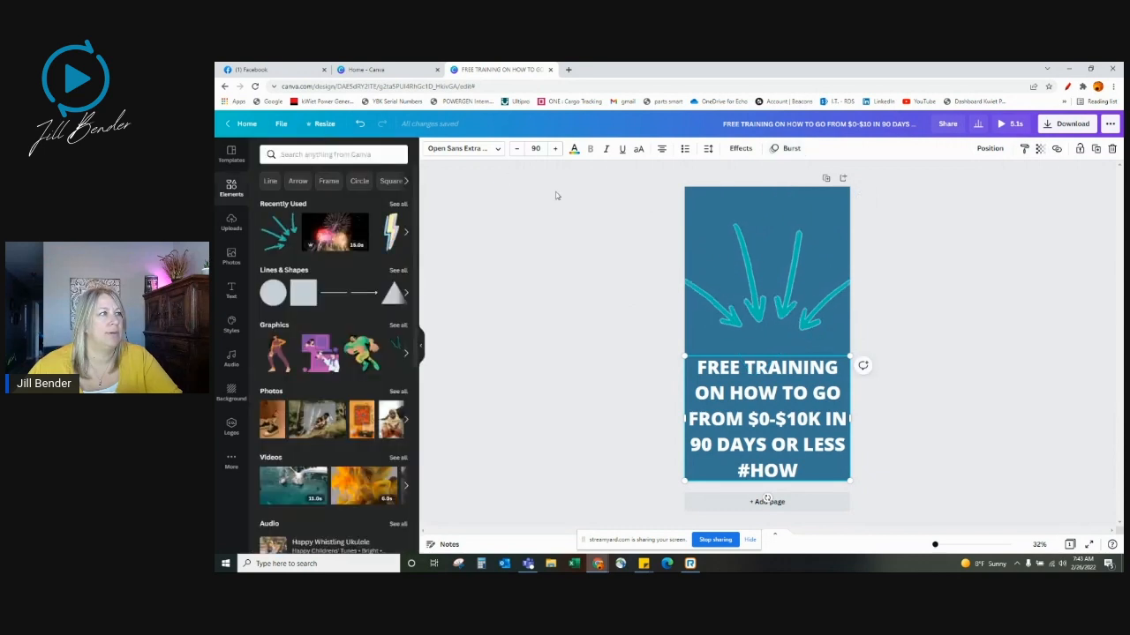
- Delete the teal arrows graphic from the story page
left_click(788, 278)
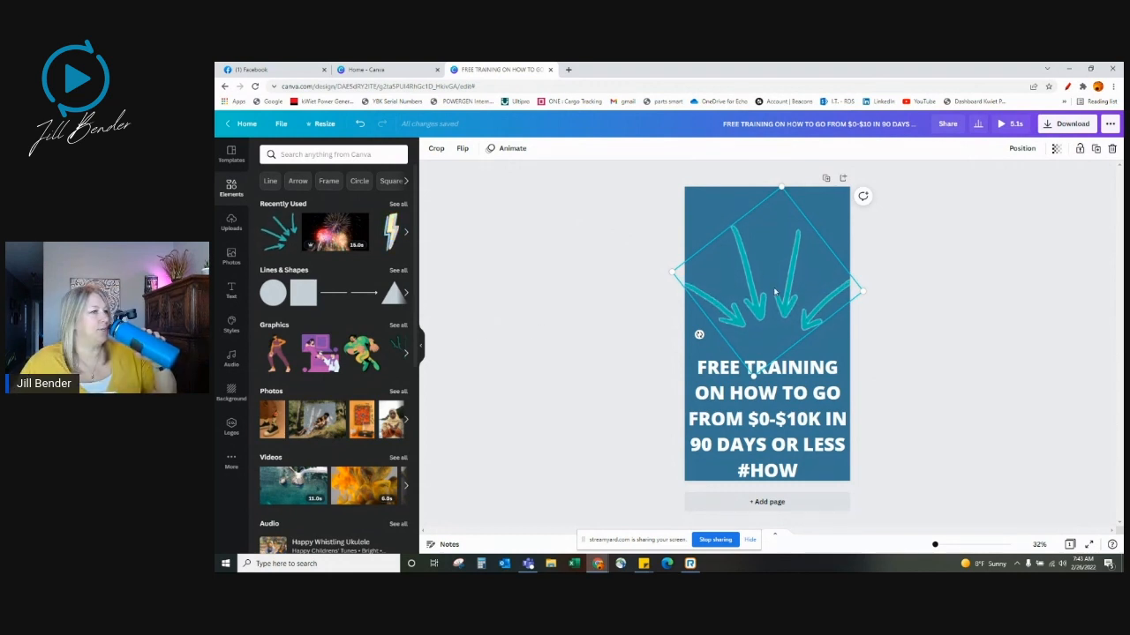
key("Delete")
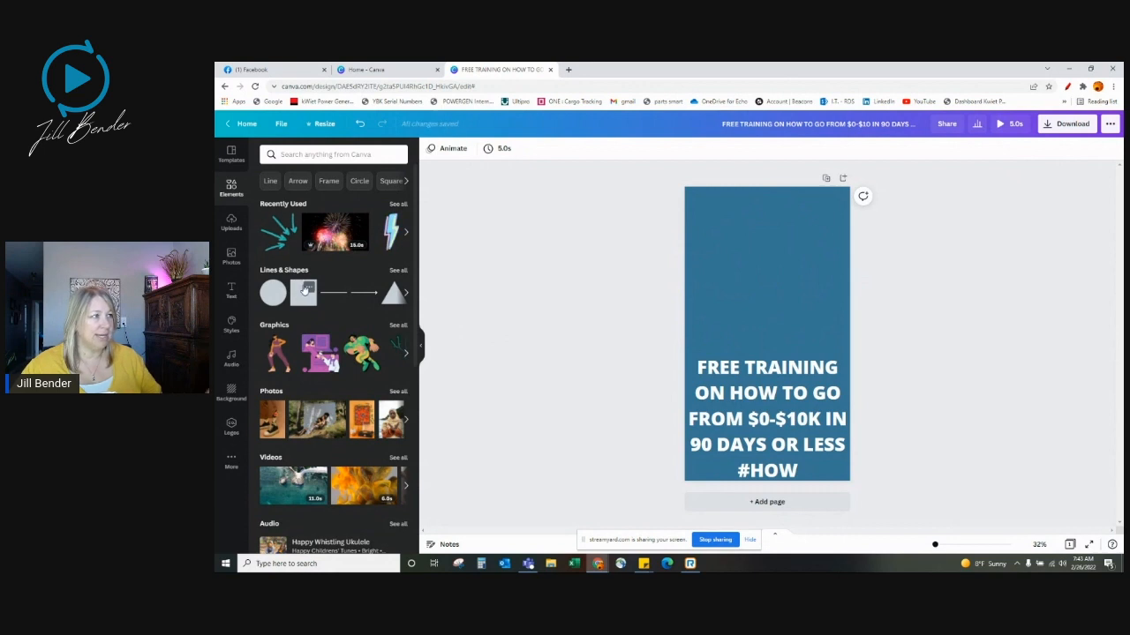
- Place a thin straight arrow line centred just above the heading
left_click_drag(375, 297, 767, 335)
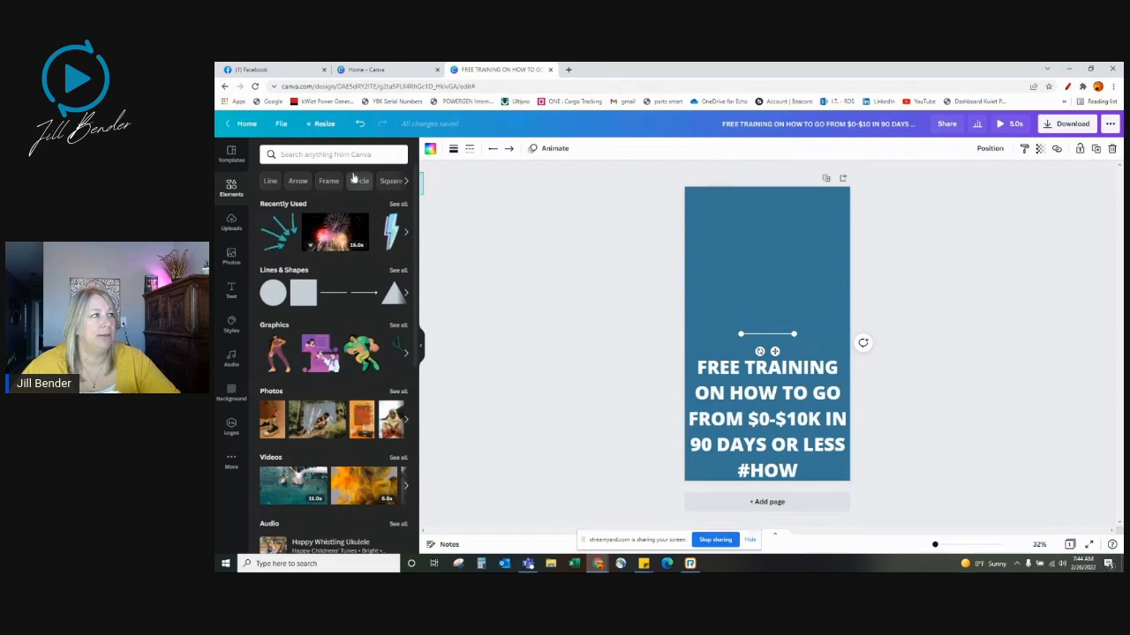
left_click(565, 177)
- Circle the undo control with the red page marker, clear the markup and undo the arrow line's placement
left_click(1068, 87)
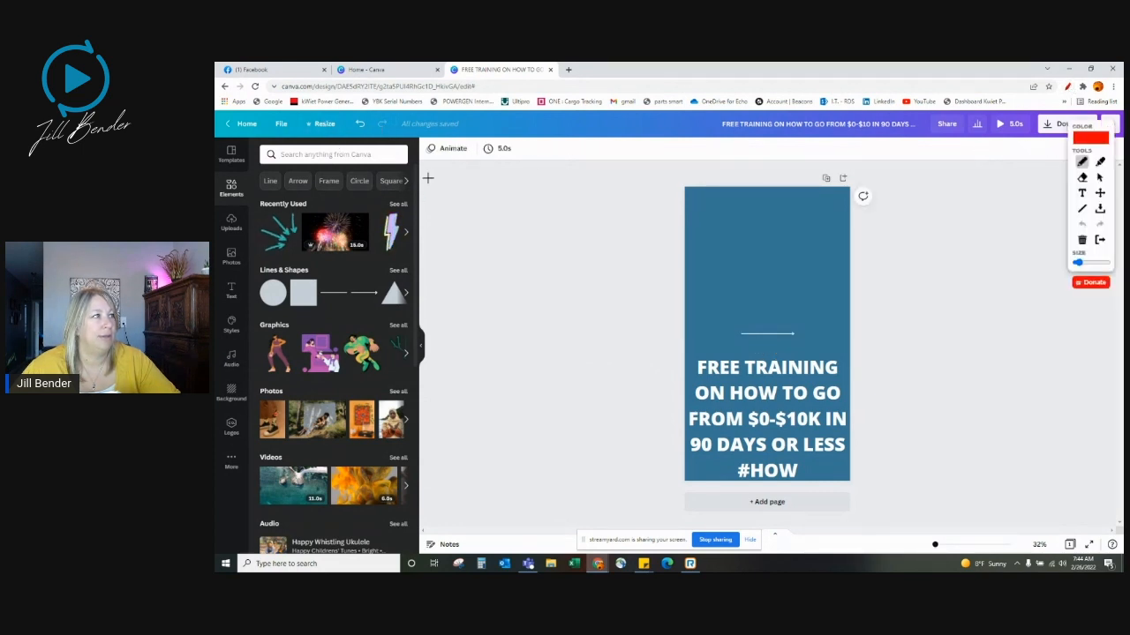
mouse_move(428, 178)
left_mouse_down()
mouse_move(361, 109)
mouse_move(341, 113)
mouse_move(379, 133)
left_mouse_up()
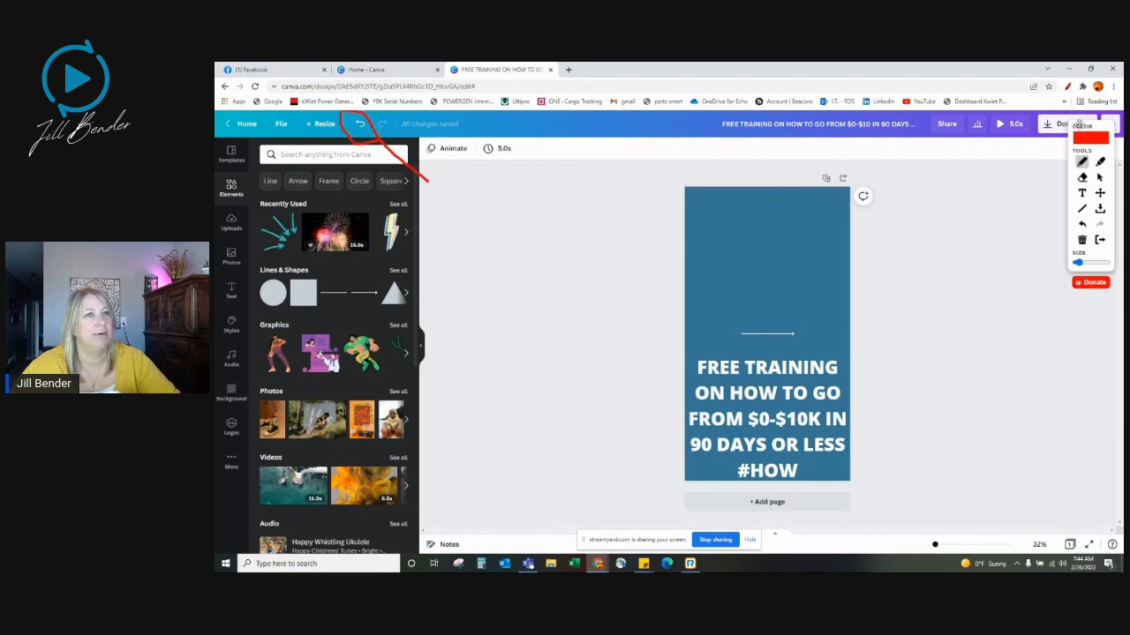
left_click(1068, 87)
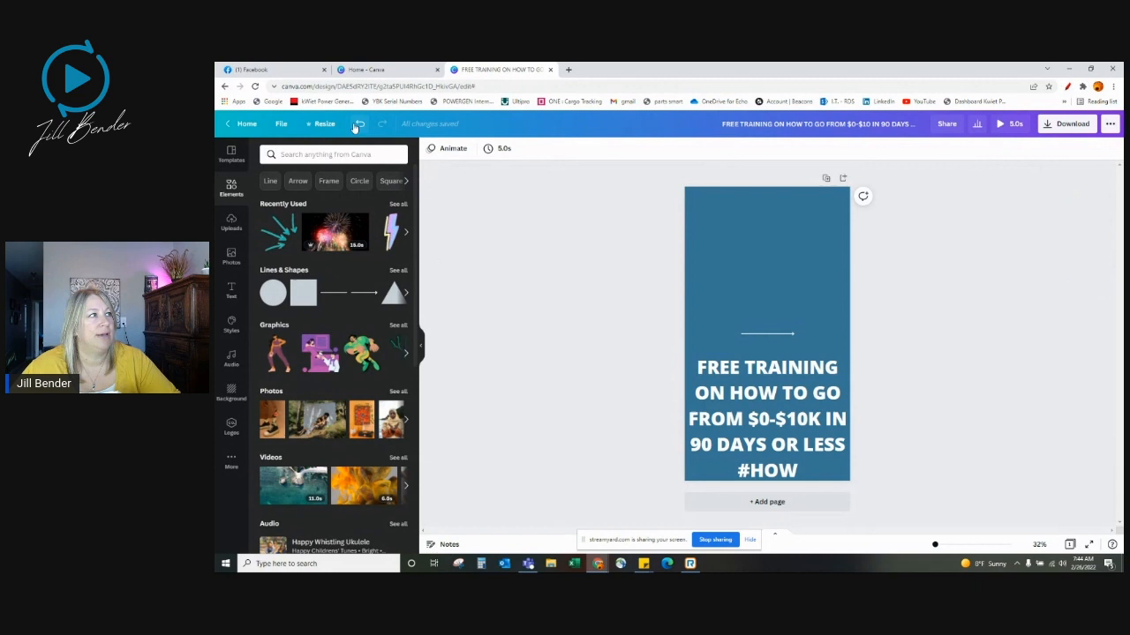
left_click(359, 124)
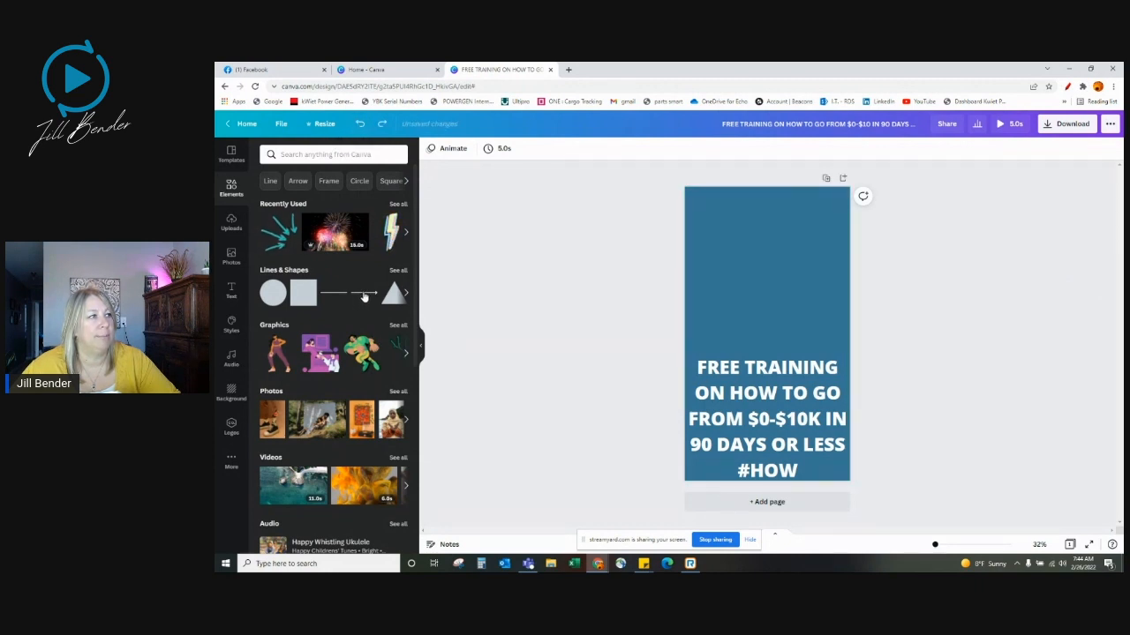
- Search the elements for "ARROW RED" and look through the red arrow graphics
left_click(344, 156)
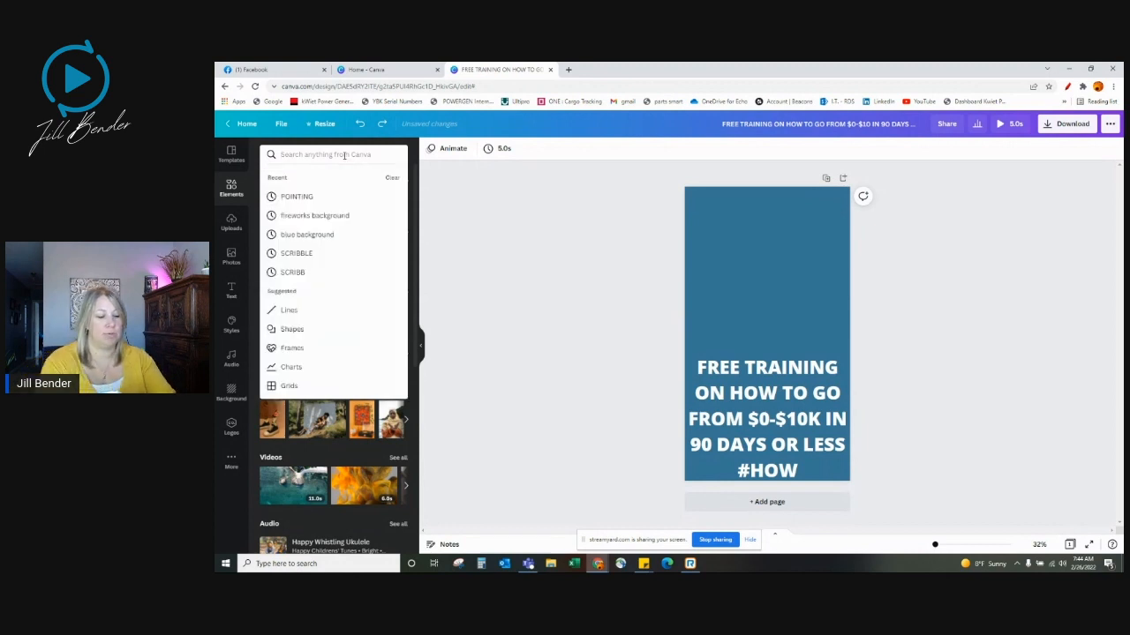
type("ARRO")
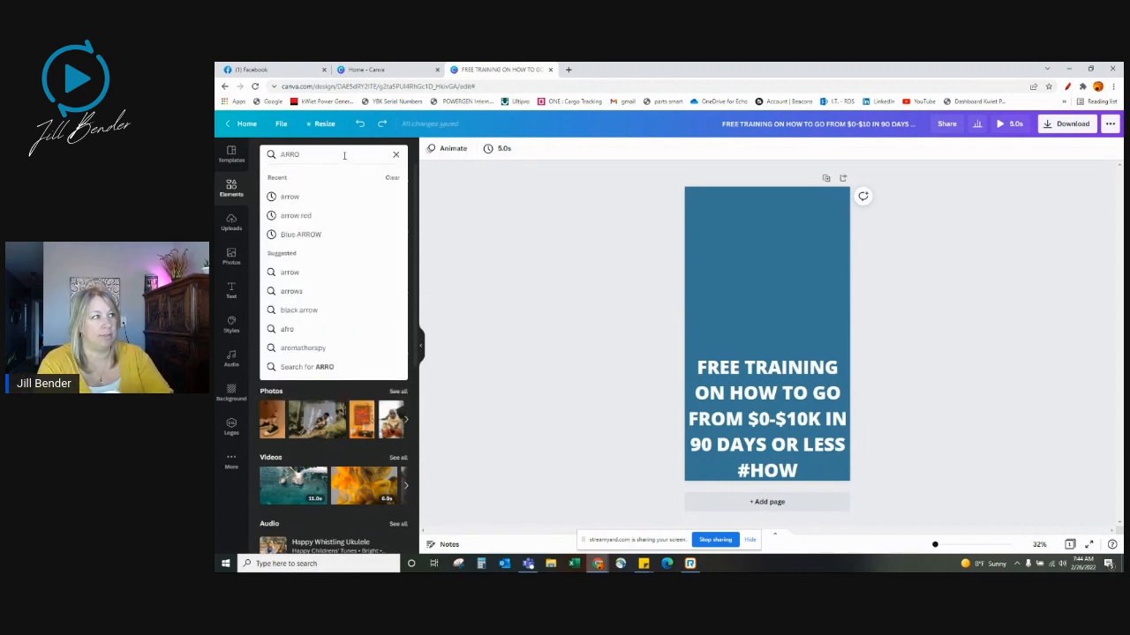
type("W")
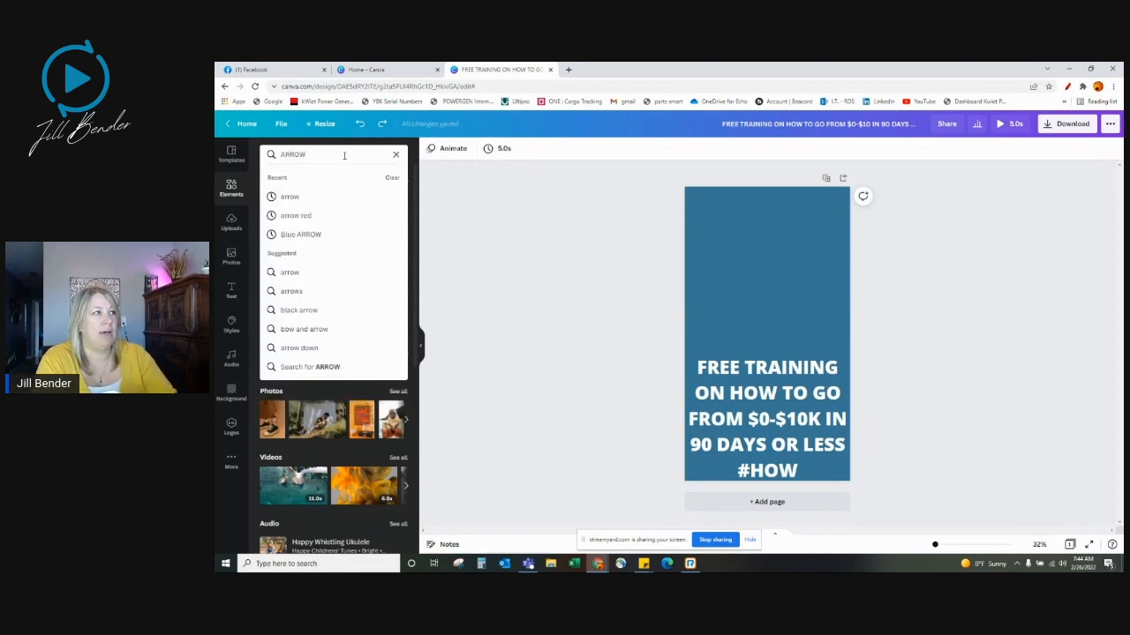
type(" RED")
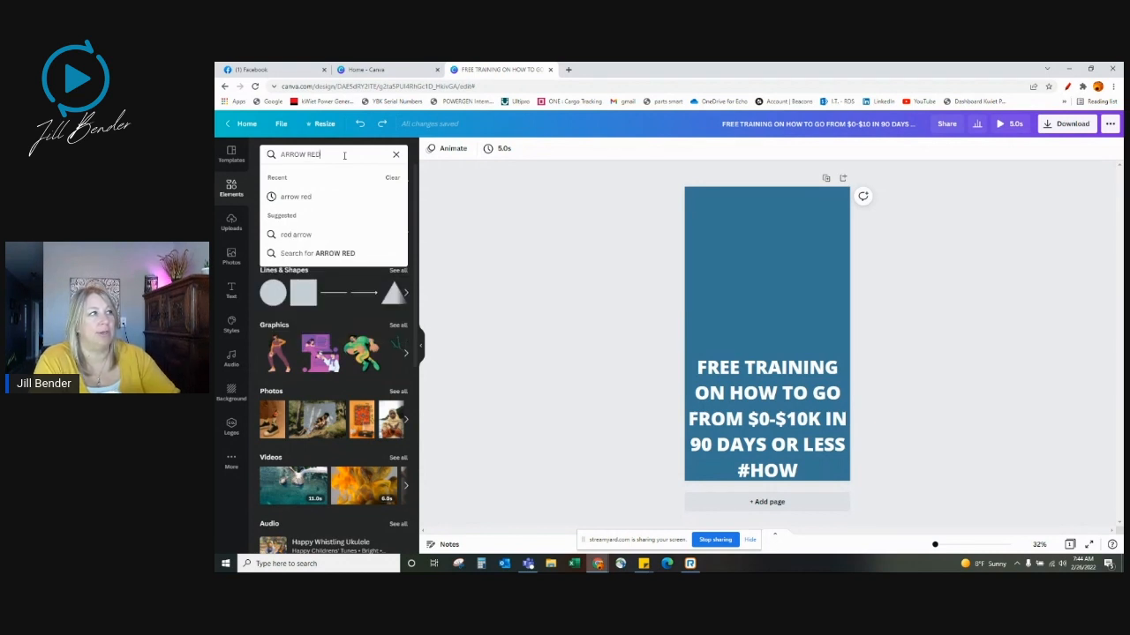
key("Return")
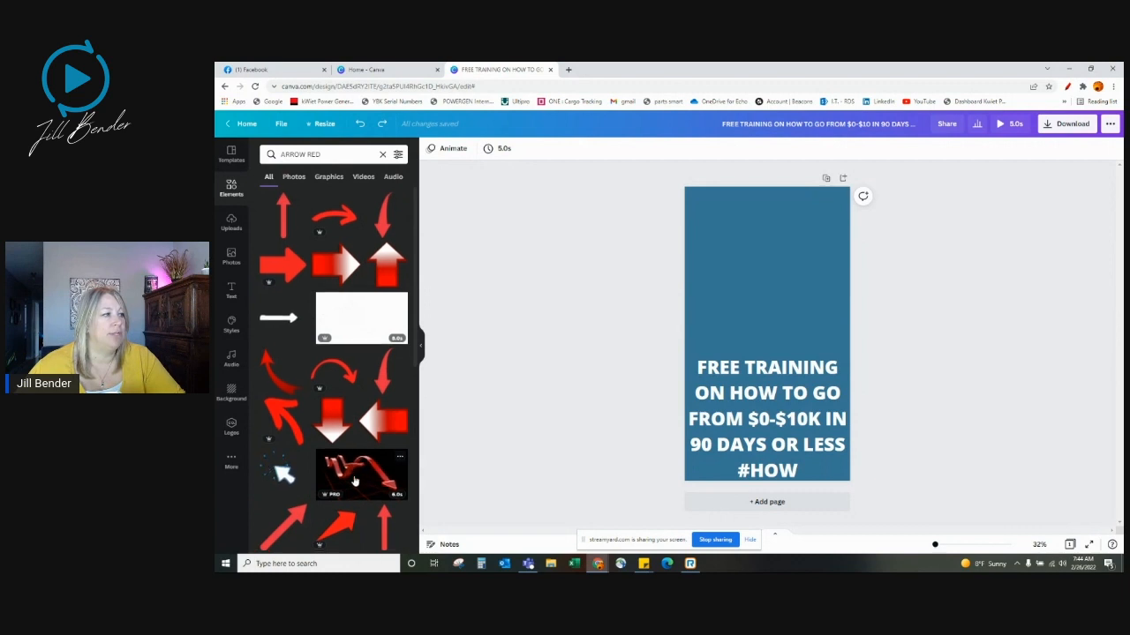
scroll(364, 432, "down", 5)
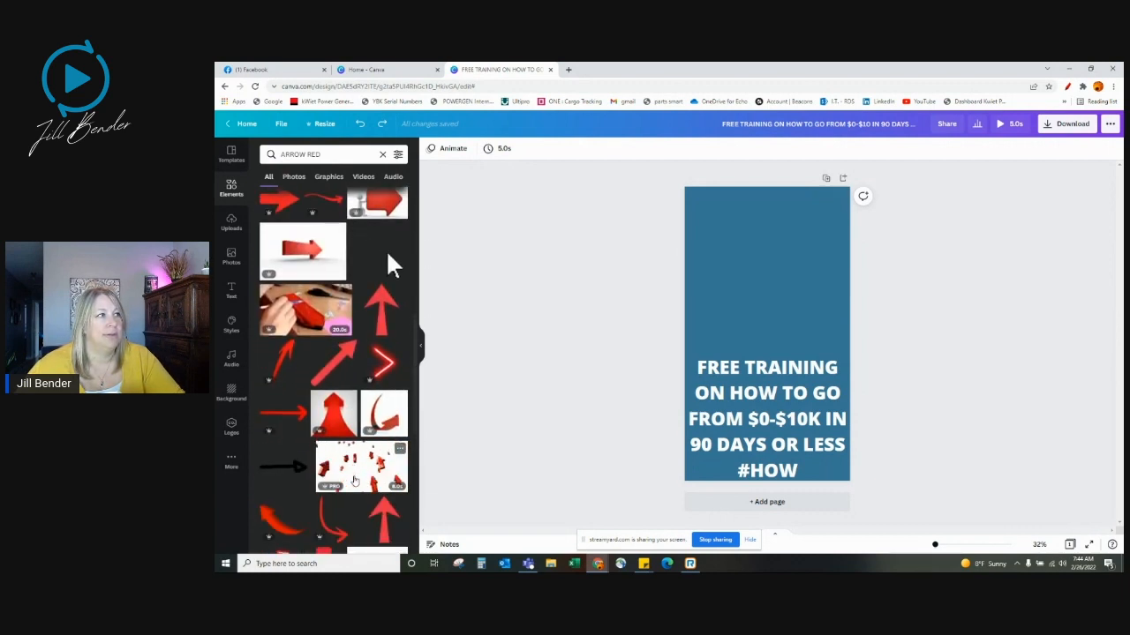
scroll(379, 237, "down", 1)
scroll(386, 239, "down", 1)
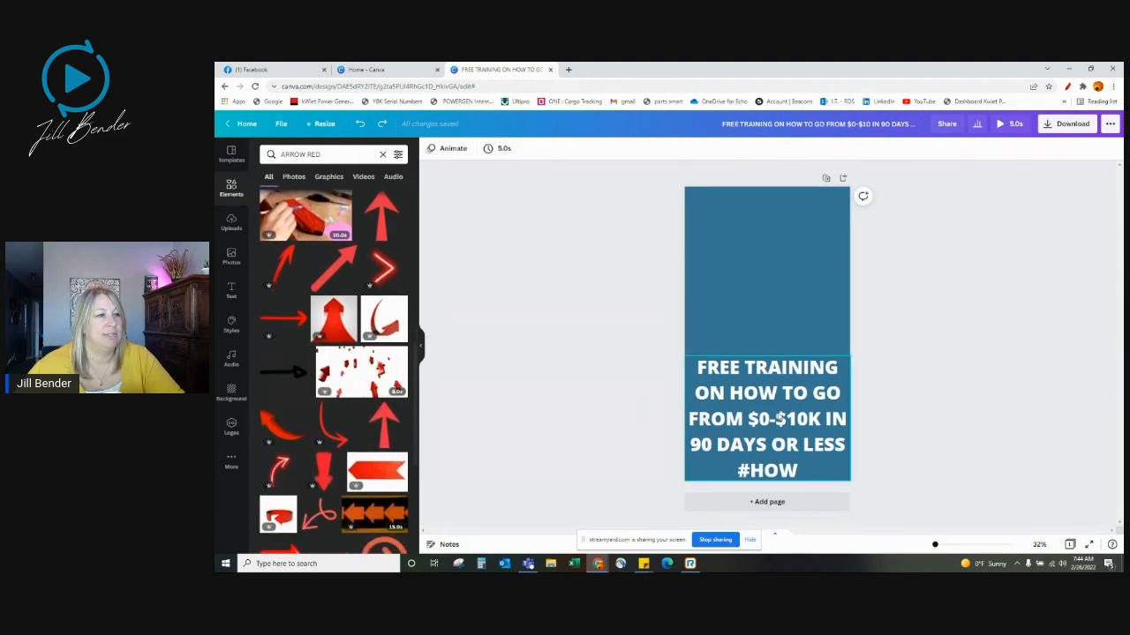
- Move the heading to the top of the story page
left_click_drag(780, 414, 780, 244)
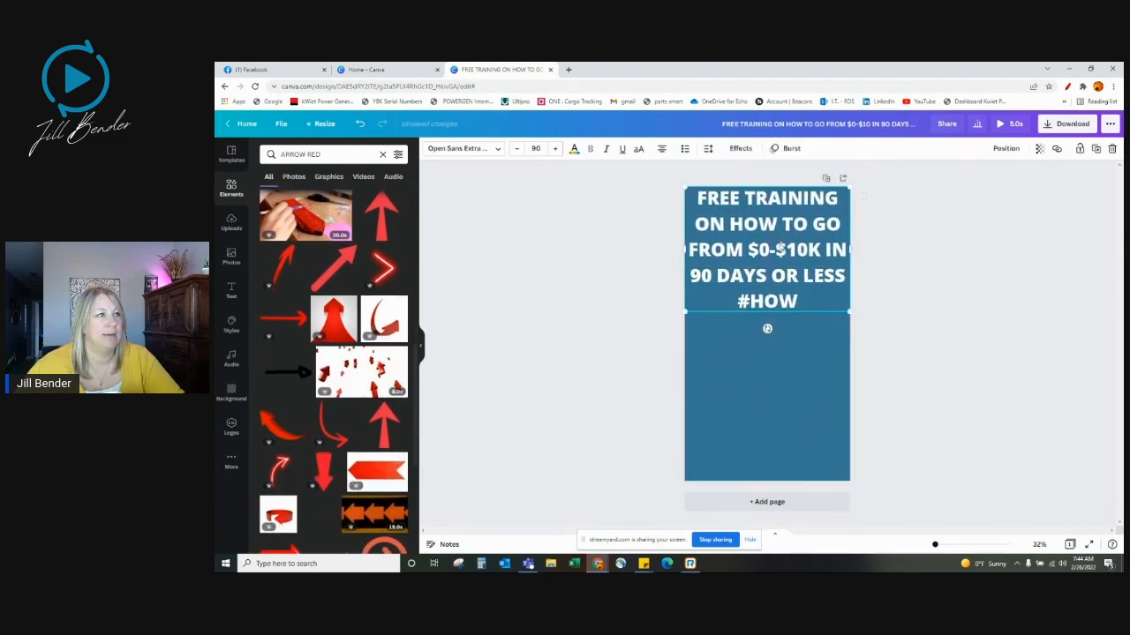
- Add the animated red arrows video to the page and stretch it to fill the whole area below the heading
left_click(767, 331)
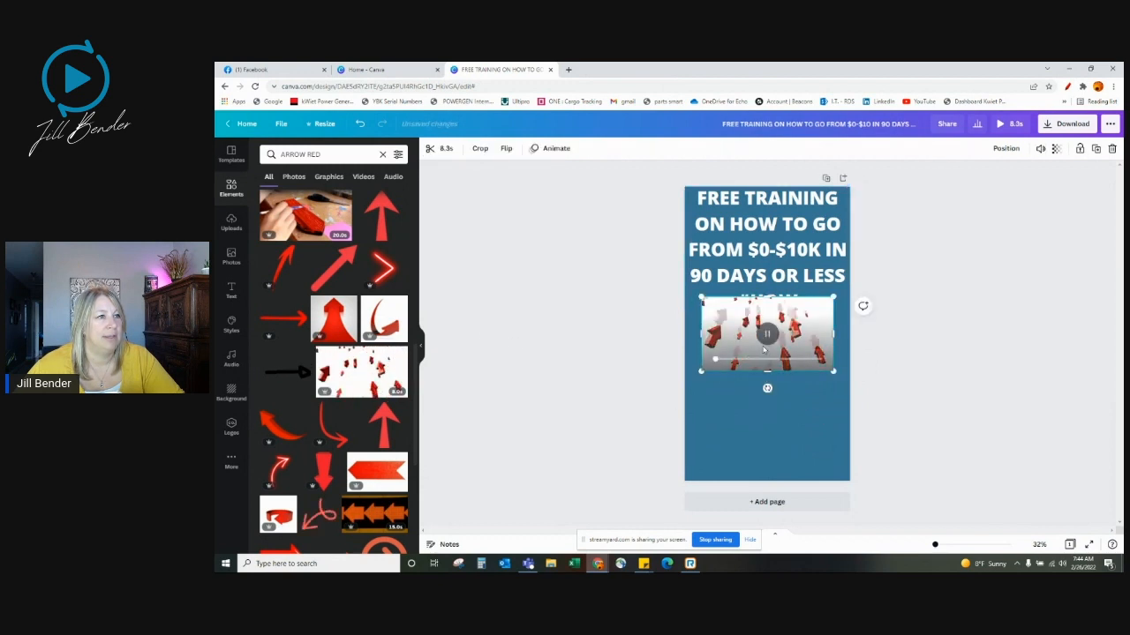
left_click_drag(808, 350, 809, 399)
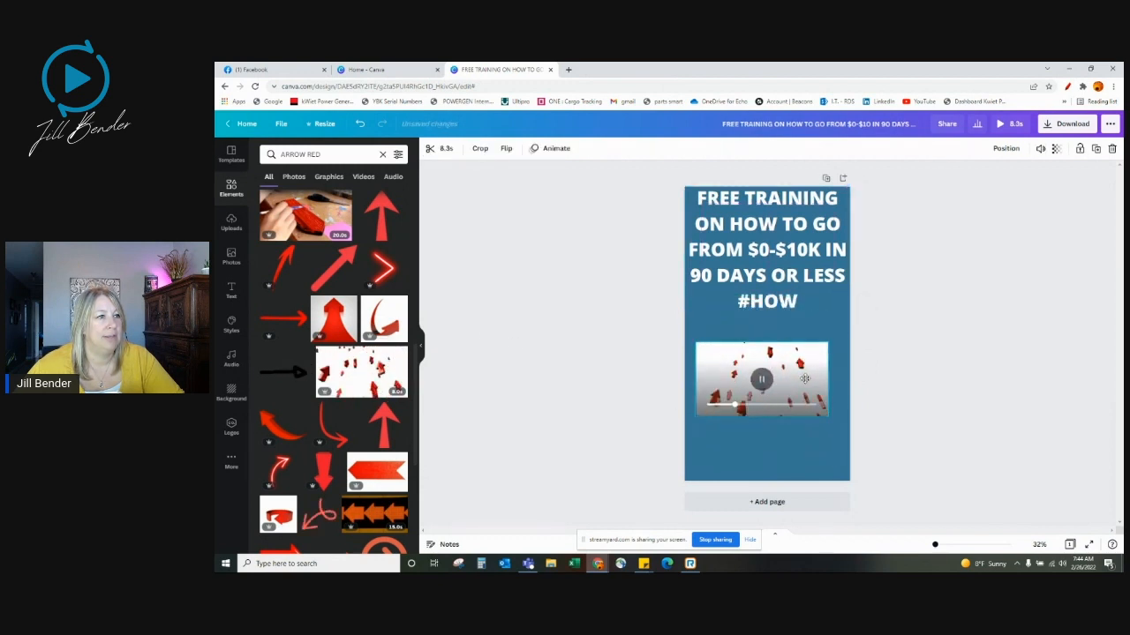
left_click_drag(696, 343, 685, 337)
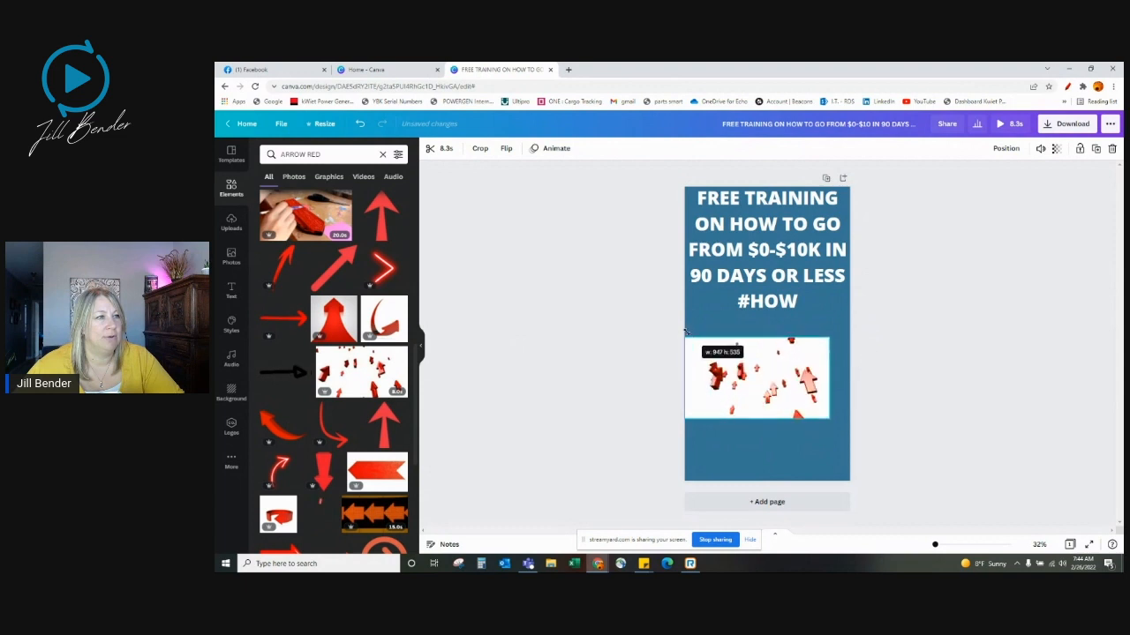
left_click_drag(827, 418, 850, 431)
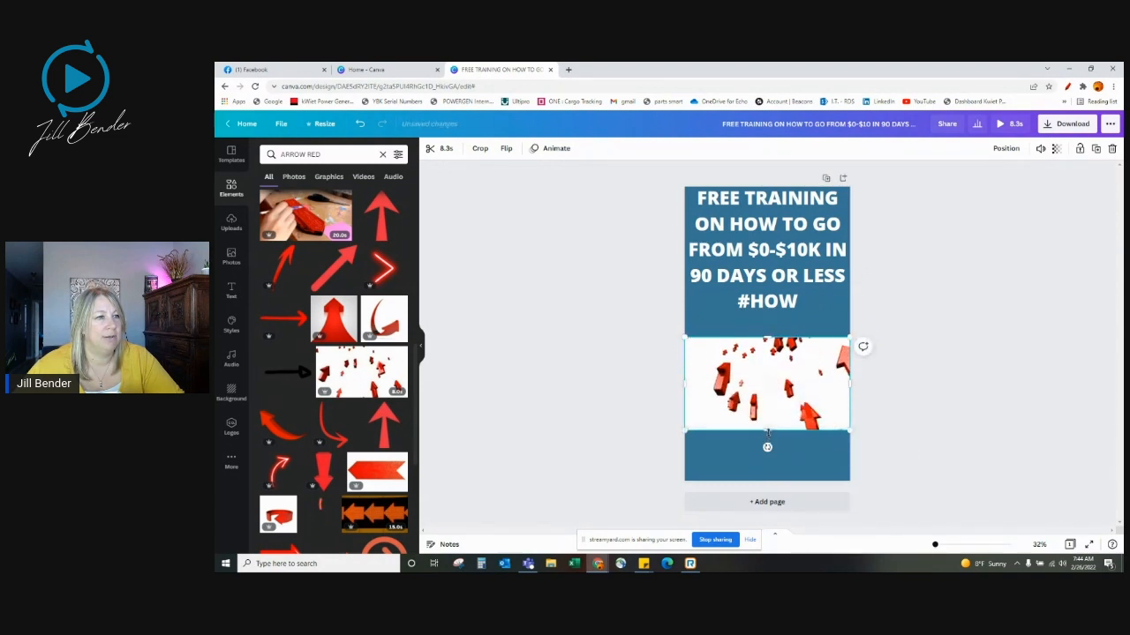
left_click_drag(767, 431, 765, 482)
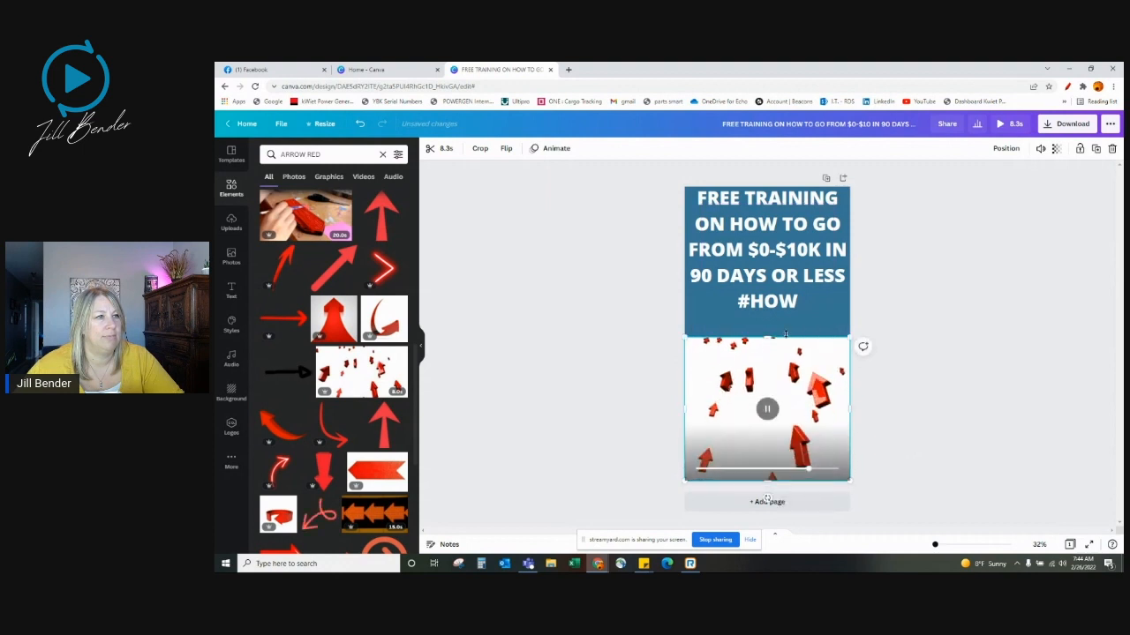
left_click_drag(765, 337, 761, 313)
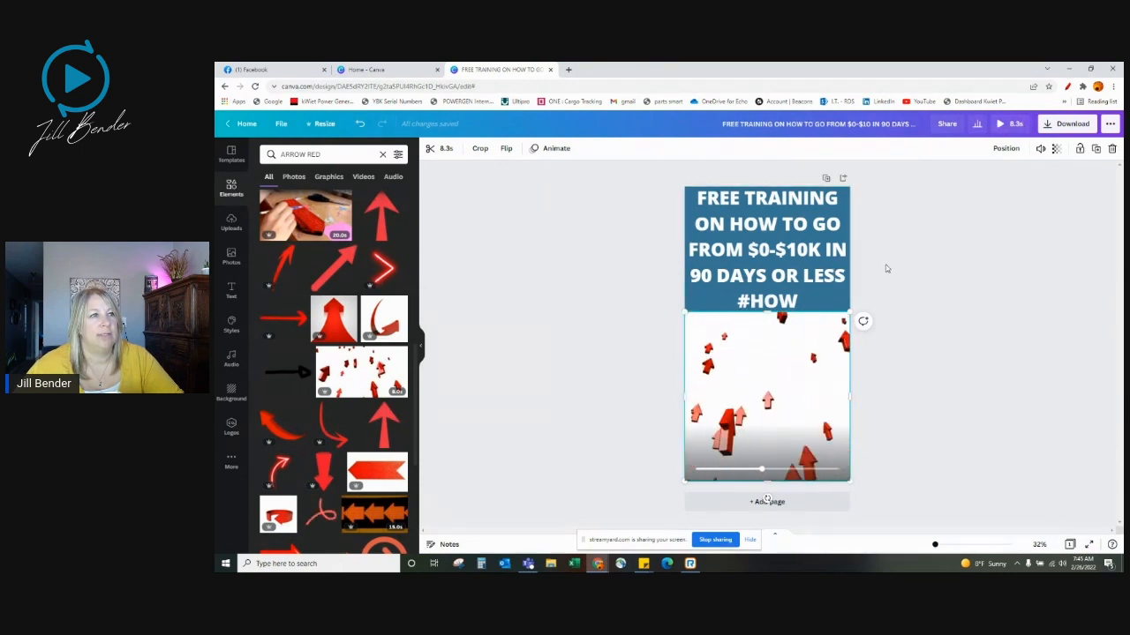
left_click(872, 303)
- Preview the animated story page, glance at the Facebook feed and close the preview
left_click(1000, 126)
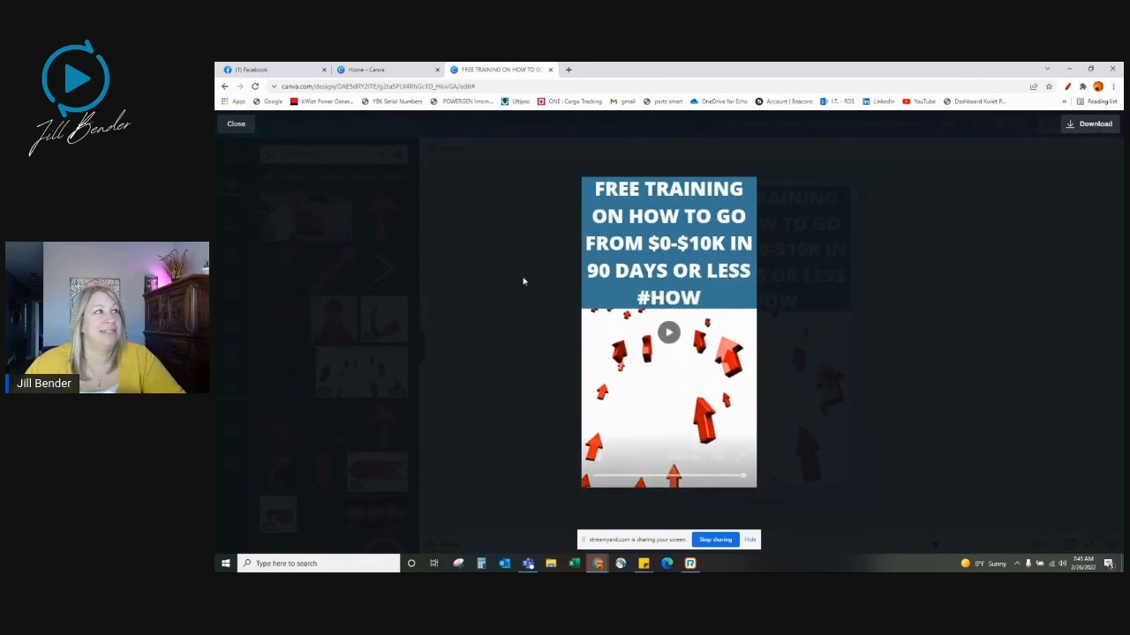
left_click(265, 69)
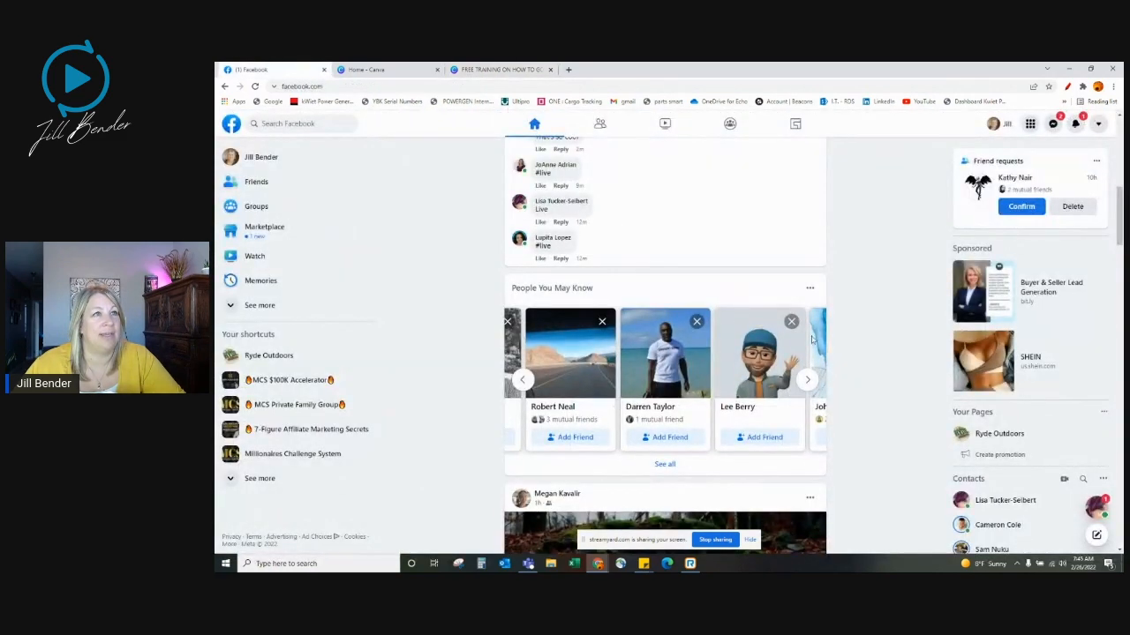
left_click(495, 68)
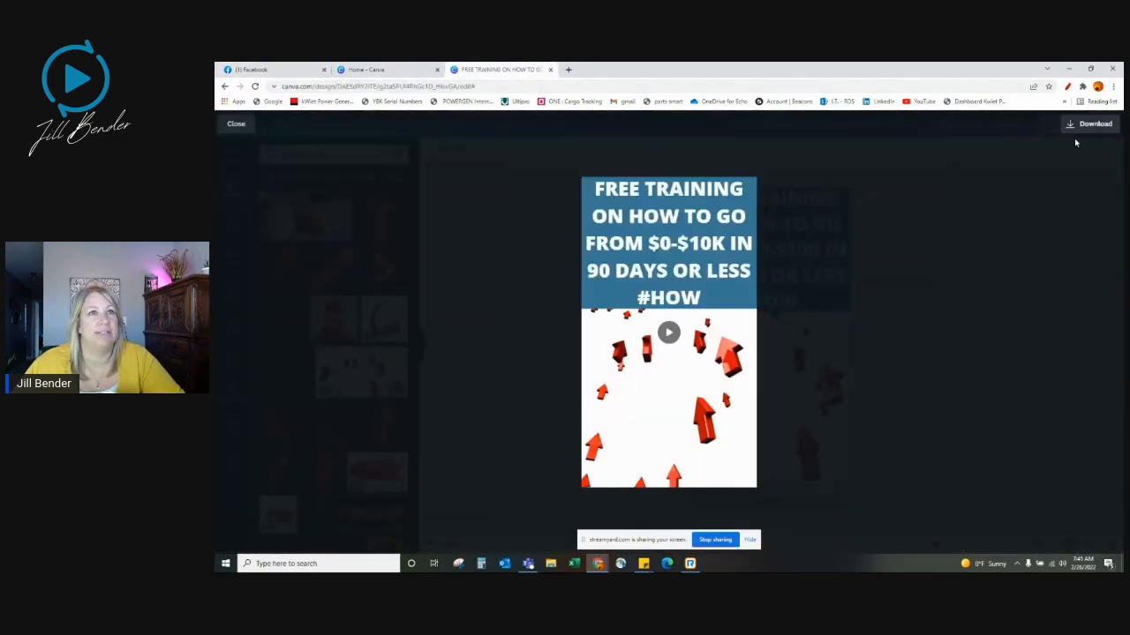
left_click(235, 125)
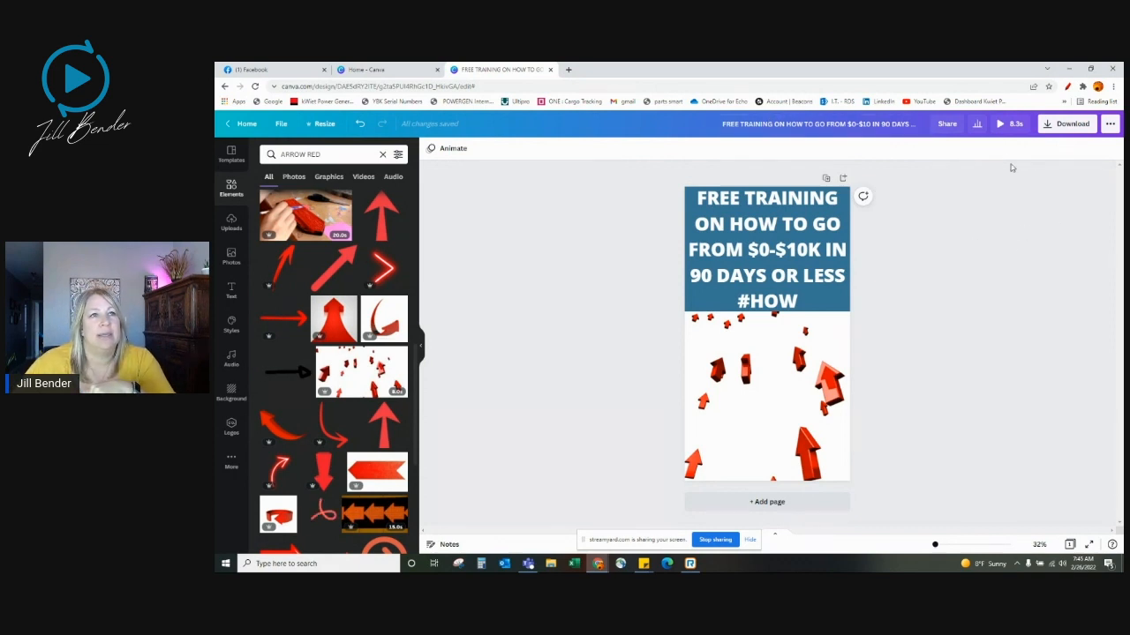
- Download the story design as an MP4 video
left_click(1068, 123)
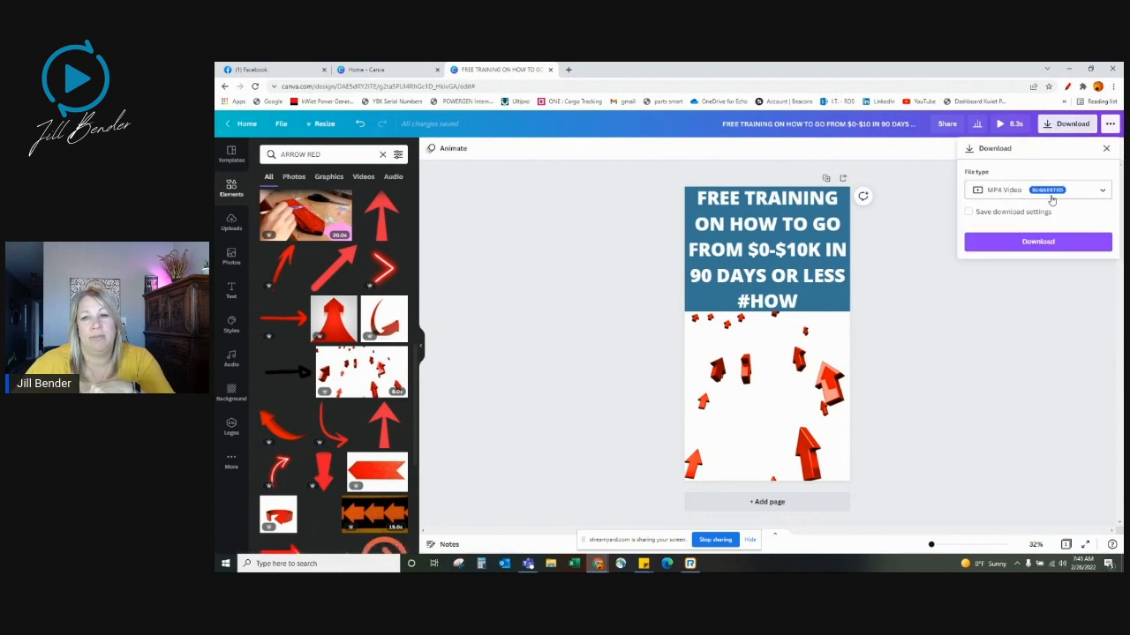
left_click(1039, 243)
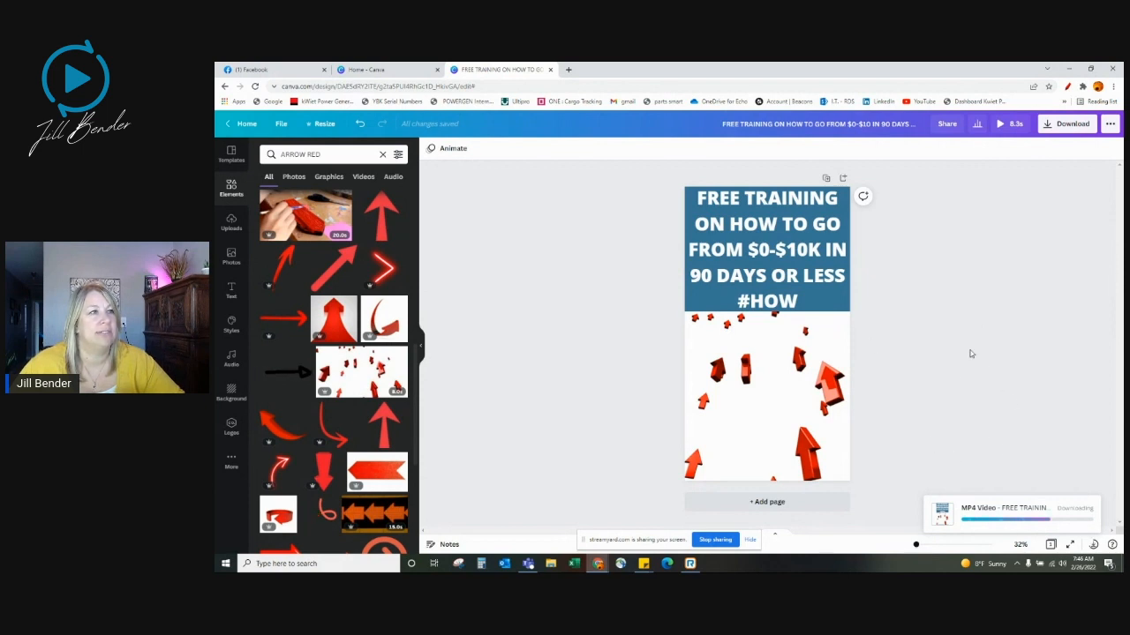
left_click(256, 71)
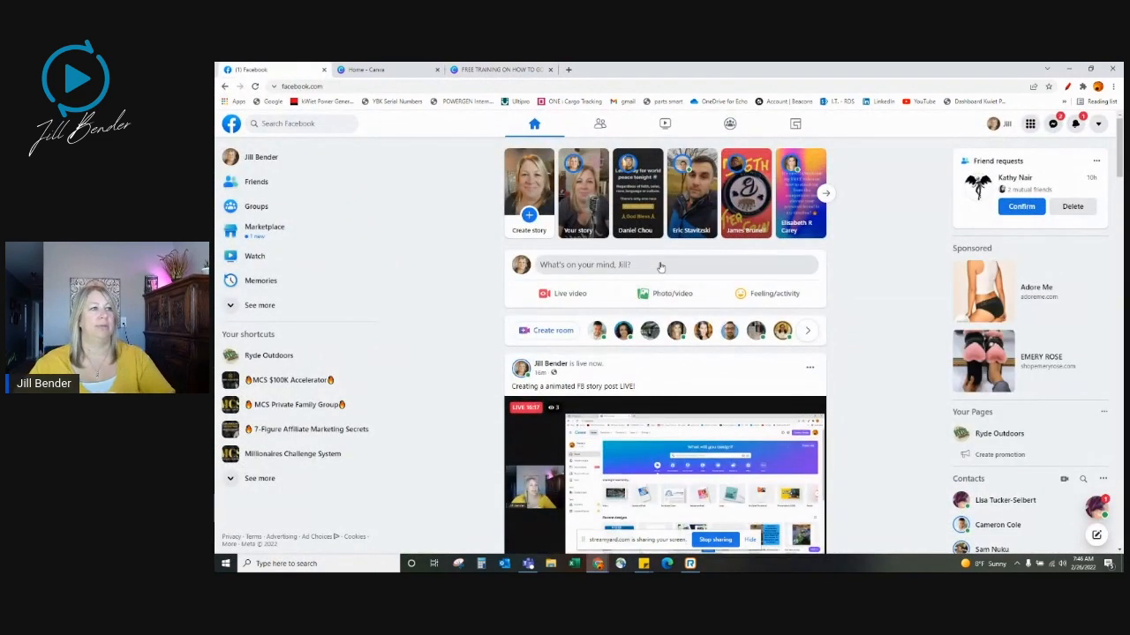
left_click(674, 298)
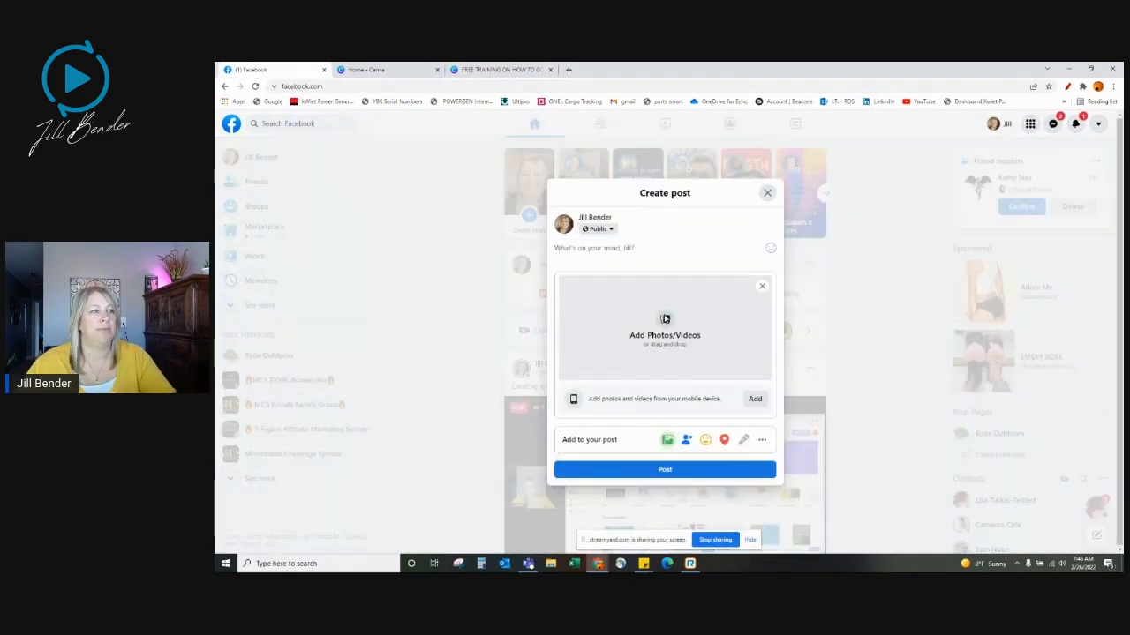
left_click(665, 319)
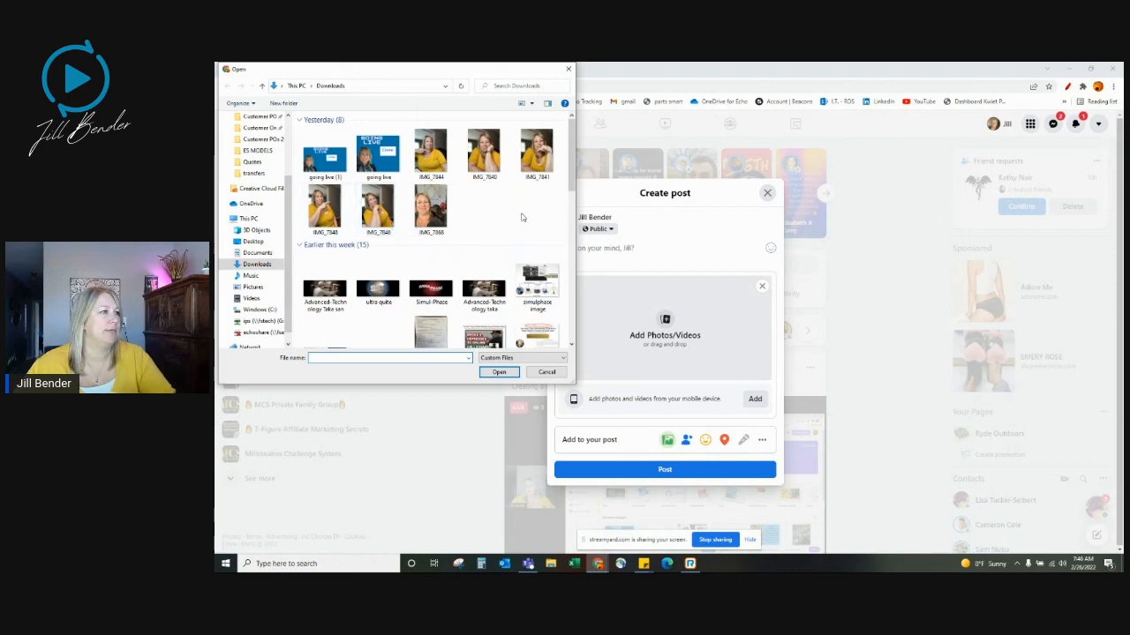
left_click(549, 374)
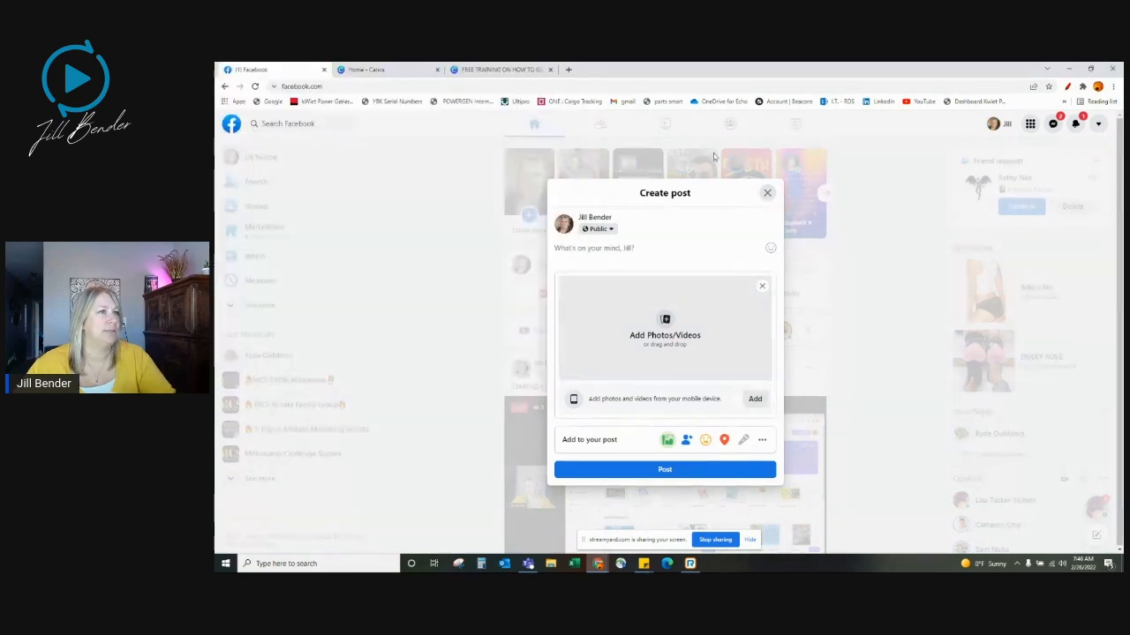
left_click(500, 69)
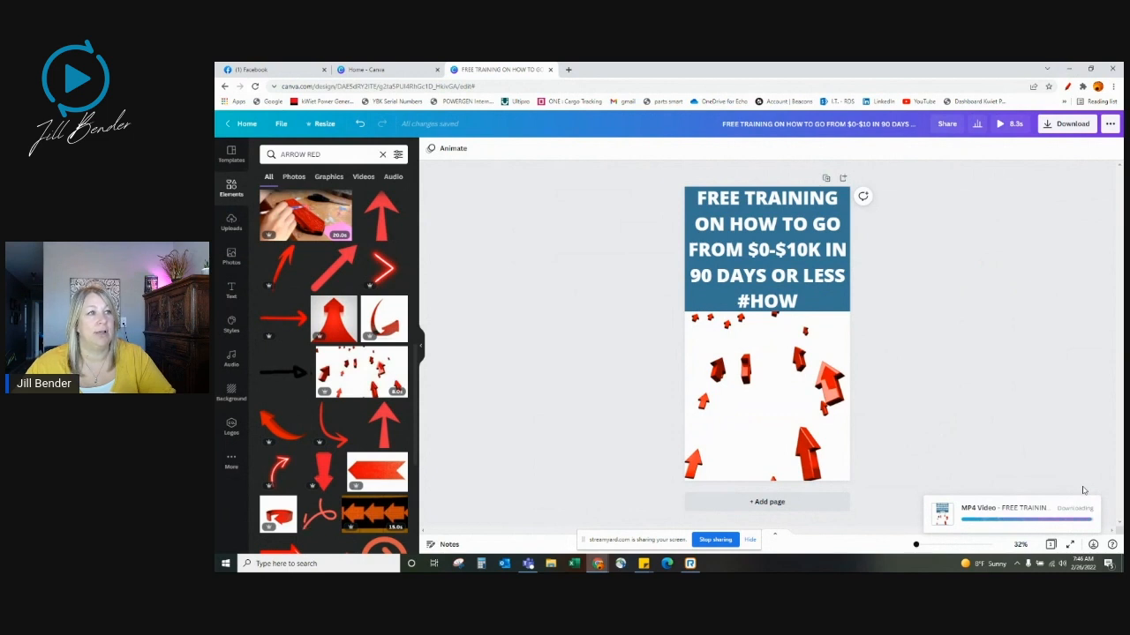
- Add an uploaded portrait photo with a yellow top to the page and centre it over the arrows video below the heading
left_click(791, 411)
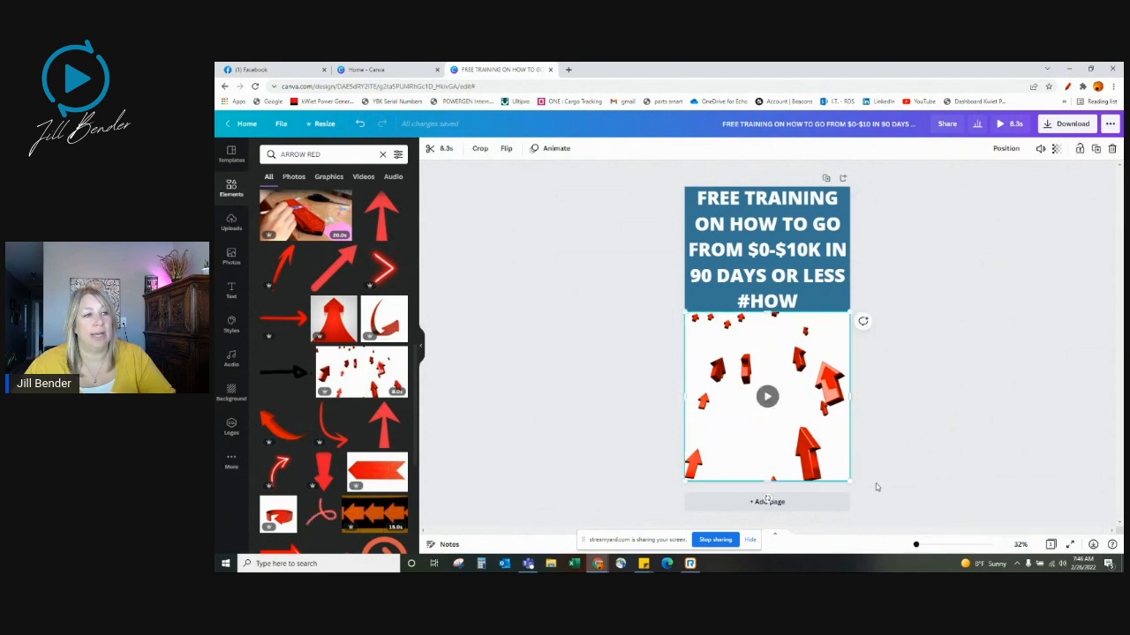
left_click(851, 482)
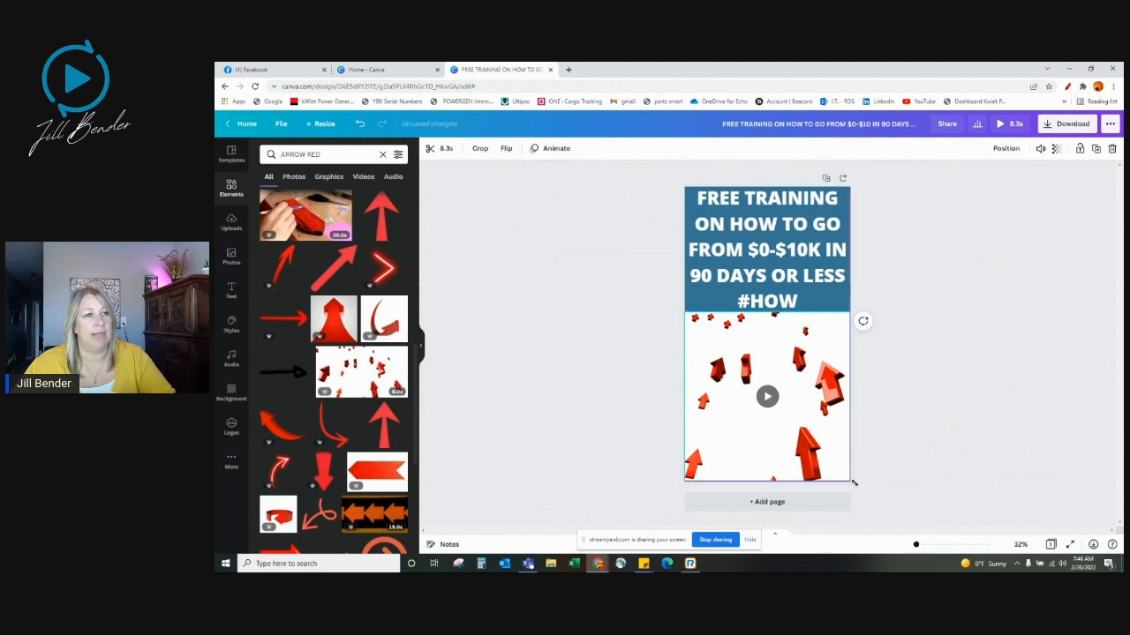
left_click(928, 449)
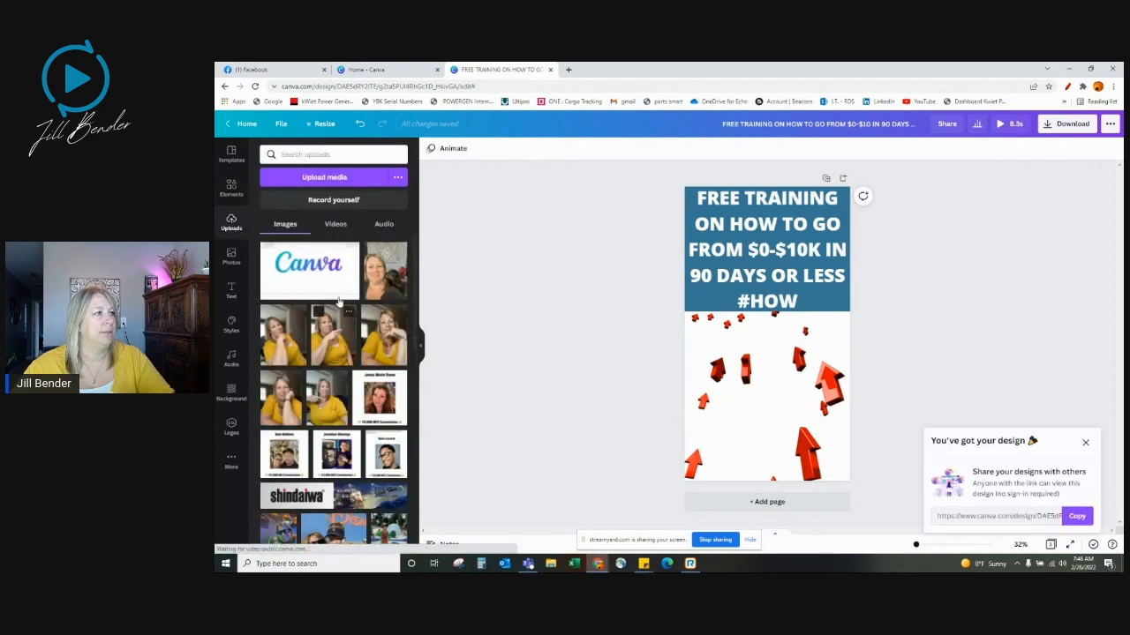
left_click(372, 320)
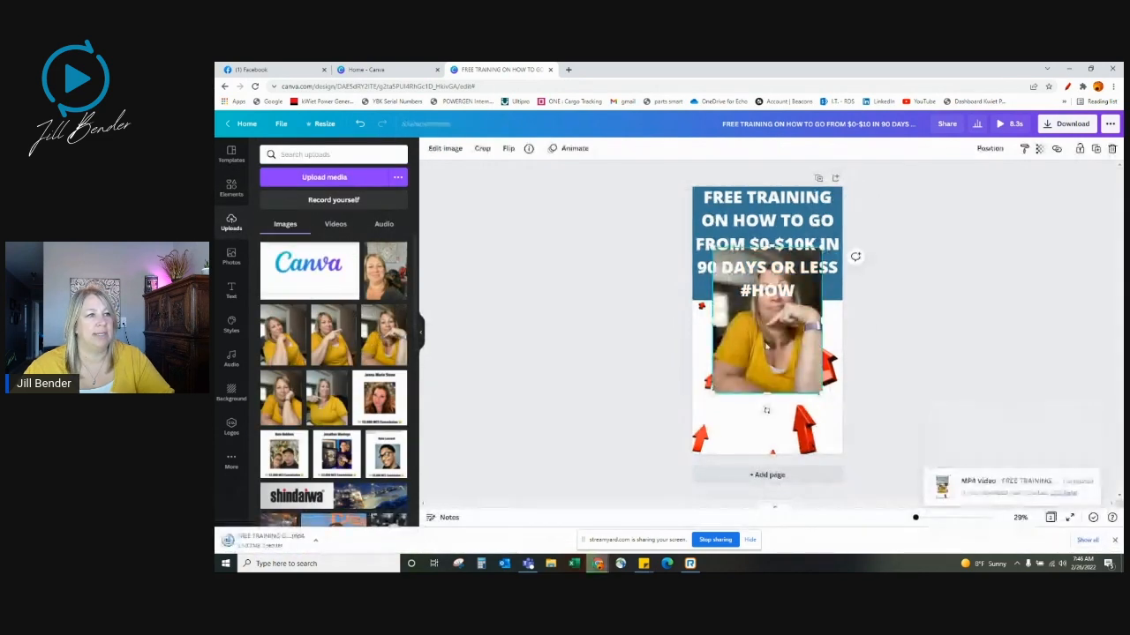
left_click_drag(797, 342, 856, 399)
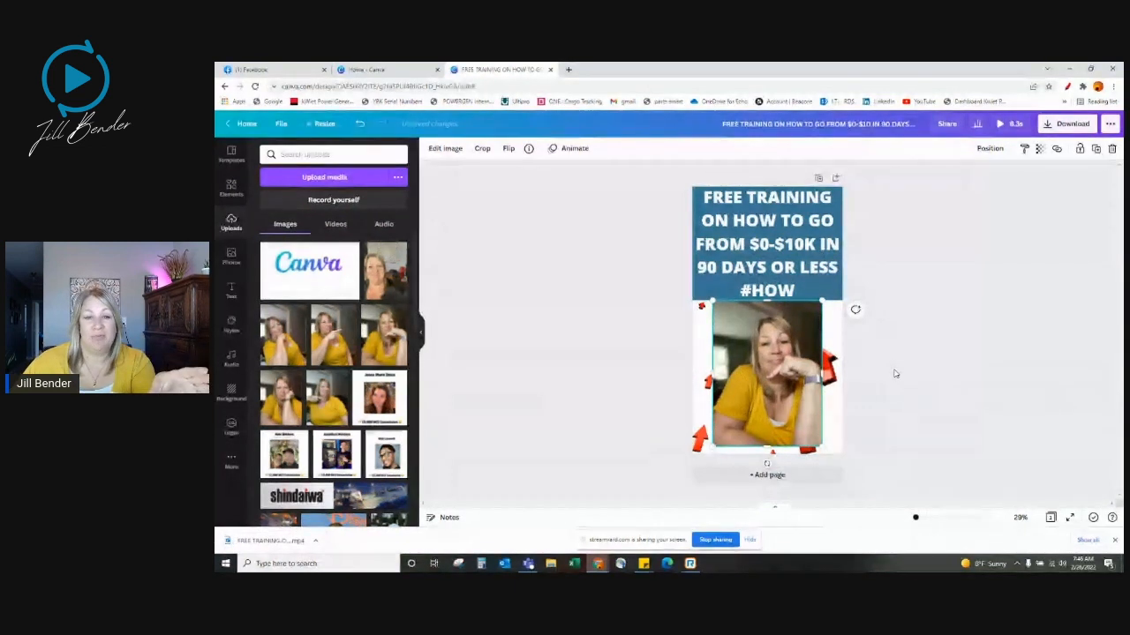
- Send the portrait photo backward so that it sits behind the arrows video
left_click(833, 406)
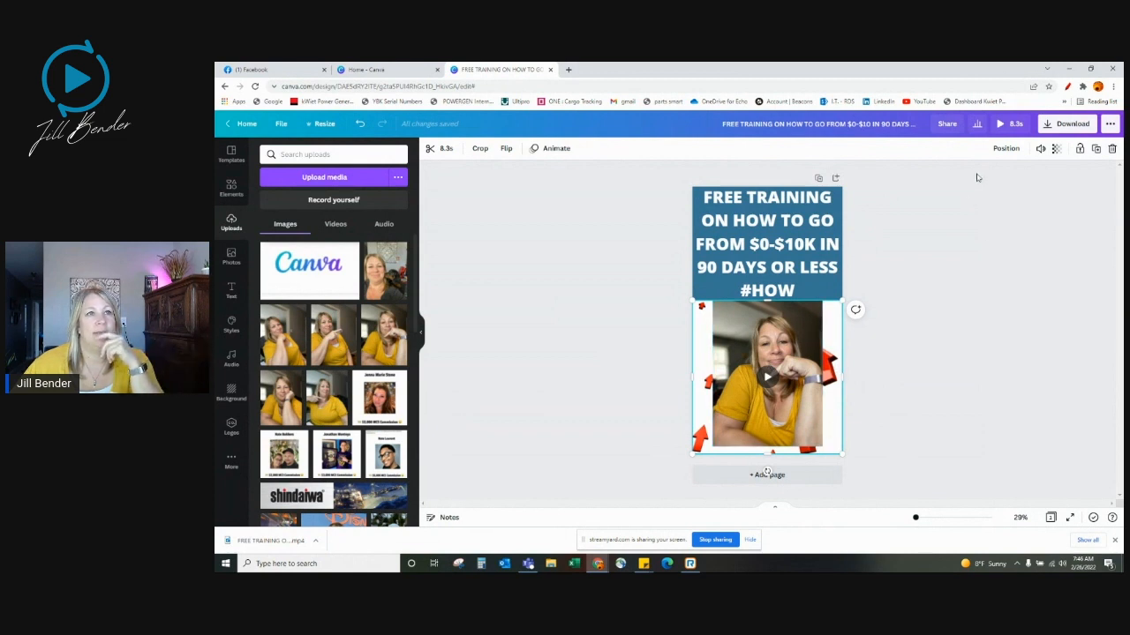
left_click(1005, 149)
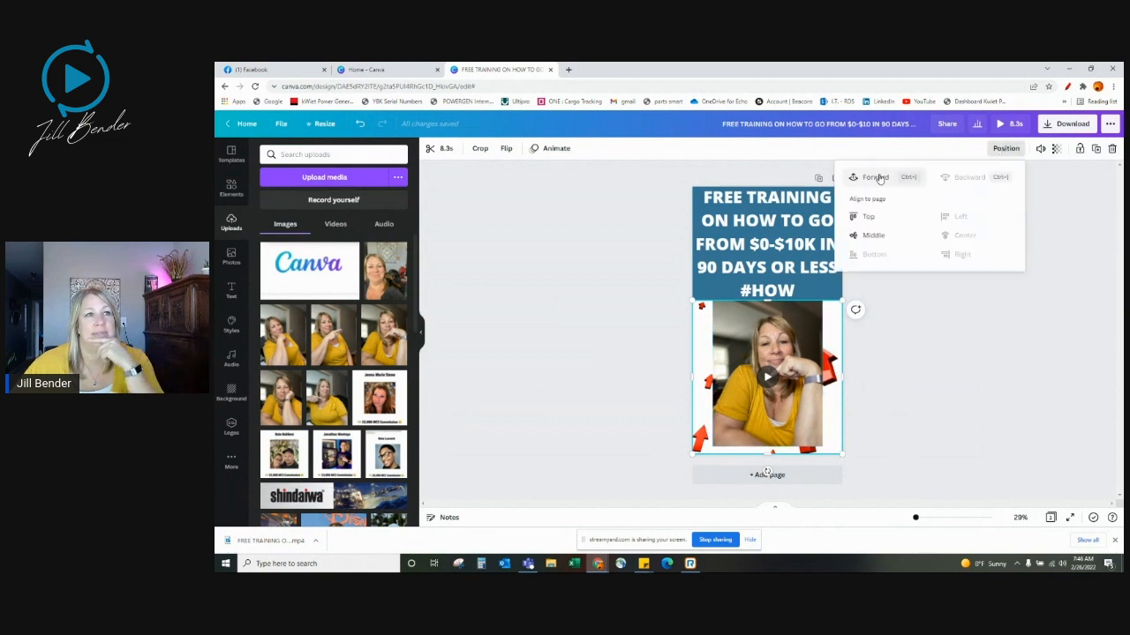
left_click(1004, 150)
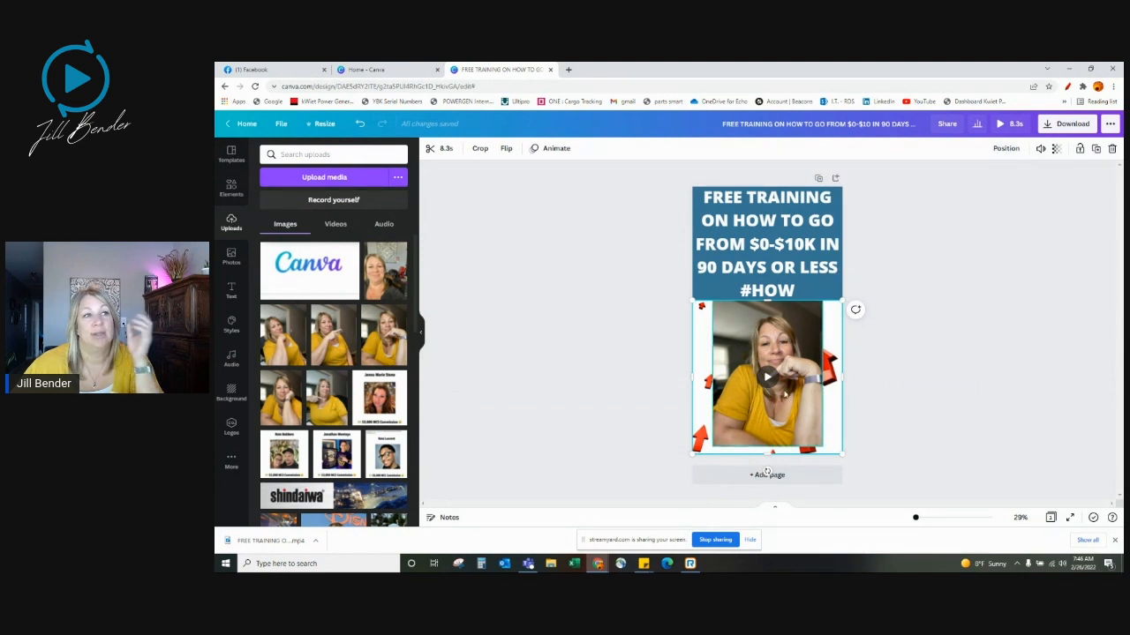
left_click(1005, 149)
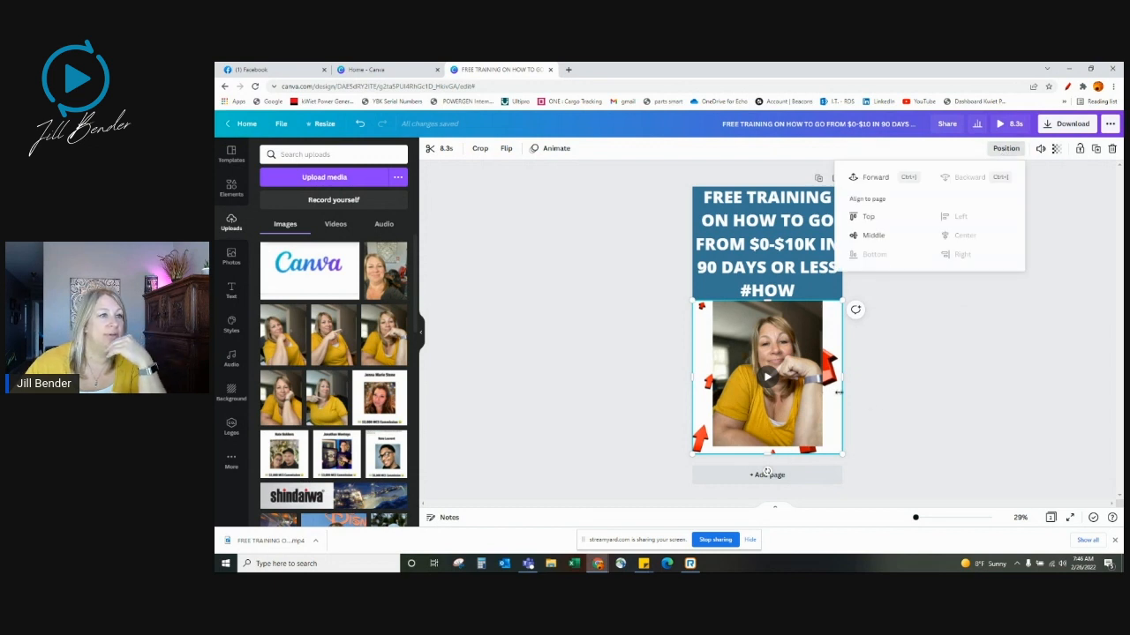
left_click(765, 370)
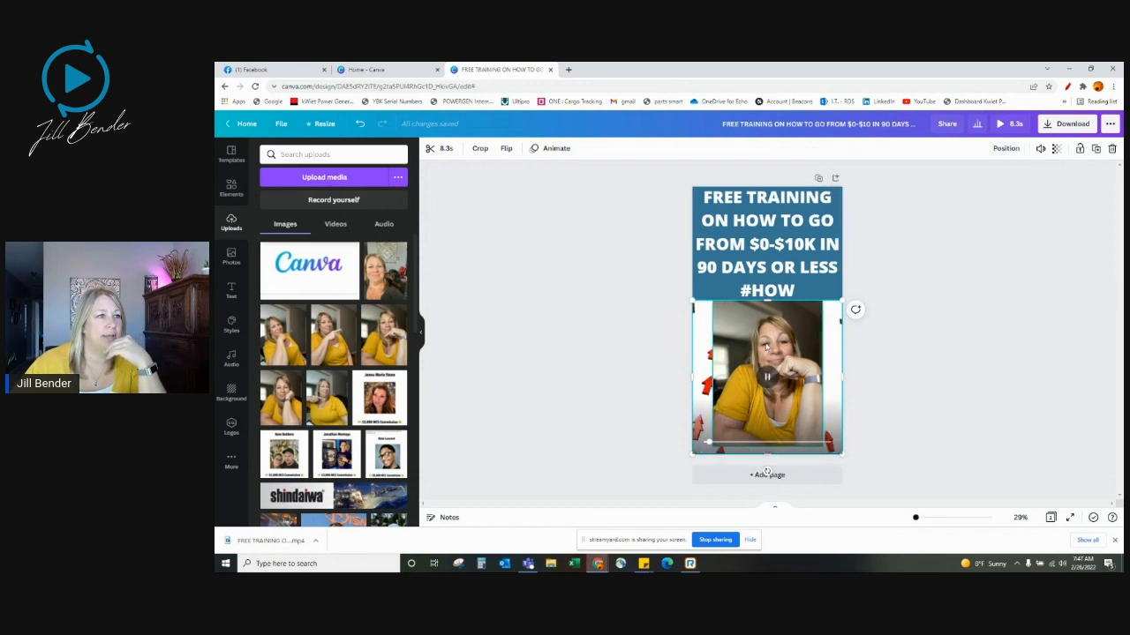
left_click(989, 149)
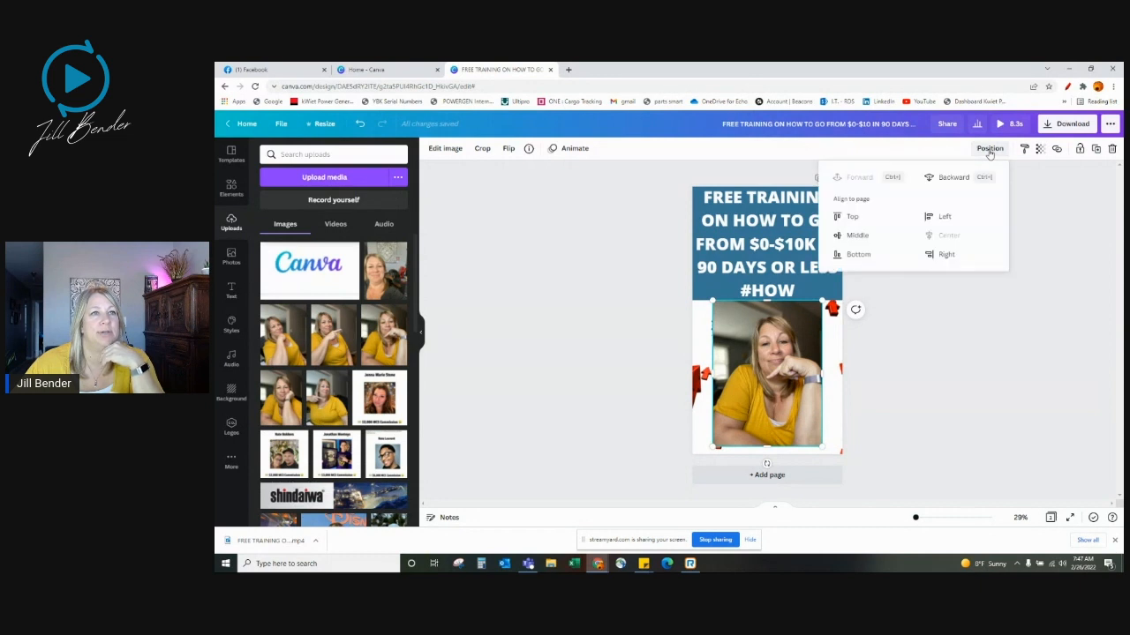
left_click(953, 177)
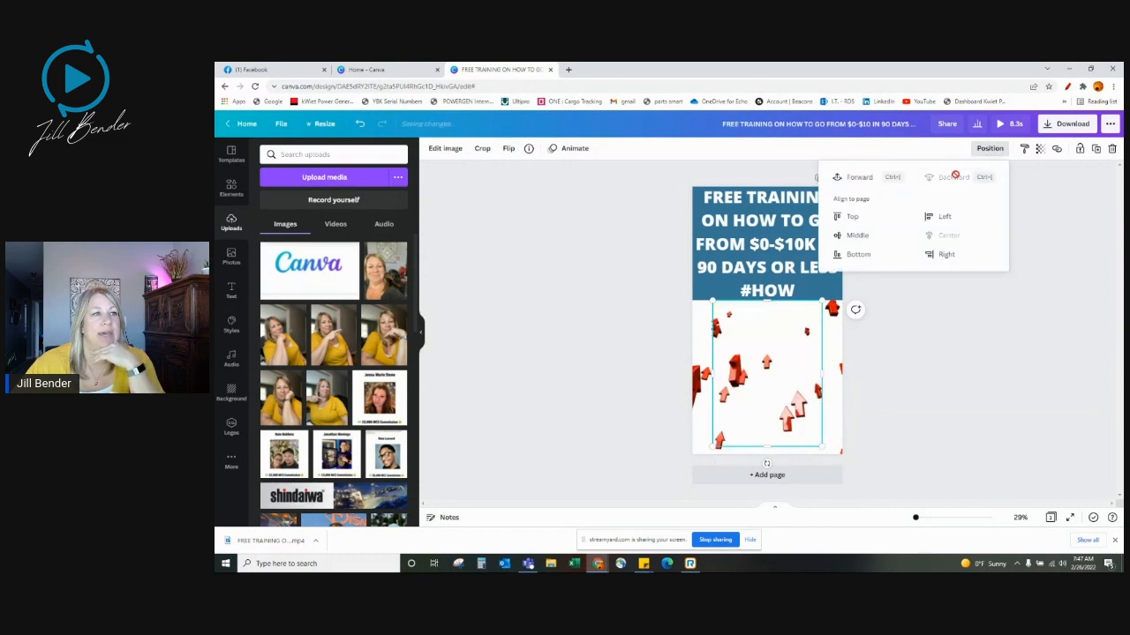
left_click(983, 367)
left_click(860, 404)
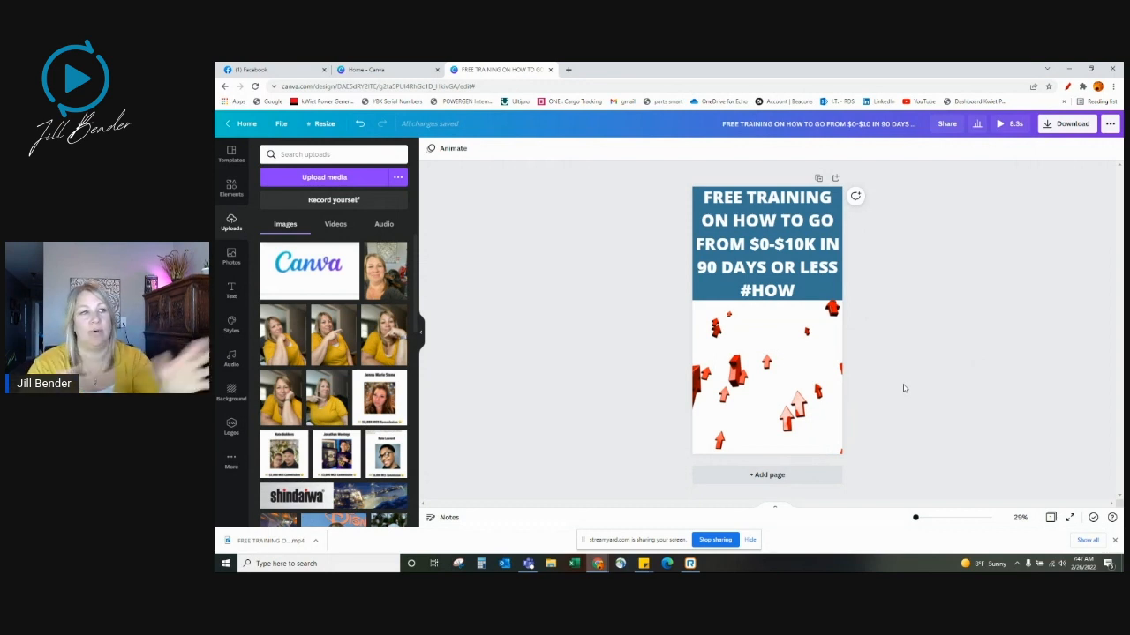
- Shrink the arrows video toward the page's lower-right corner to expose part of the photo, and enlarge the photo to the page's left edge
left_click(751, 379)
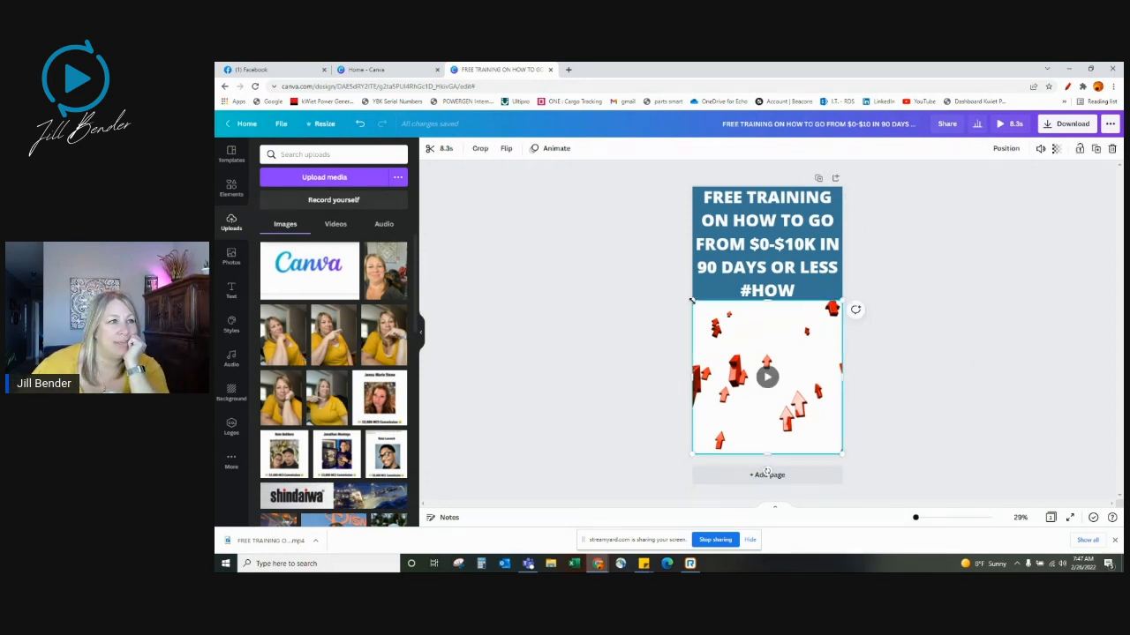
left_click_drag(692, 301, 737, 347)
left_click(724, 375)
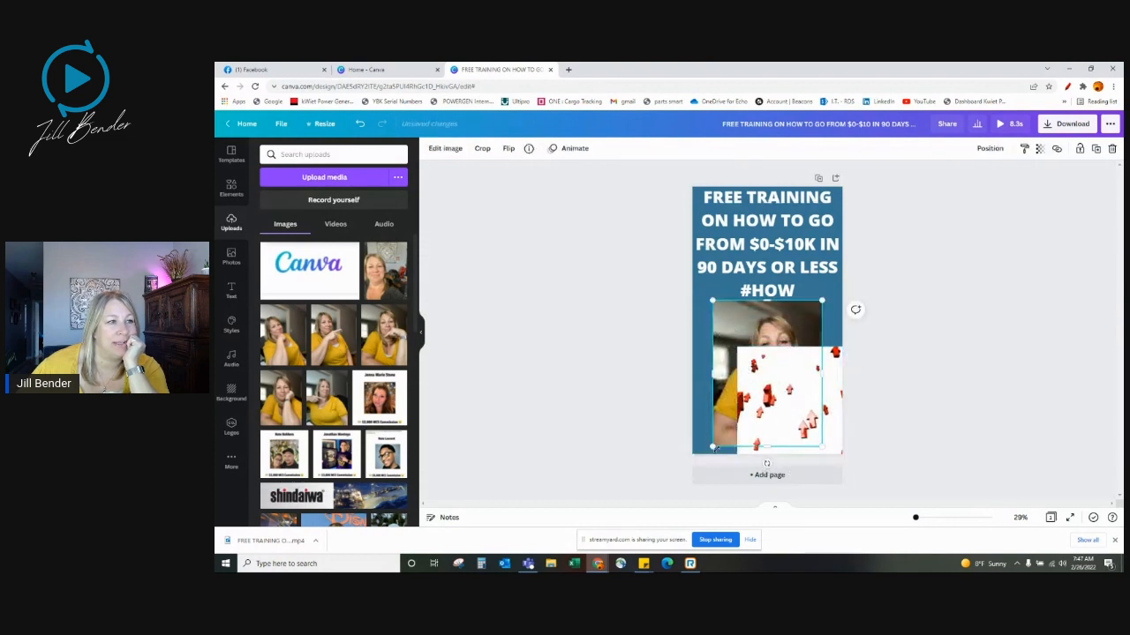
left_click_drag(714, 448, 691, 474)
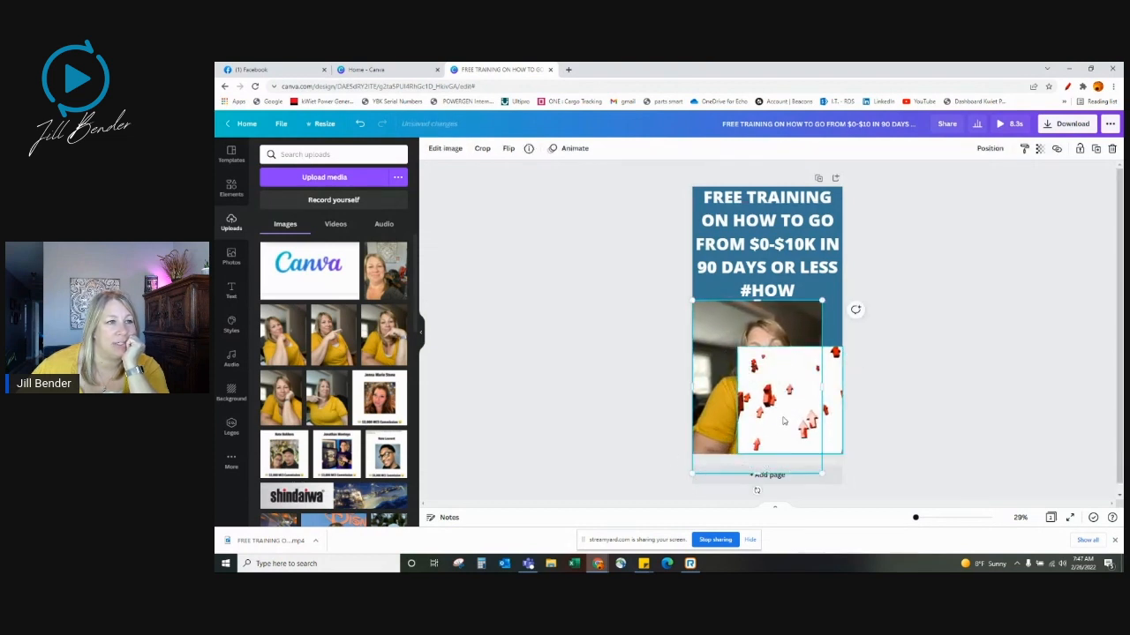
left_click(797, 358)
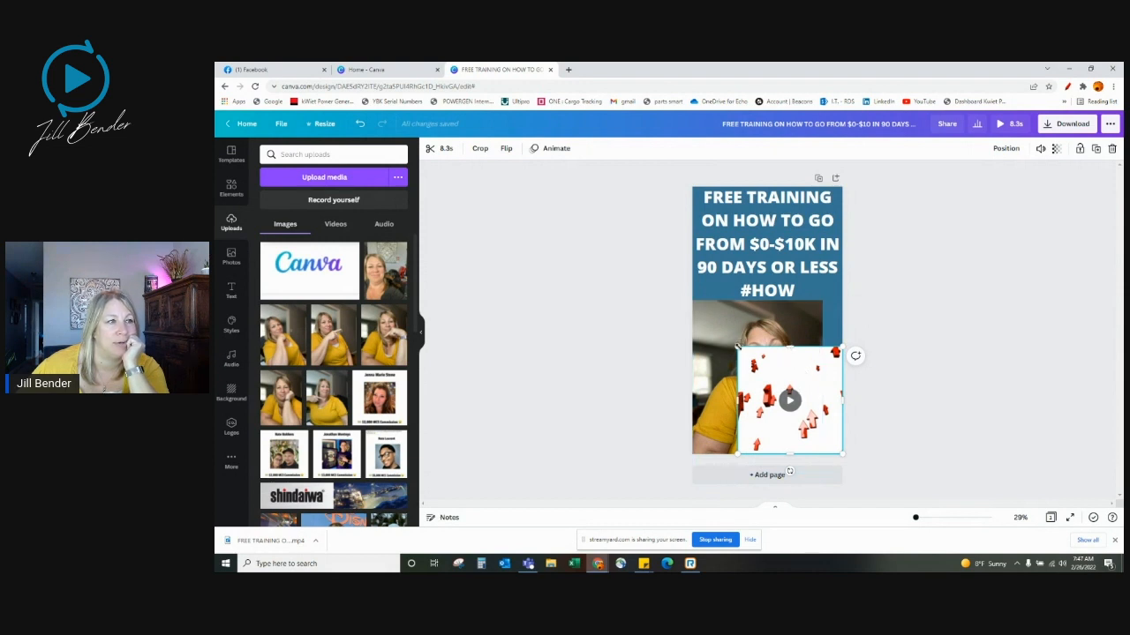
left_click_drag(737, 346, 707, 316)
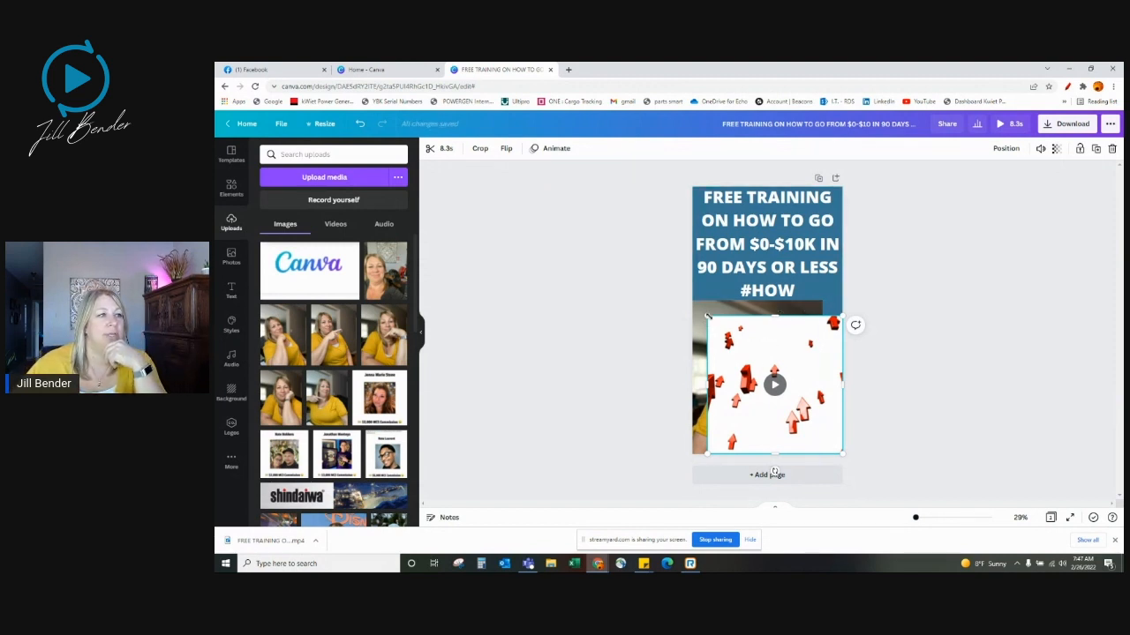
- Shrink the arrows video further toward the page's lower-right corner to expose more of the portrait photo
left_click_drag(706, 321, 738, 350)
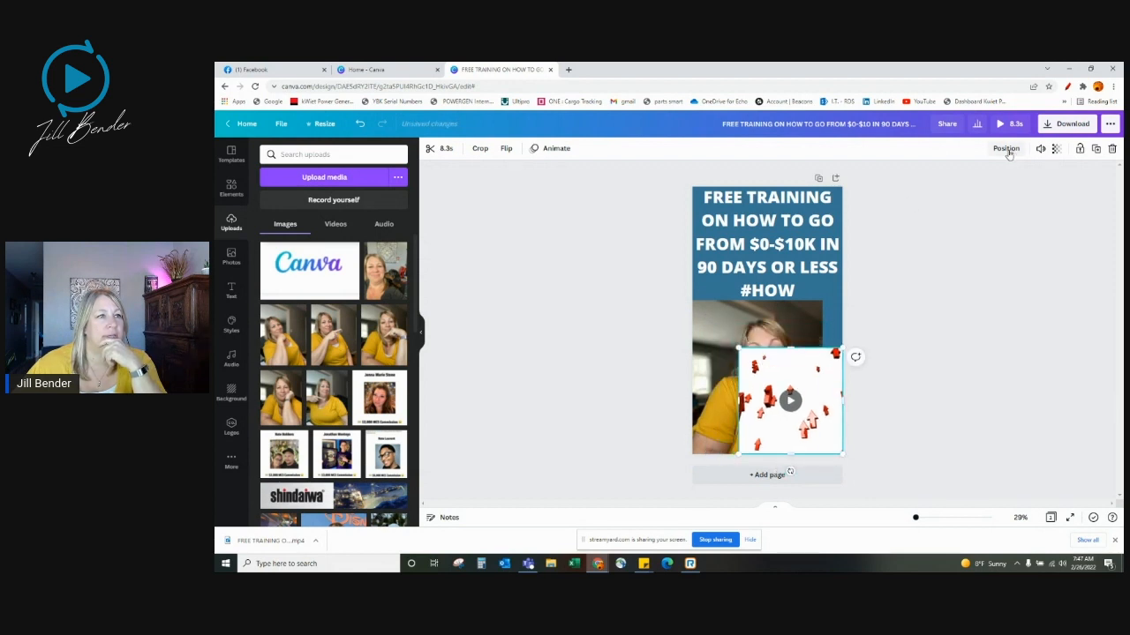
left_click(718, 321)
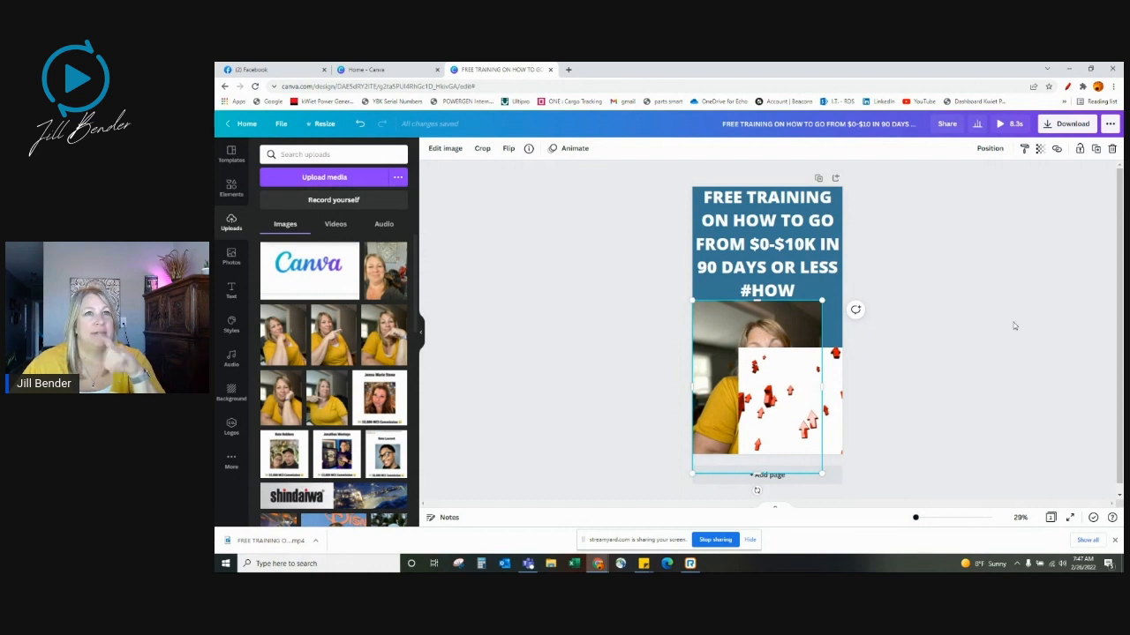
- Look up the ColorZilla extension in the browser's list of installed extensions
left_click(1082, 86)
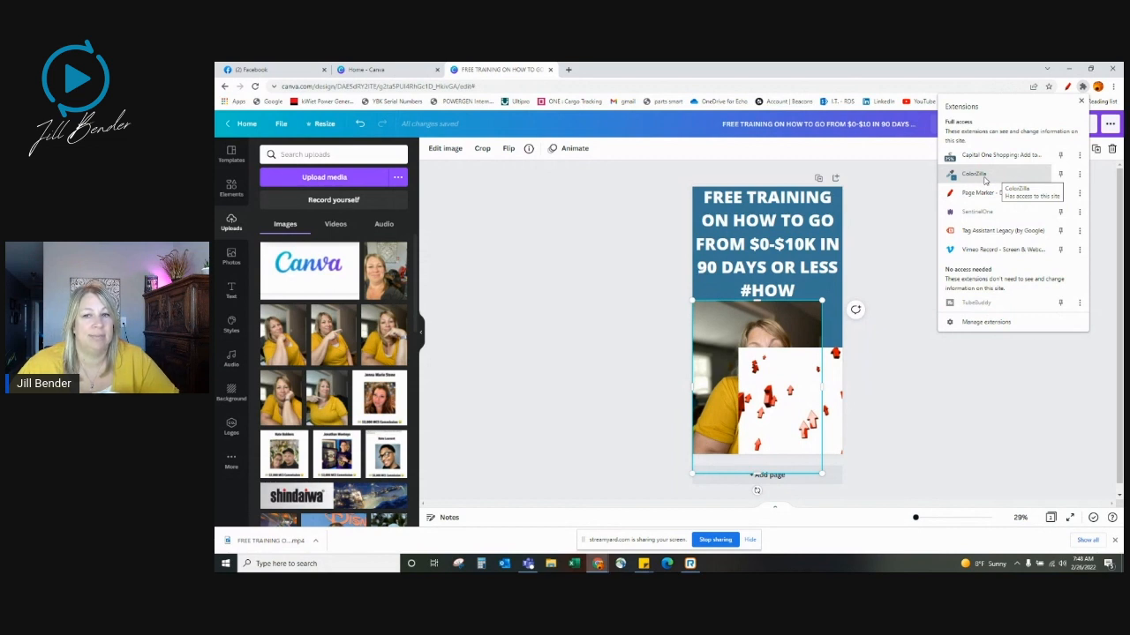
left_click(903, 256)
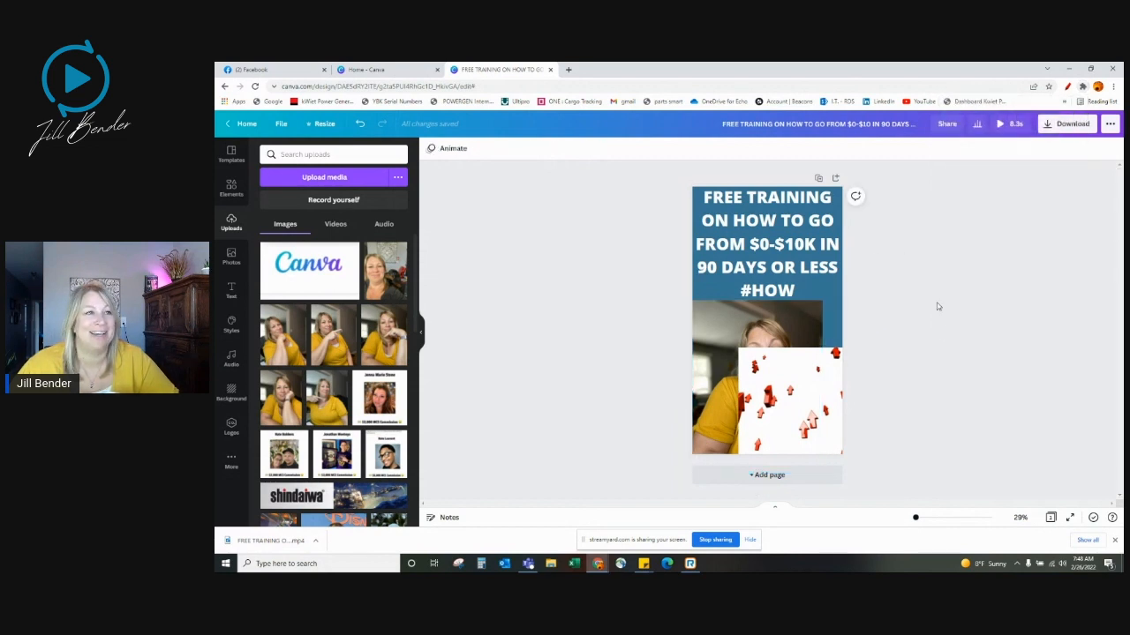
- Delete the portrait photo and enlarge the arrows video to fill the full page width below the heading
left_click(739, 321)
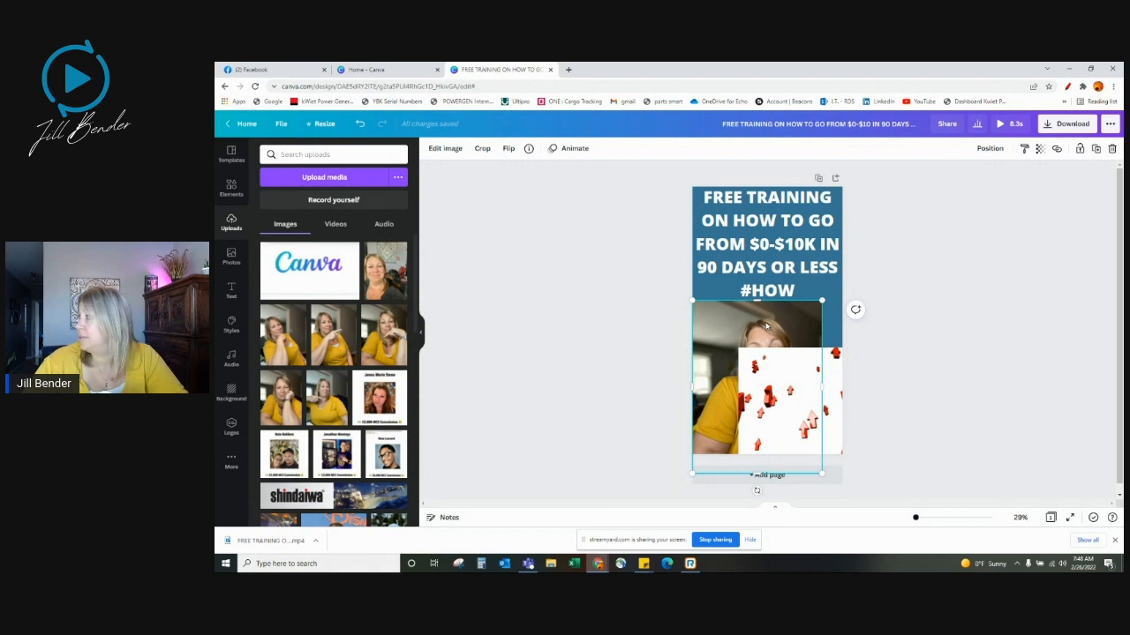
key("Delete")
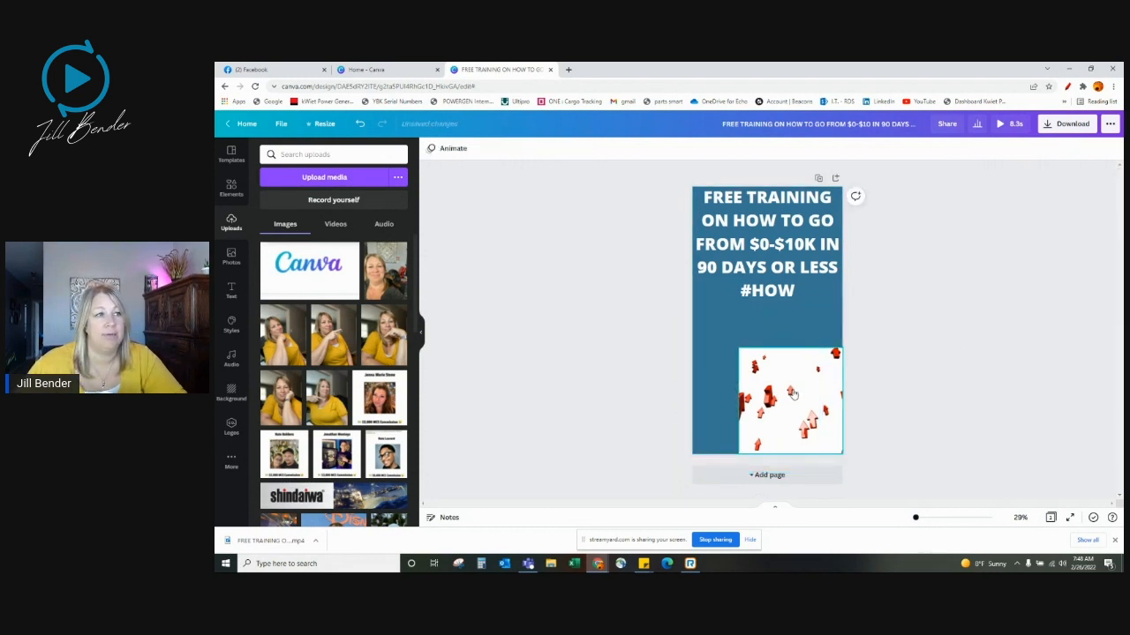
left_click(744, 351)
left_click_drag(742, 348, 697, 294)
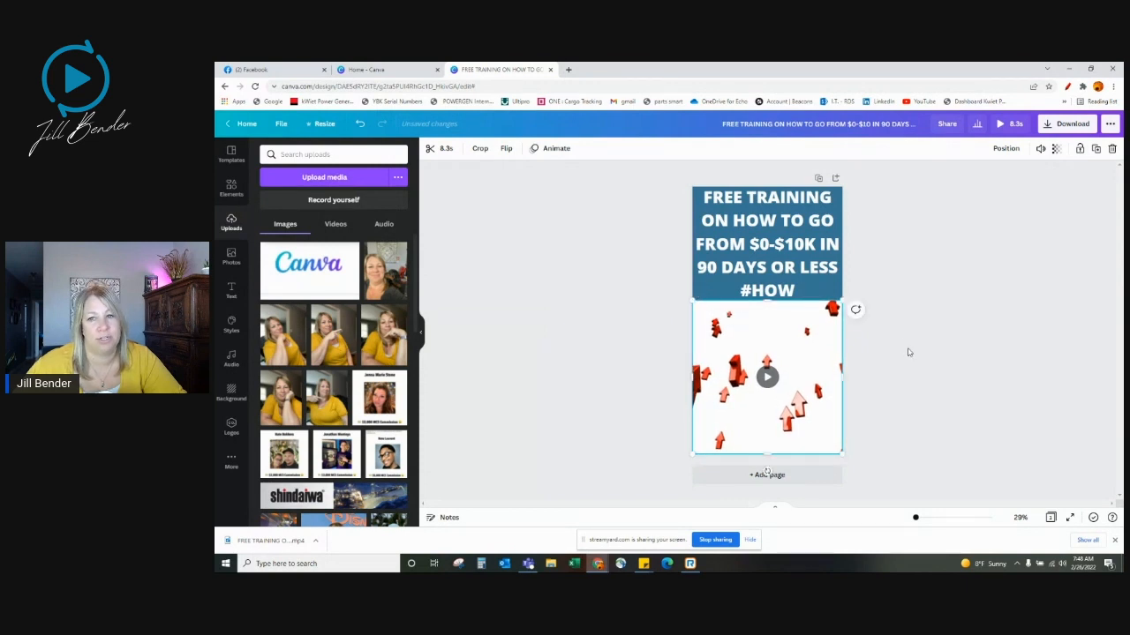
left_click(911, 355)
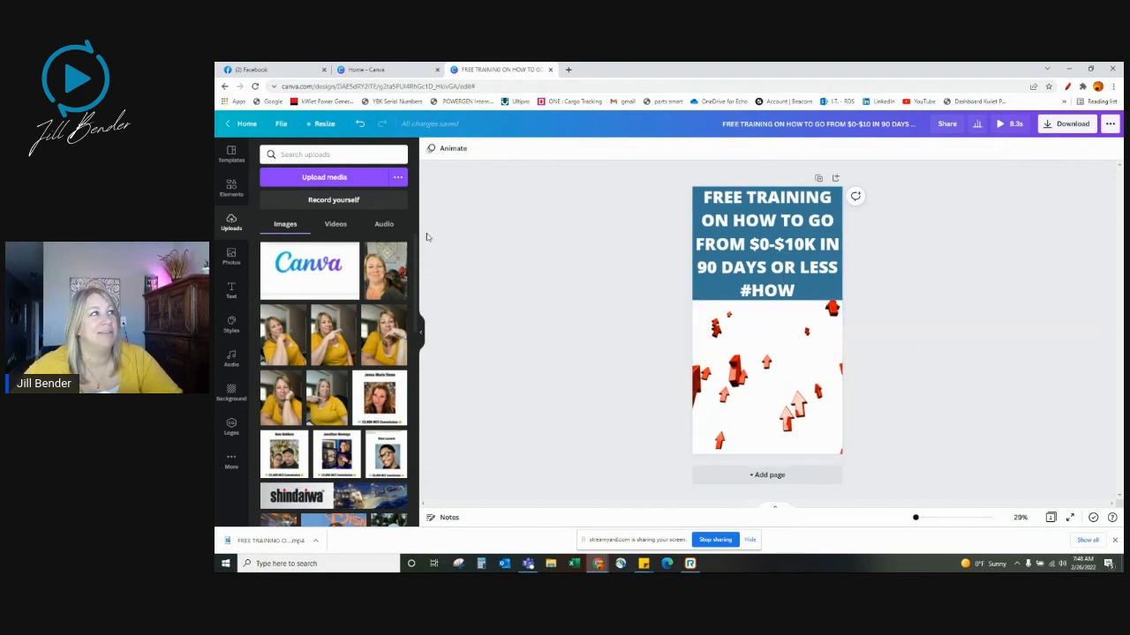
- Switch to Facebook, attach the downloaded FREE TRAINING video to the new post, and look over its preview
left_click(258, 70)
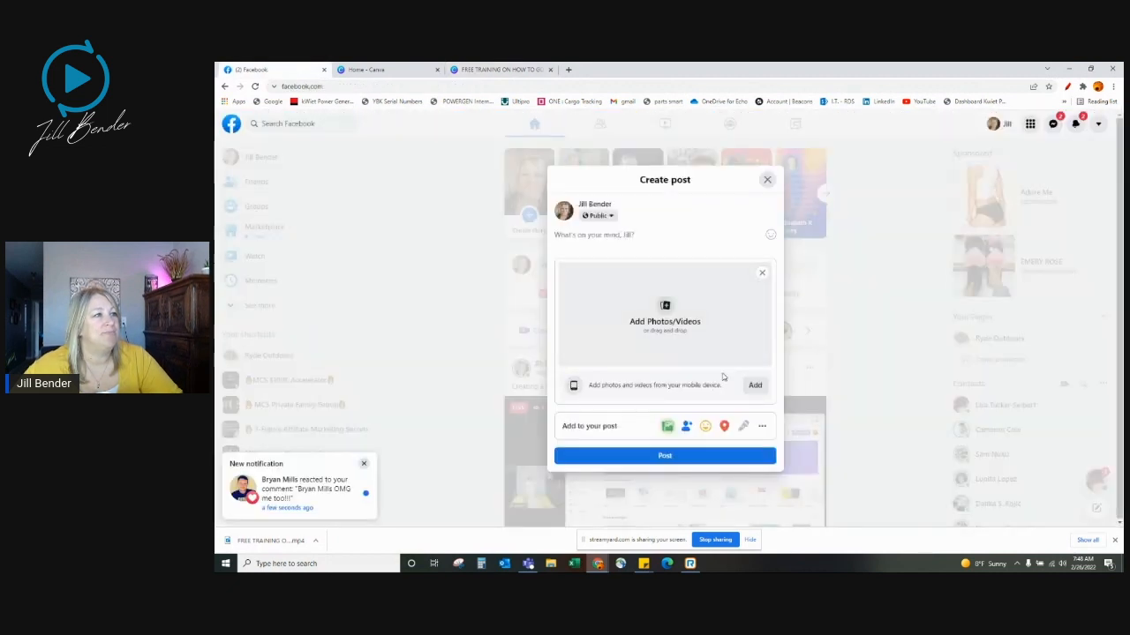
left_click(659, 322)
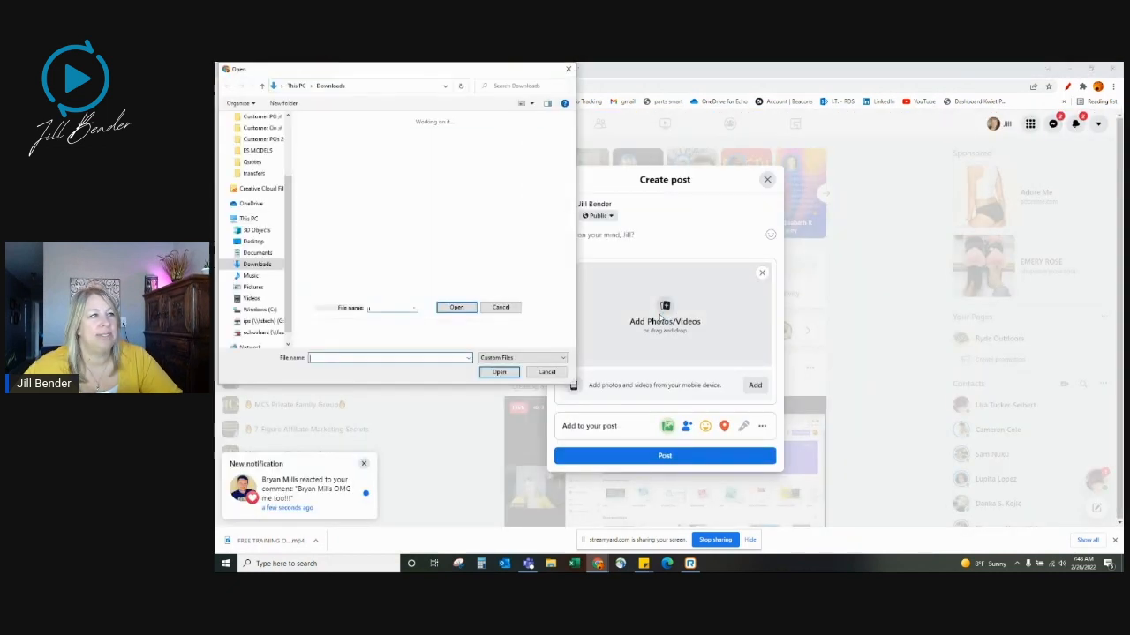
left_click(324, 164)
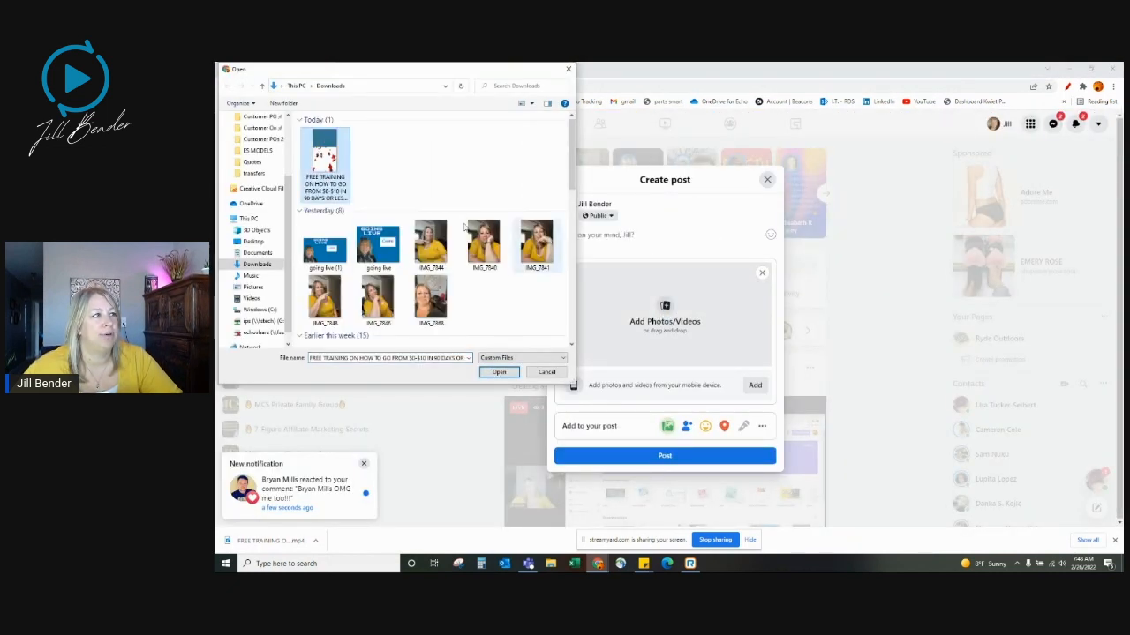
left_click(498, 371)
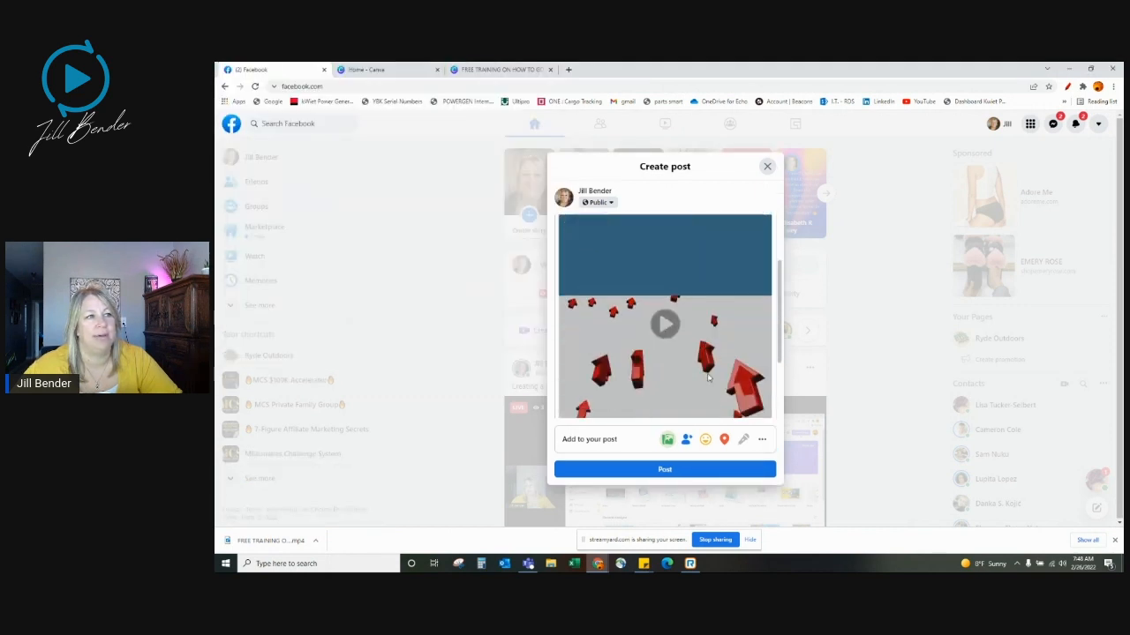
scroll(708, 378, "down", 2)
scroll(708, 378, "up", 4)
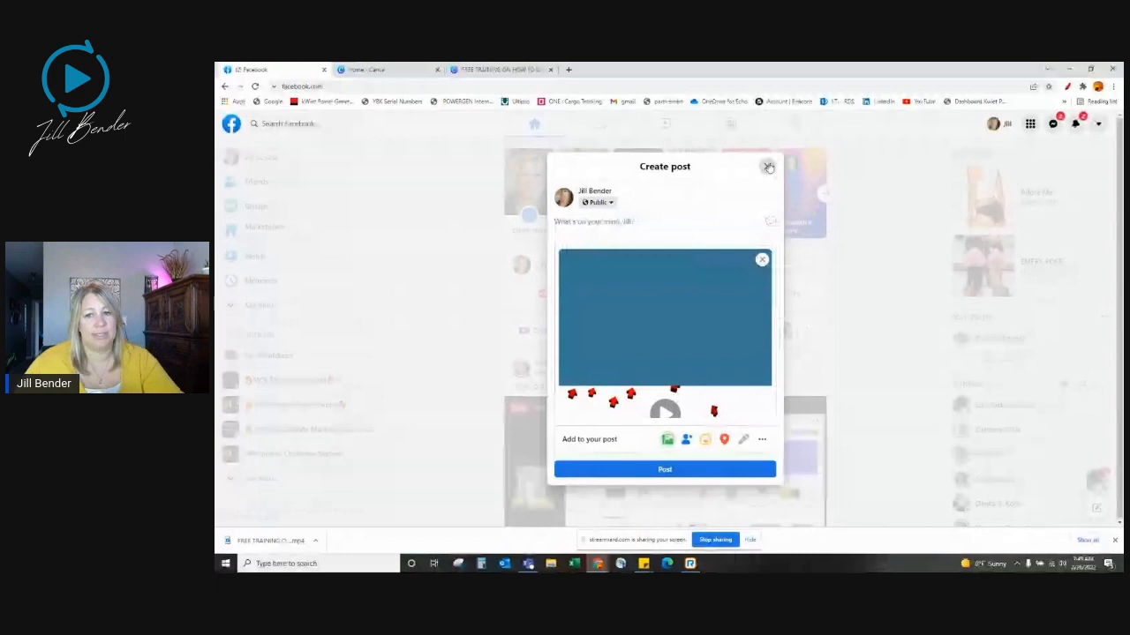
- Discard the unshared post and browse the Downloads folder for a file to use in a Facebook photo story
left_click(812, 246)
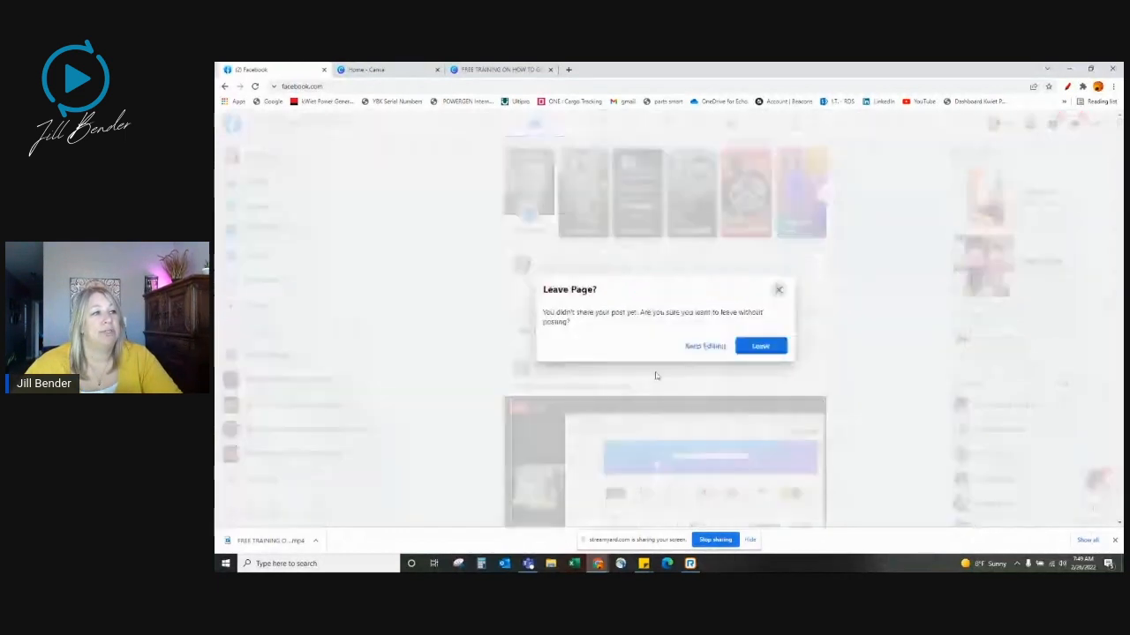
left_click(753, 348)
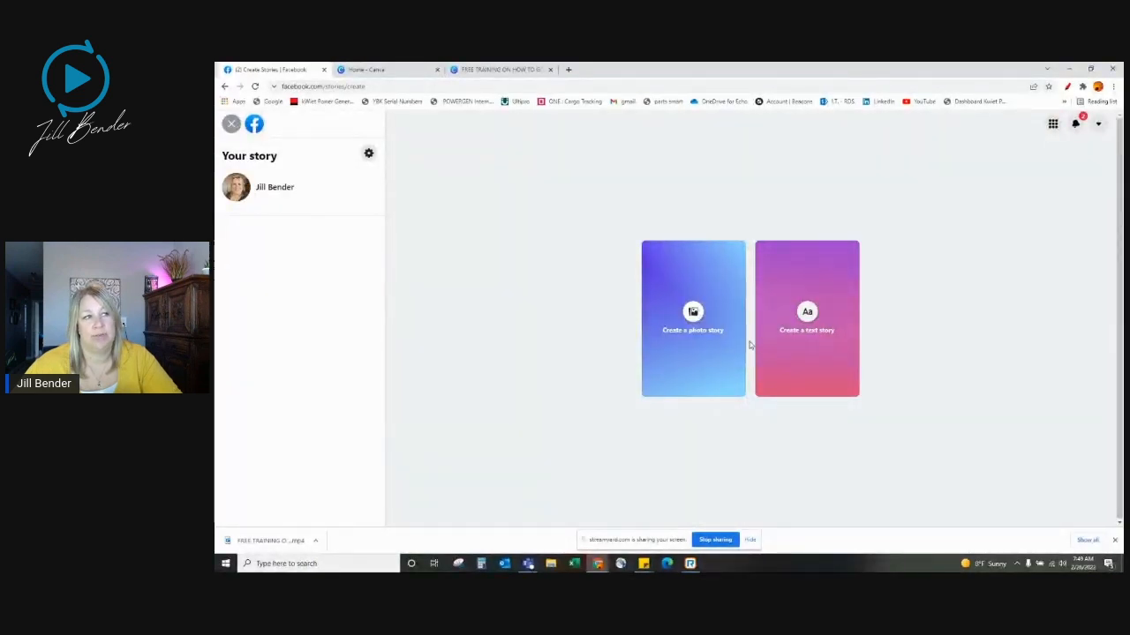
left_click(694, 318)
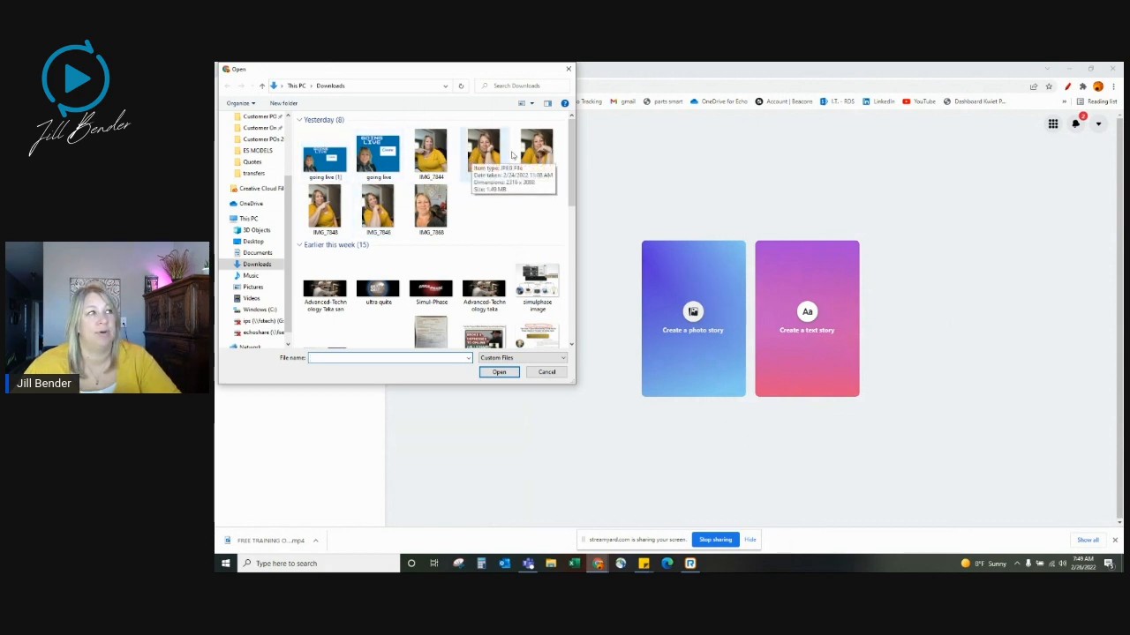
left_click(547, 371)
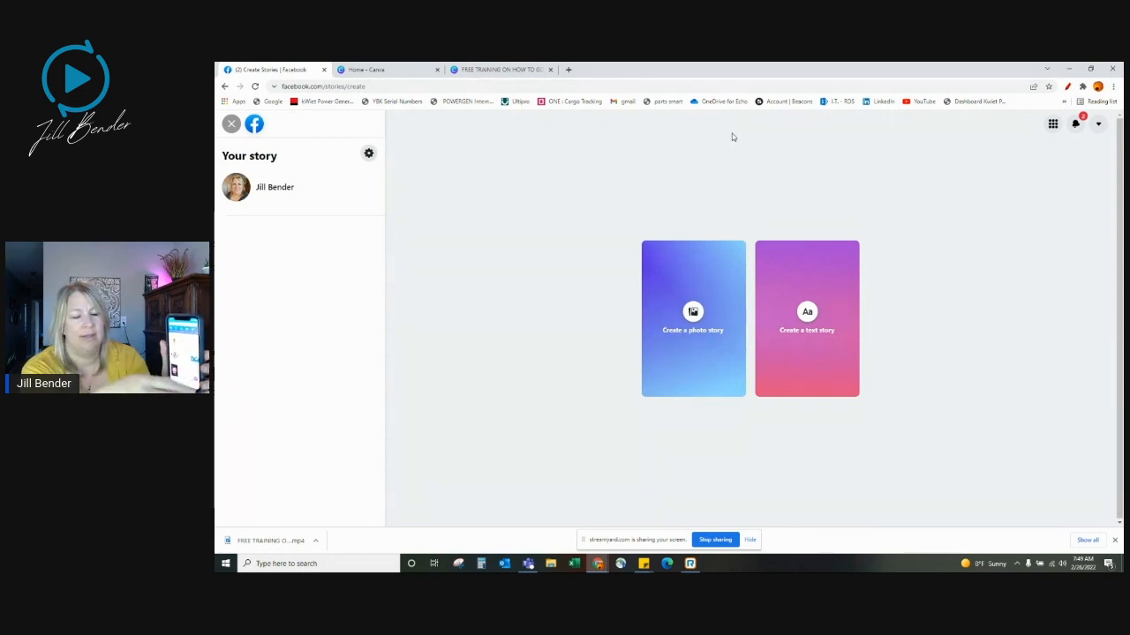
- Switch back to the Canva story design and preview the Burst text animation on the heading
left_click(501, 70)
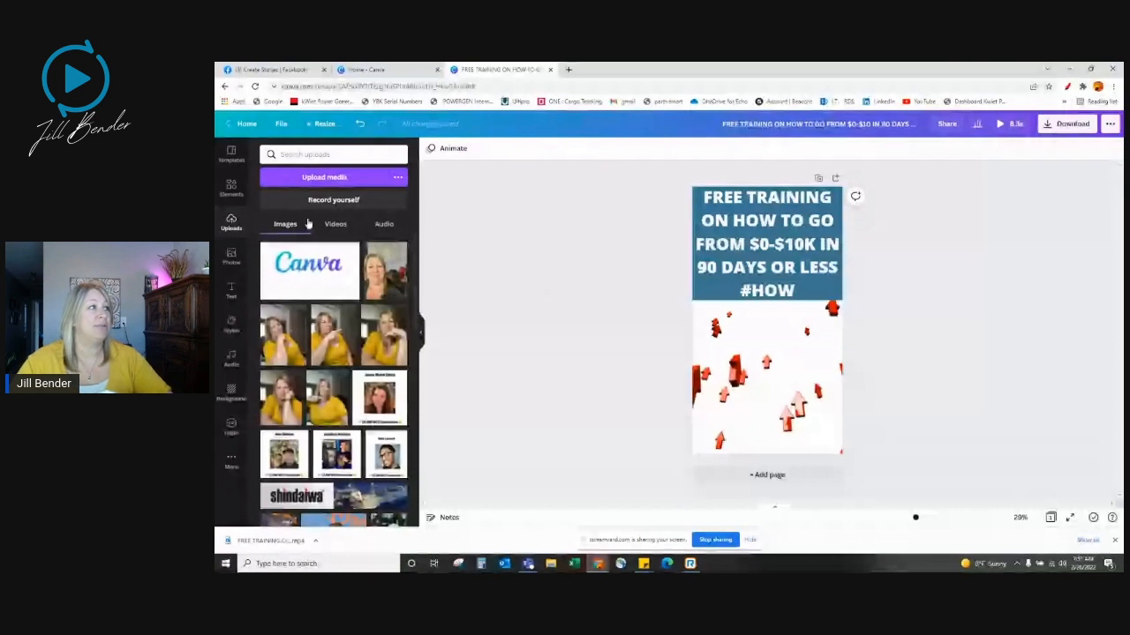
left_click(231, 189)
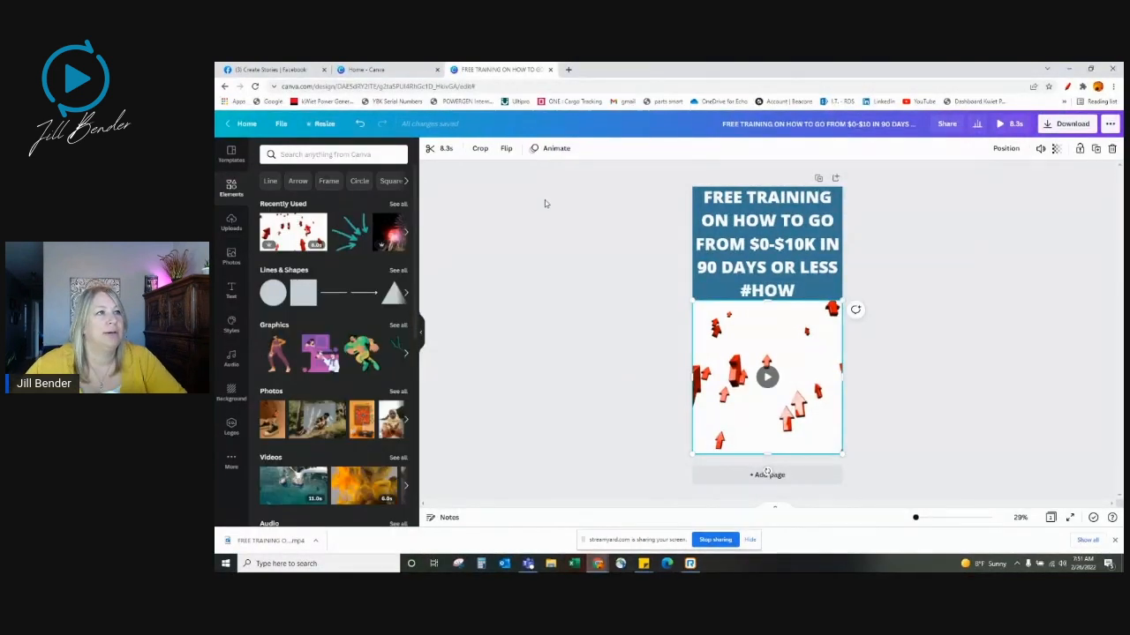
left_click(709, 232)
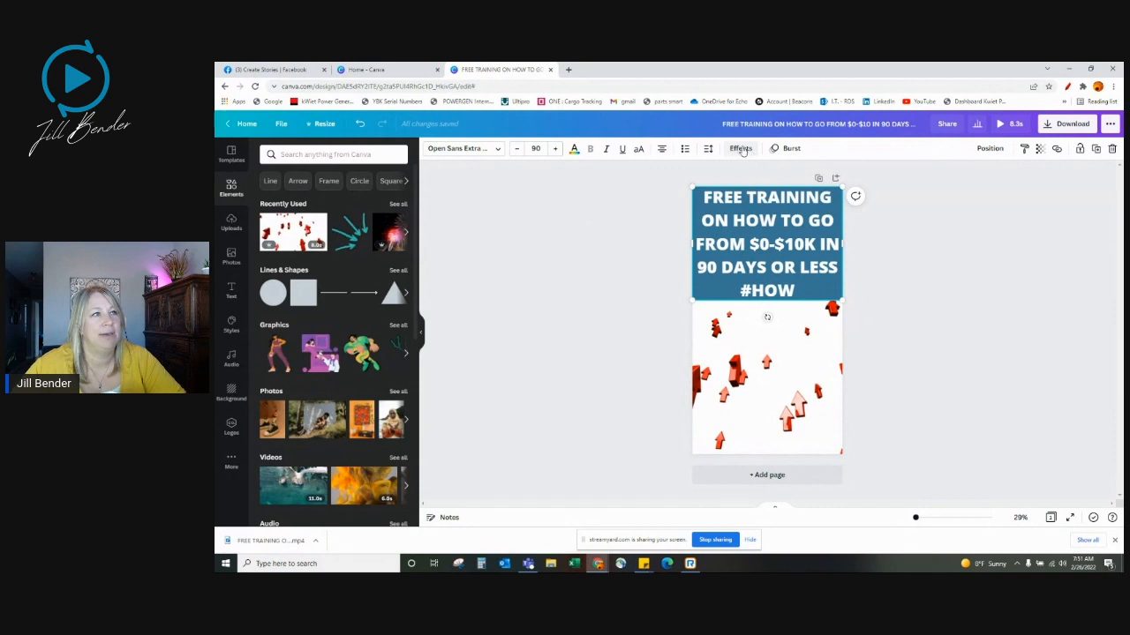
left_click(788, 149)
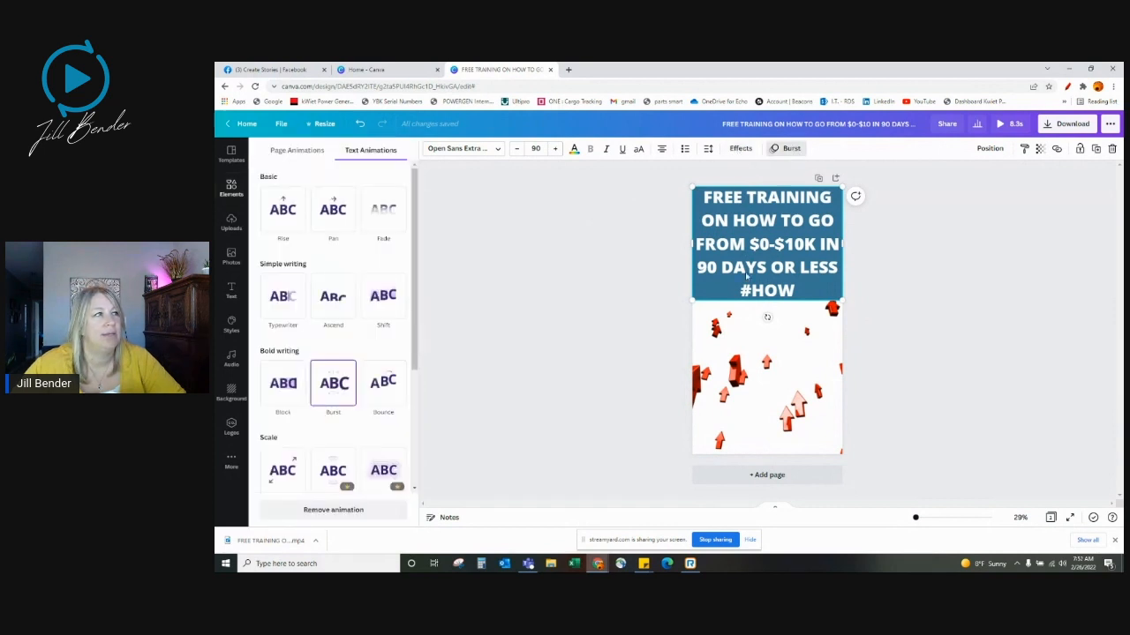
left_click(334, 387)
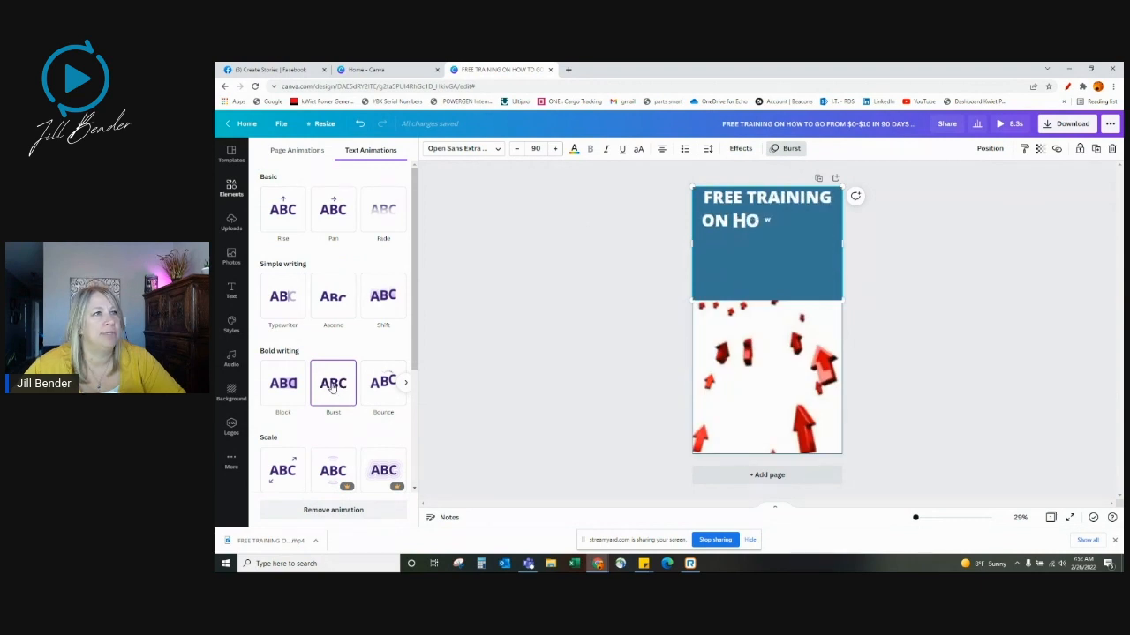
- Apply the Background text effect to the heading and try the heading over the arrows video before moving it back up
left_click(738, 149)
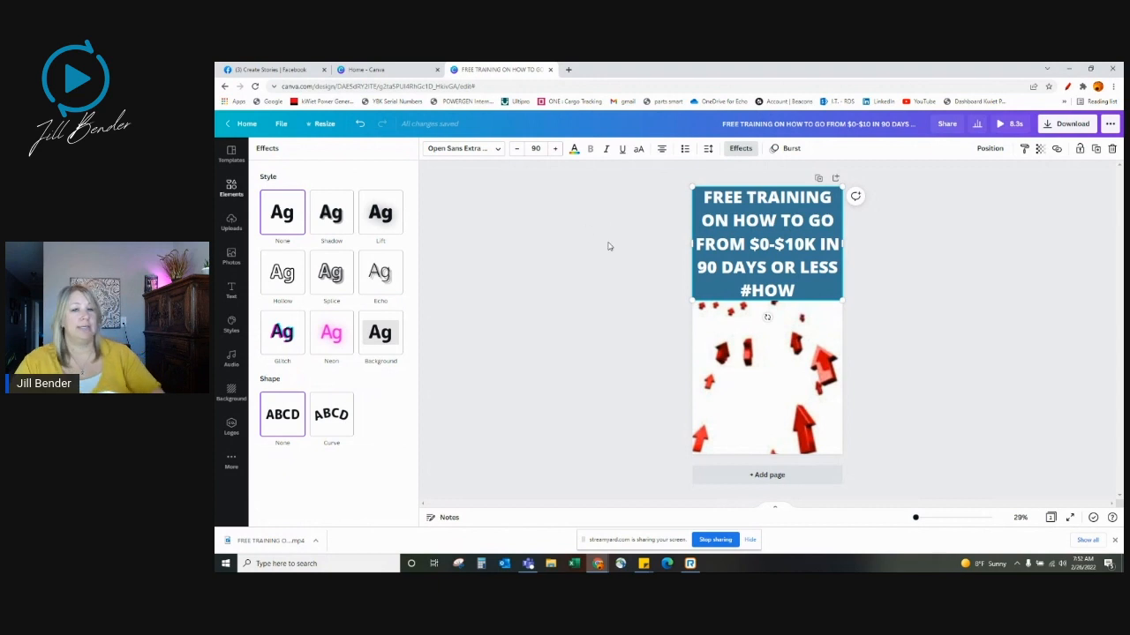
left_click(380, 333)
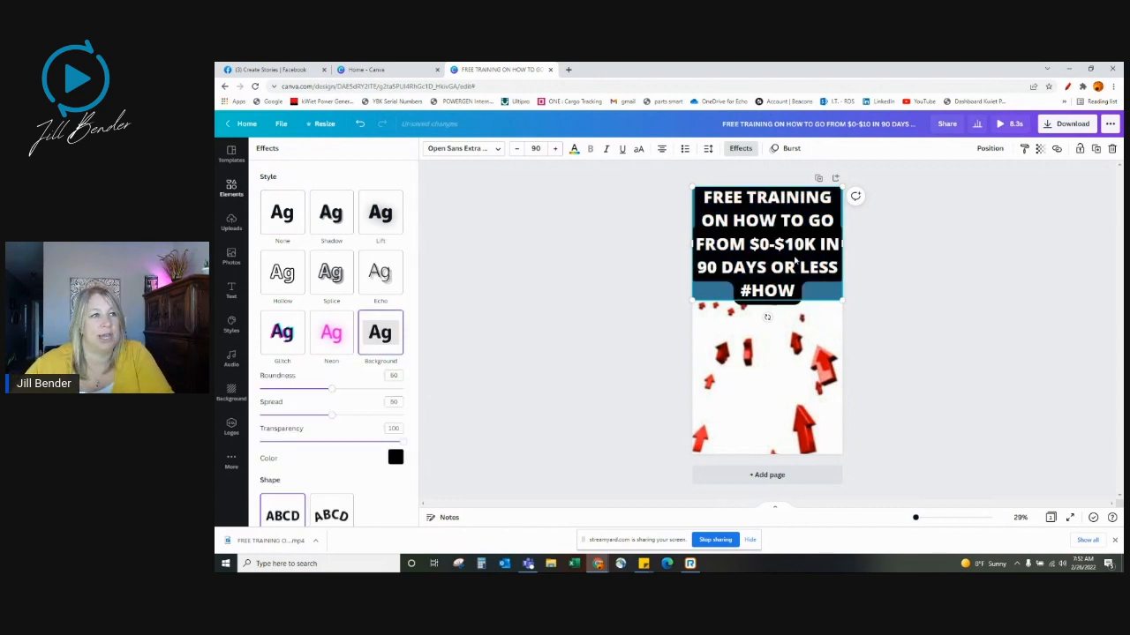
left_click_drag(777, 244, 779, 360)
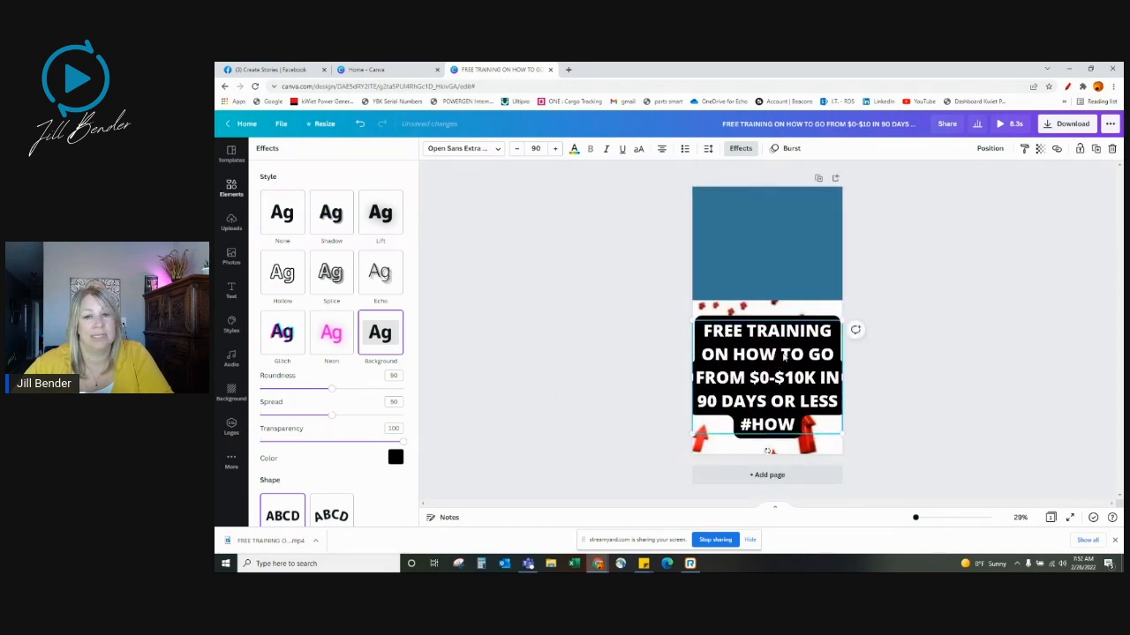
left_click_drag(784, 356, 783, 224)
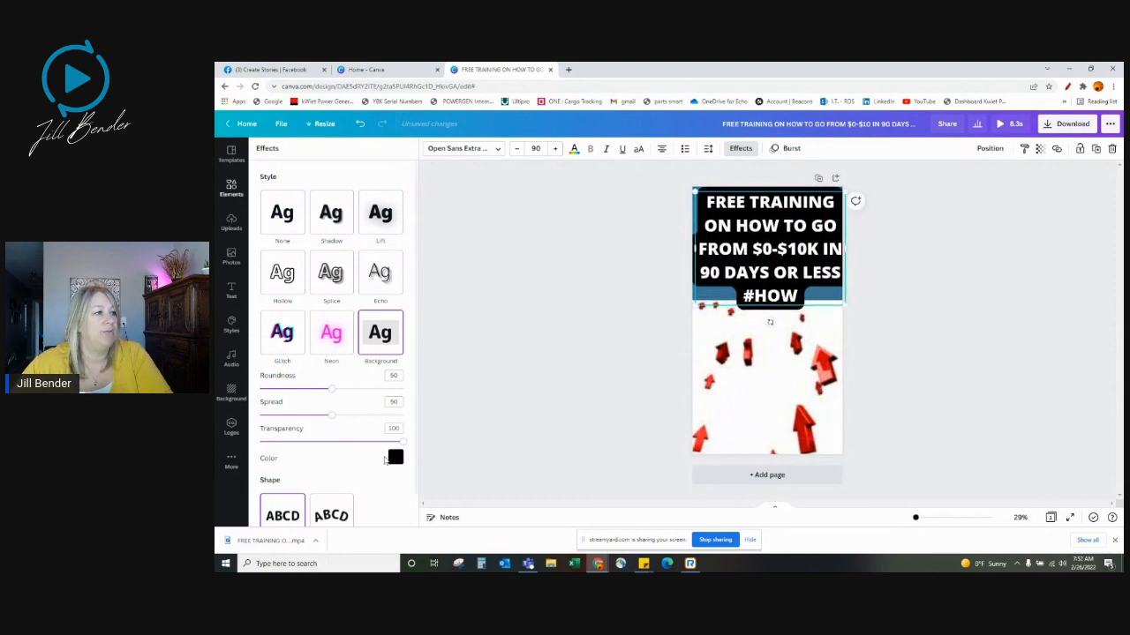
- Set the heading's background effect to transparency 33 and spread 49, keeping the black color
left_click(396, 458)
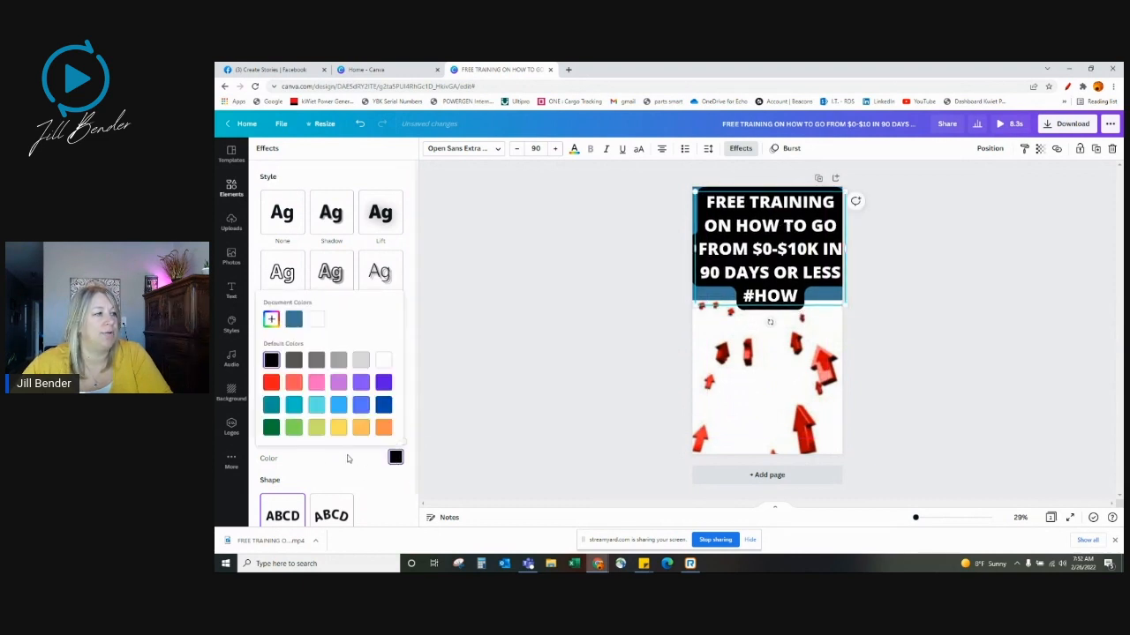
left_click(364, 465)
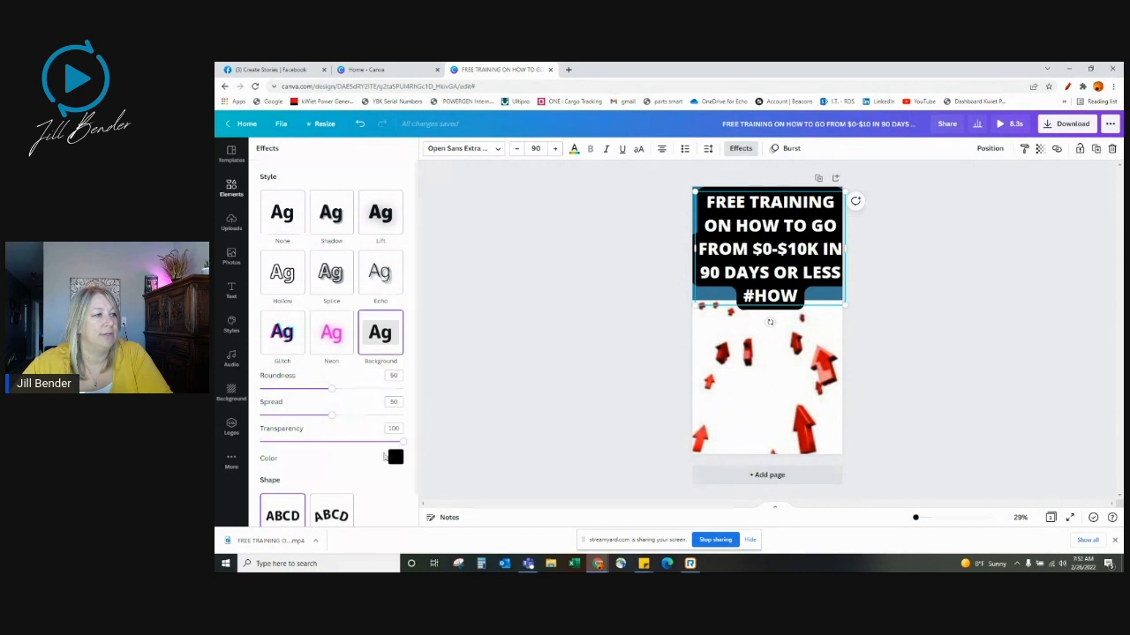
left_click_drag(399, 443, 307, 442)
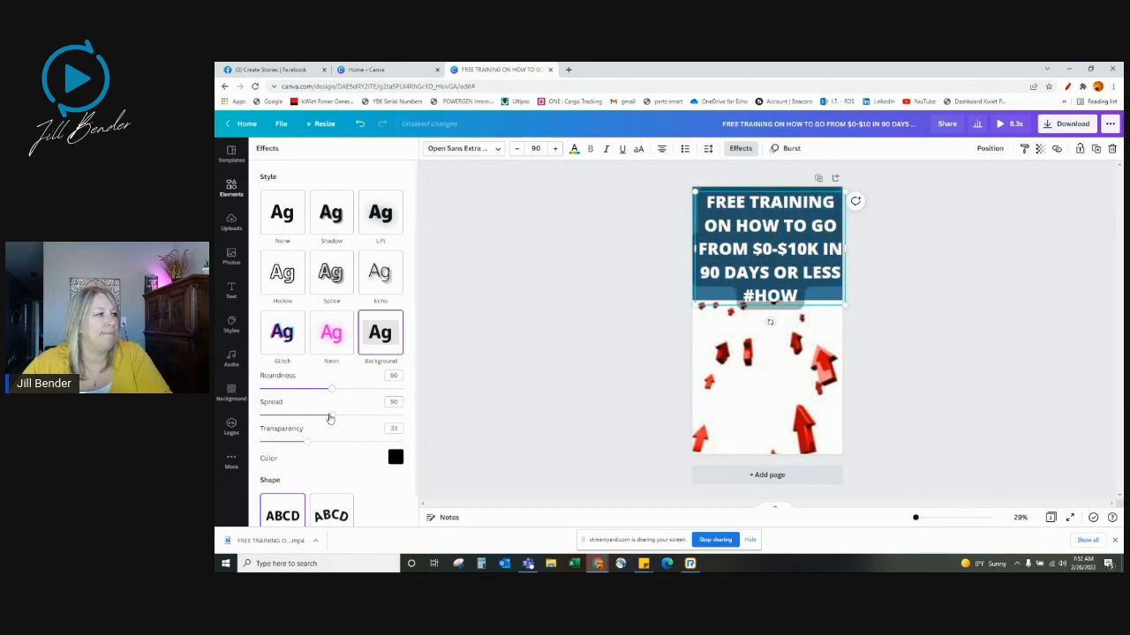
mouse_move(331, 419)
left_mouse_down()
mouse_move(303, 416)
mouse_move(329, 415)
left_mouse_up()
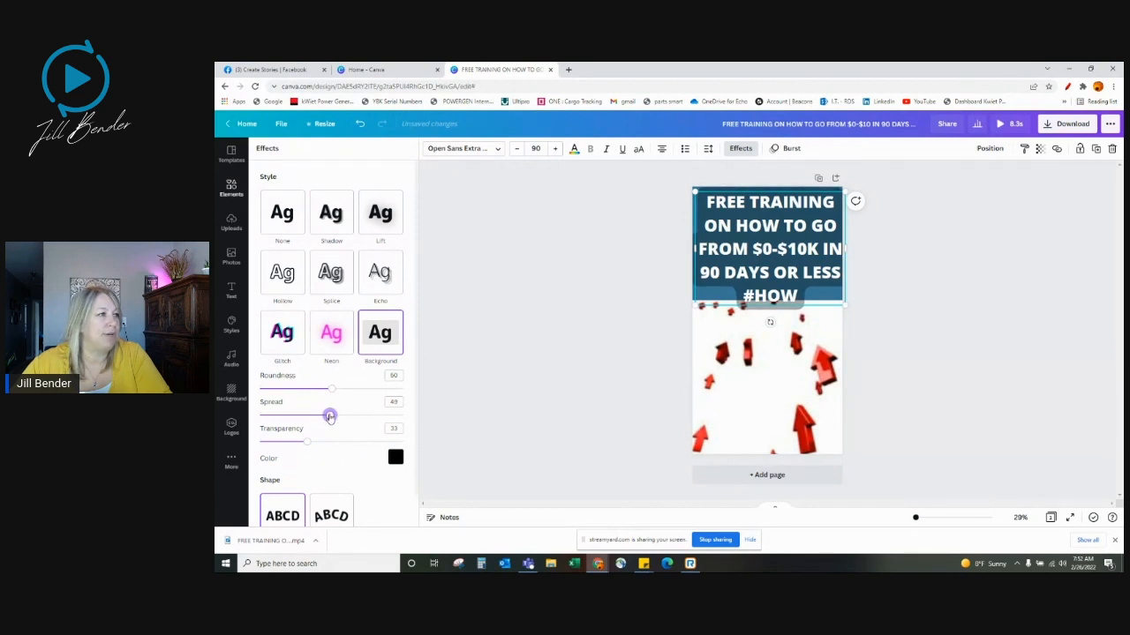
- Try the Shadow and Lift text effects on the heading
left_click(331, 220)
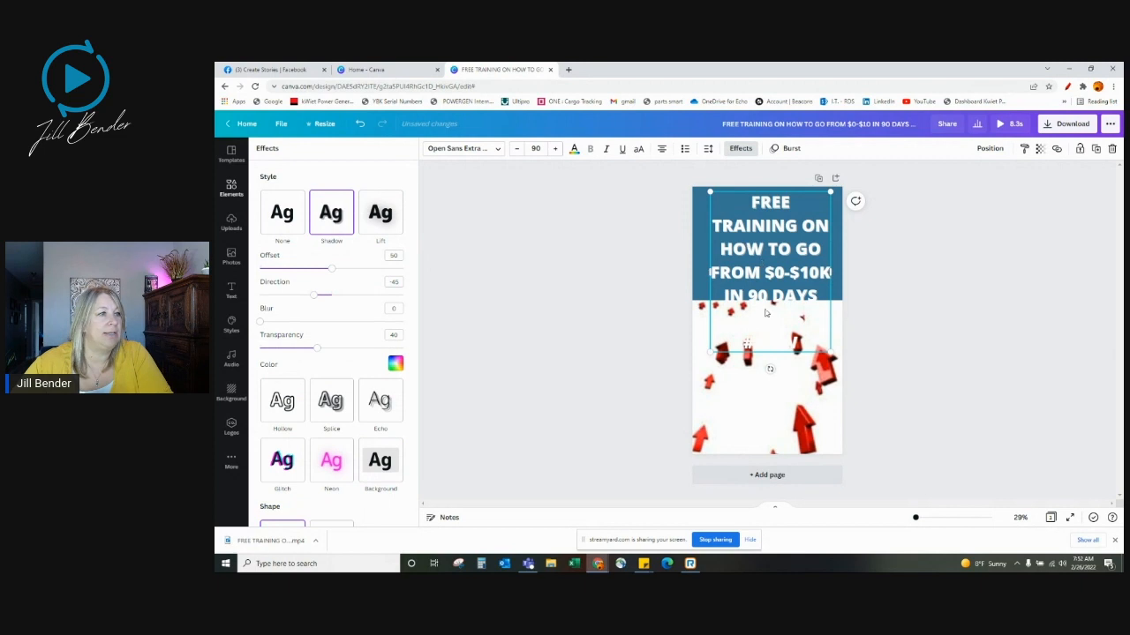
left_click(380, 215)
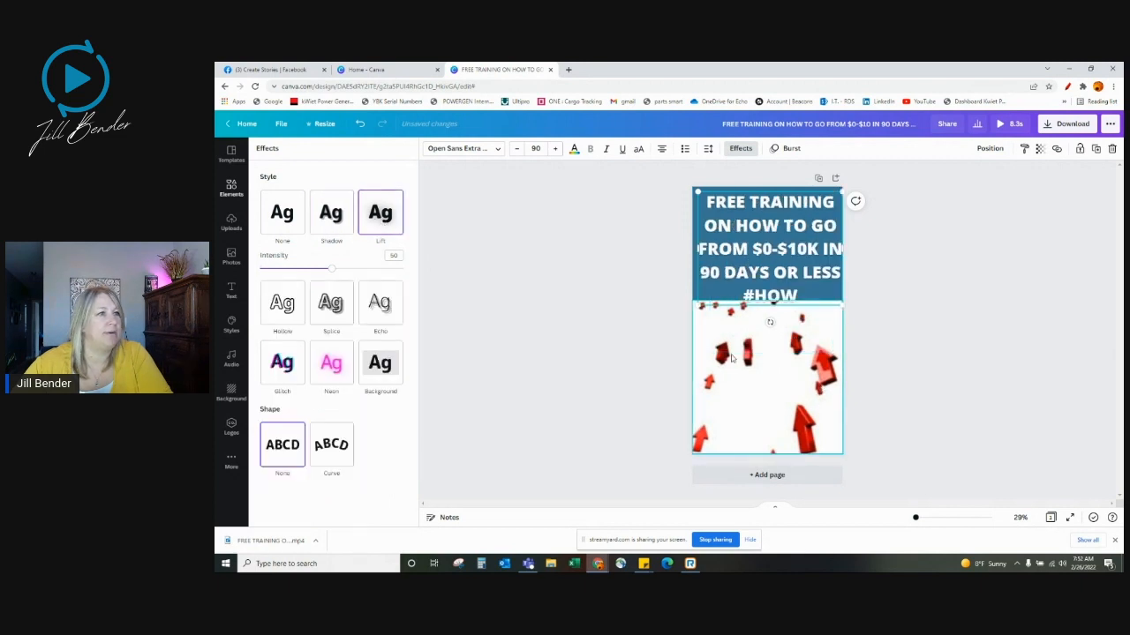
- Realign the heading to span the page width at the page's upper edge and apply the Splice text effect
left_click_drag(770, 254, 761, 253)
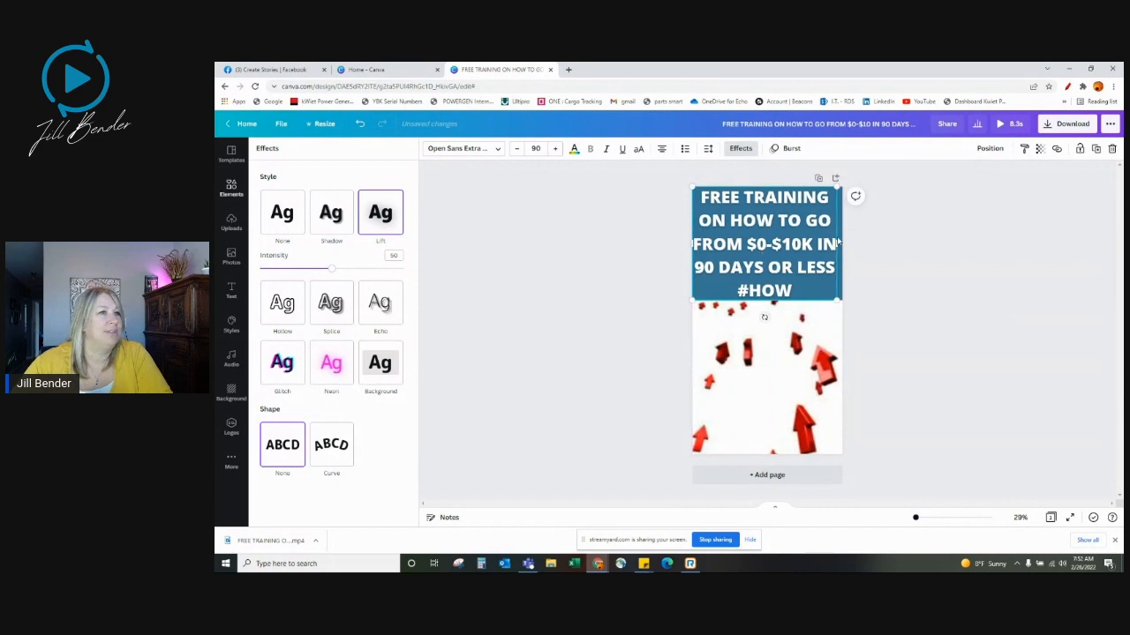
left_click_drag(835, 243, 842, 244)
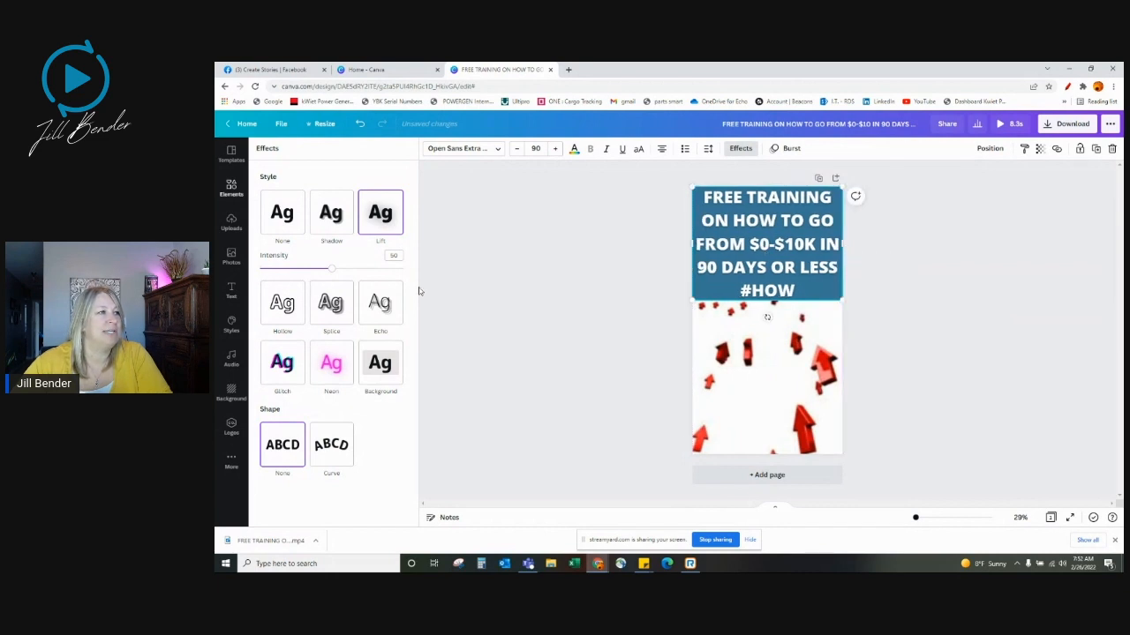
left_click(316, 316)
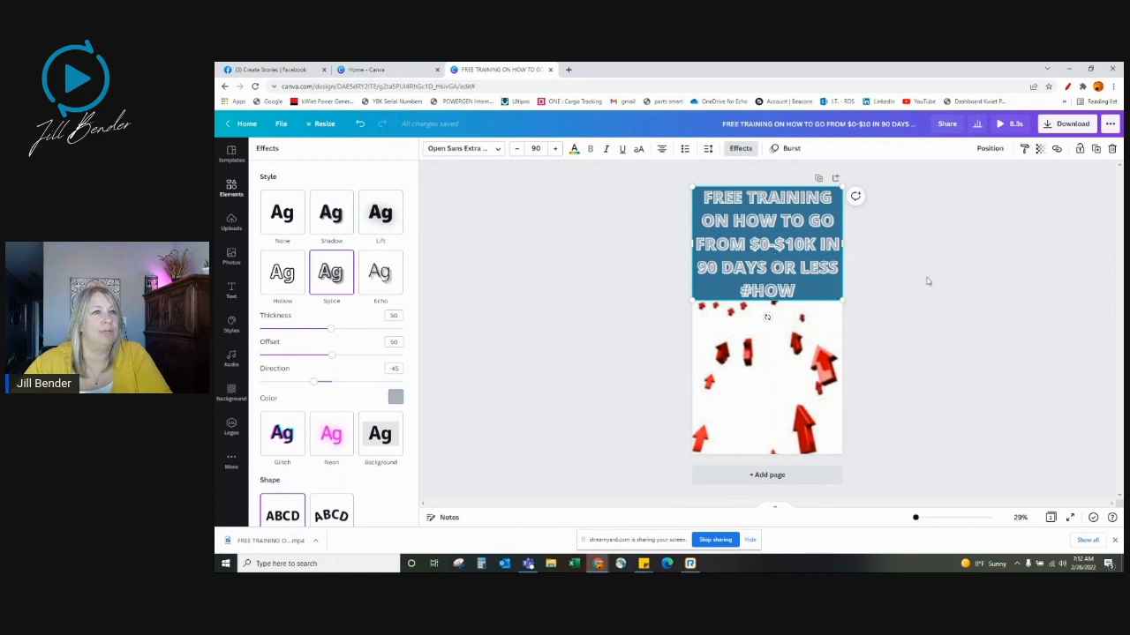
- Try moving the heading lower so it overlaps the arrows video, and undo the move
left_click(748, 321)
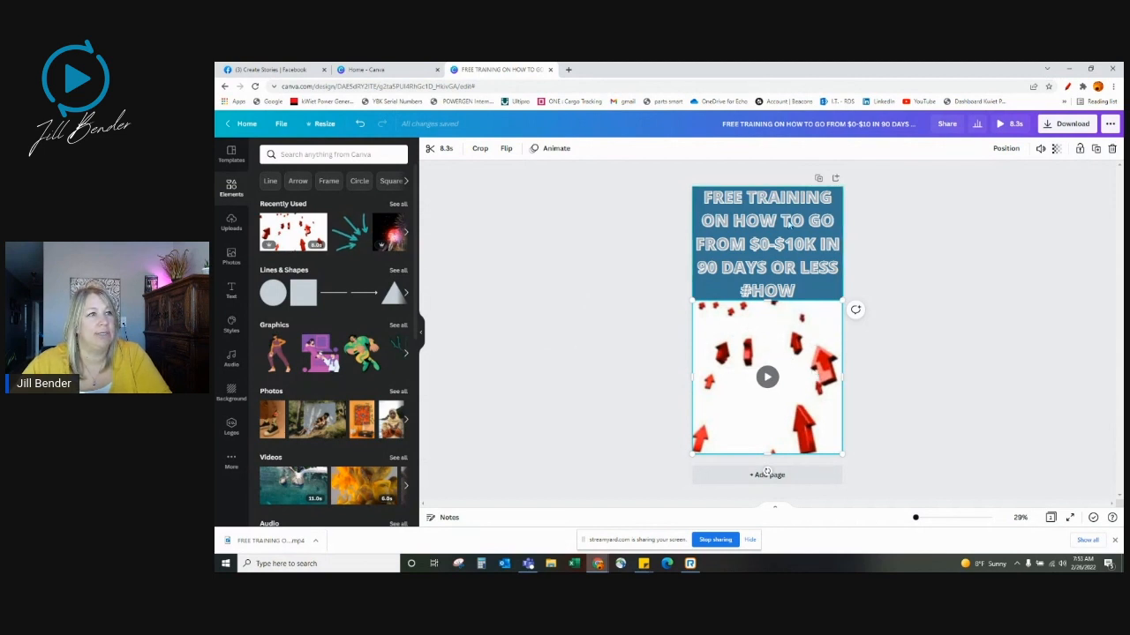
left_click(748, 231)
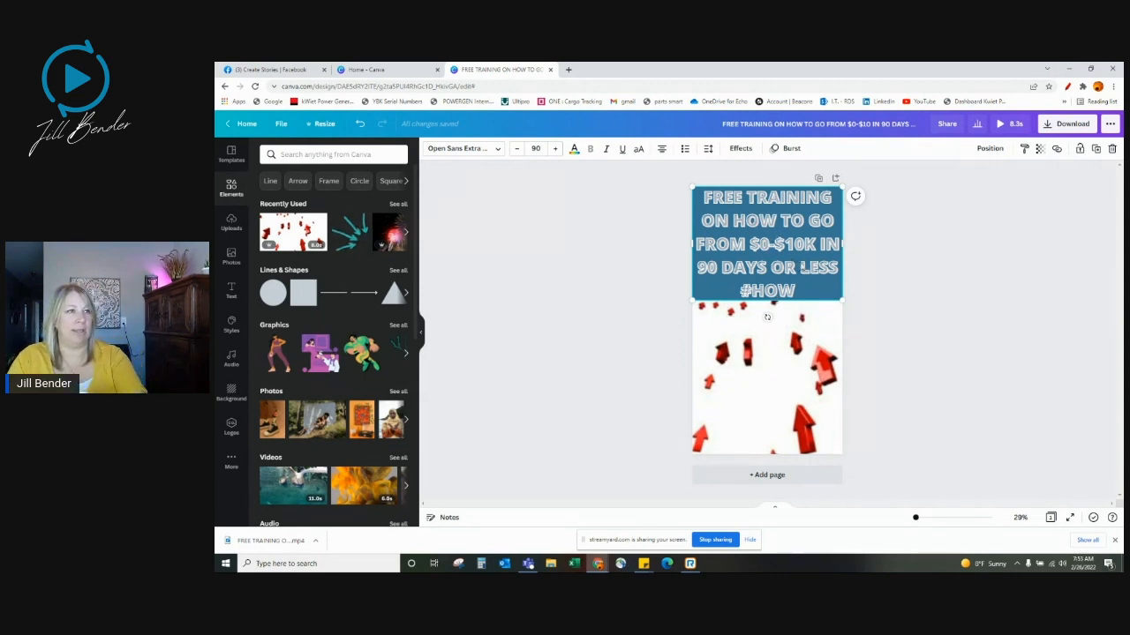
left_click_drag(800, 246, 797, 291)
left_click(757, 207)
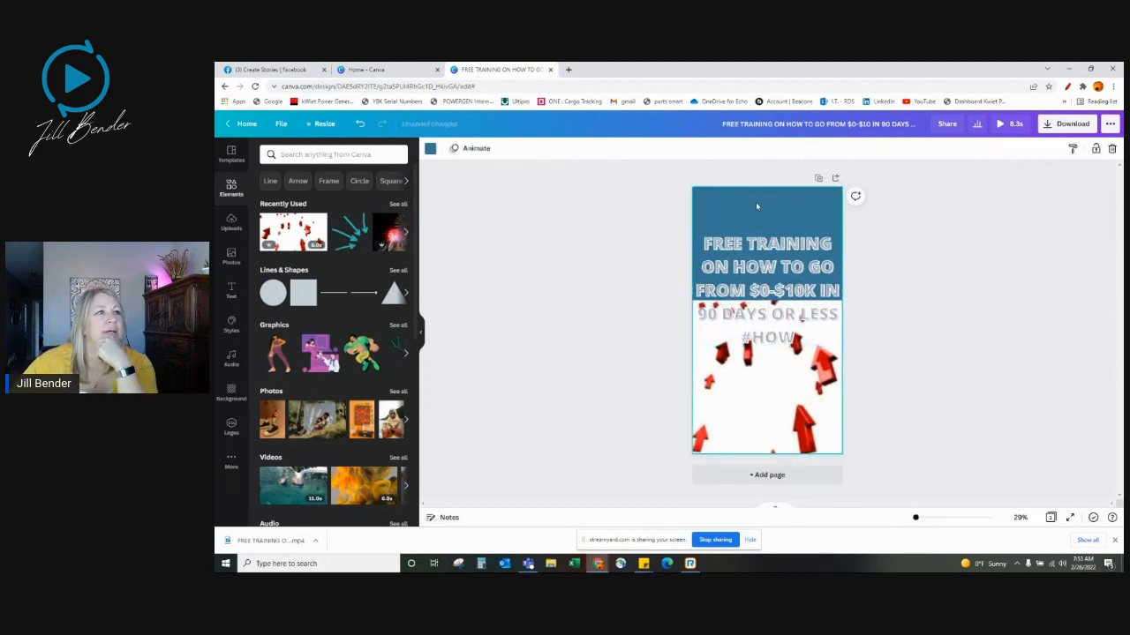
key("ctrl+z")
key("ctrl+z")
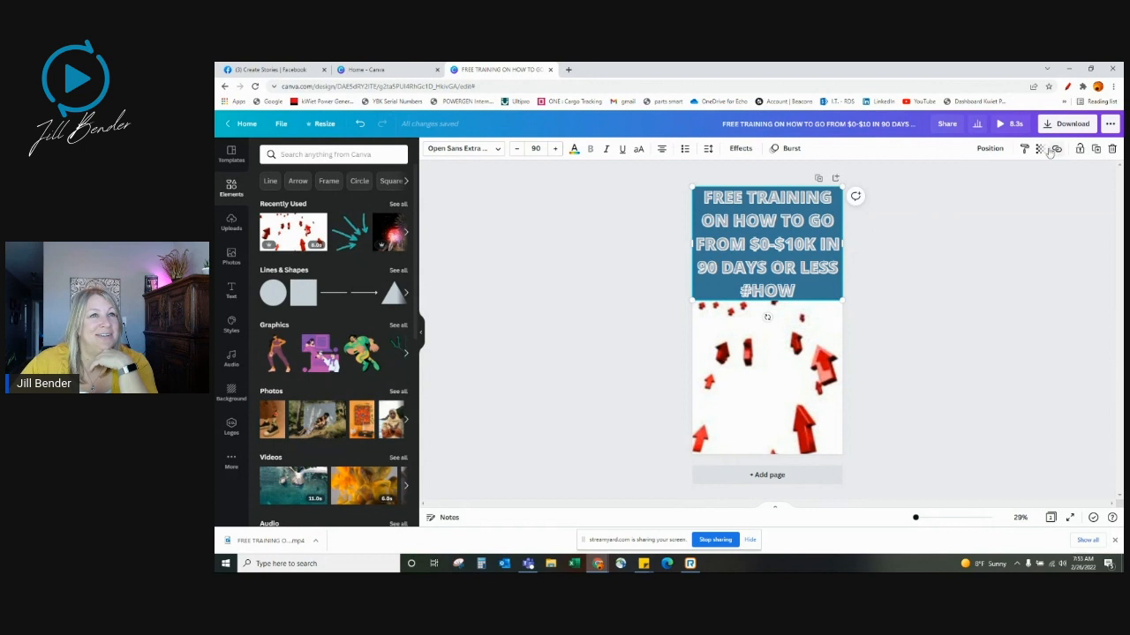
- Set the heading's text color to green #21E609 and remove its text effect
left_click(574, 148)
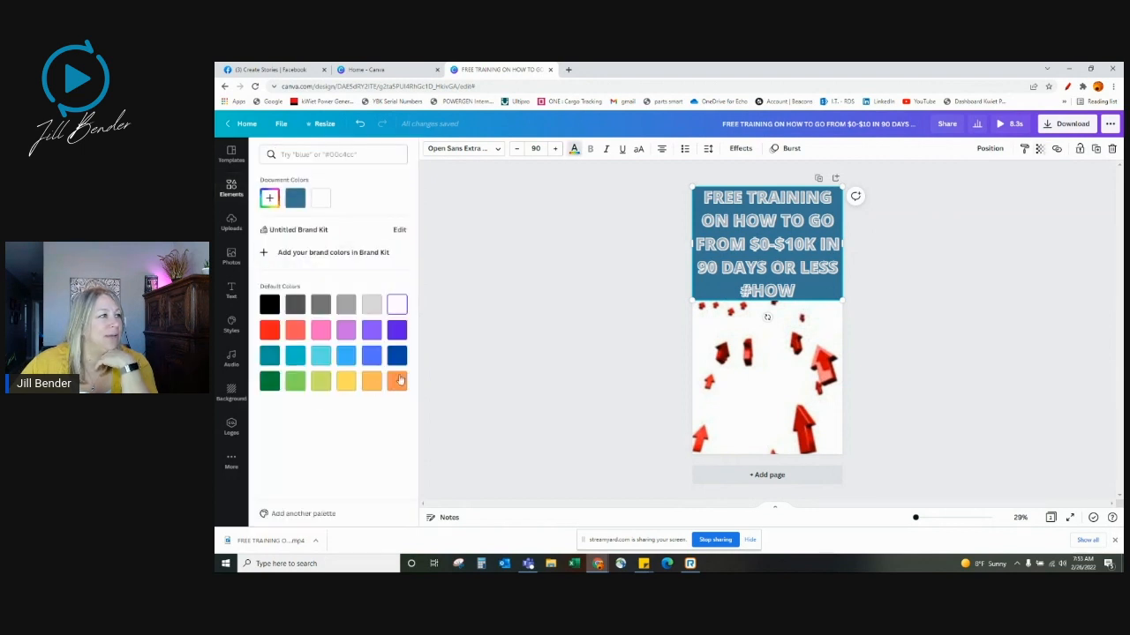
left_click(269, 197)
left_click(309, 279)
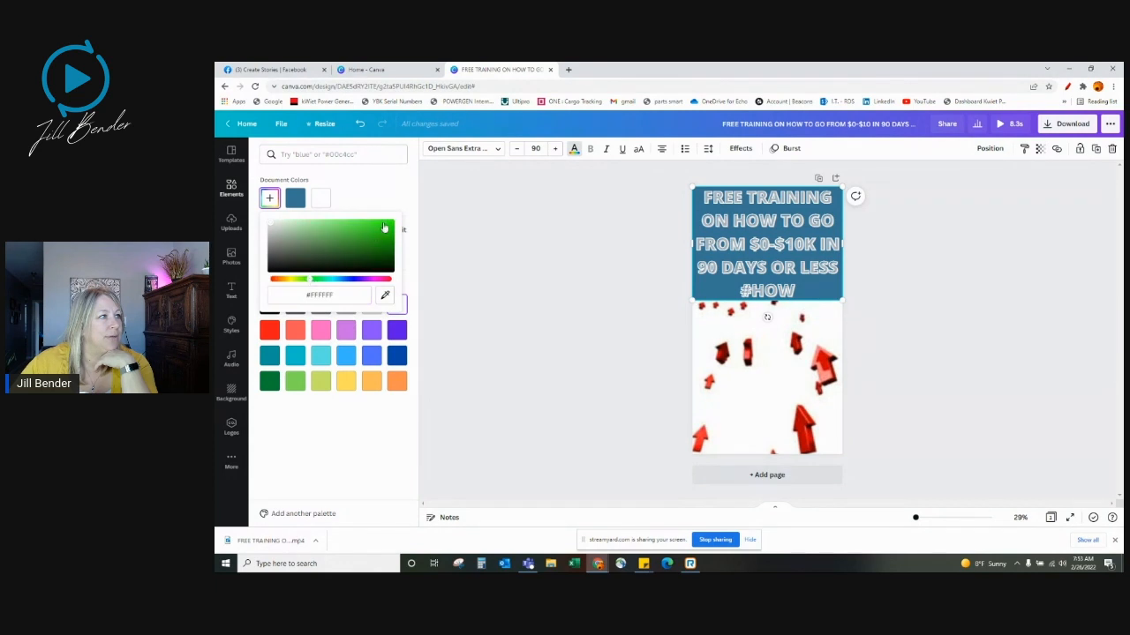
left_click(389, 226)
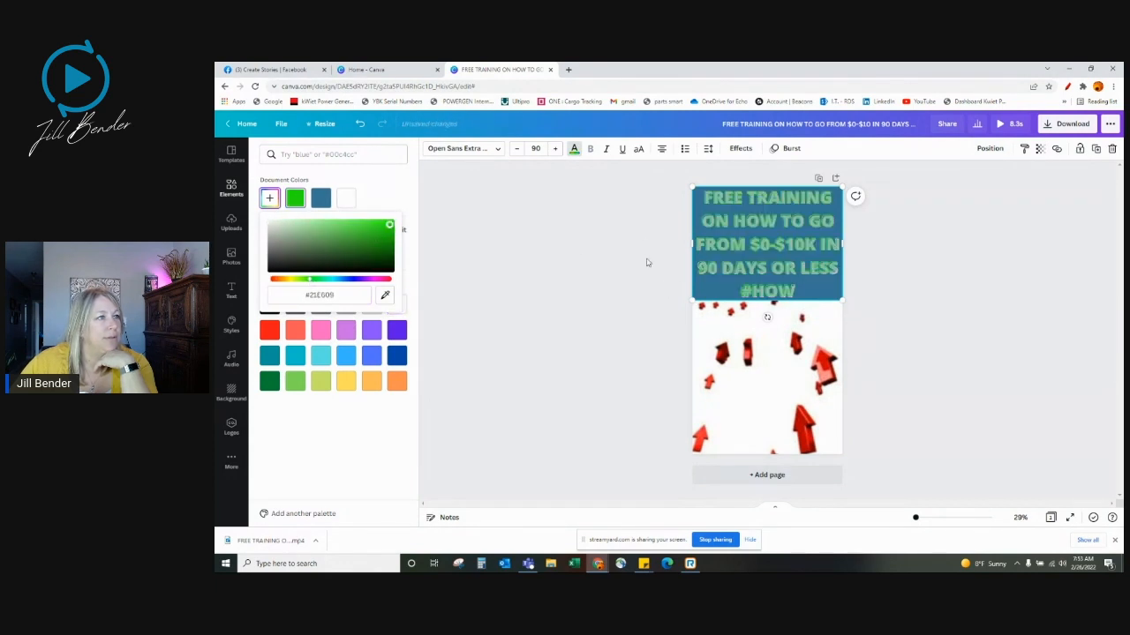
left_click(740, 148)
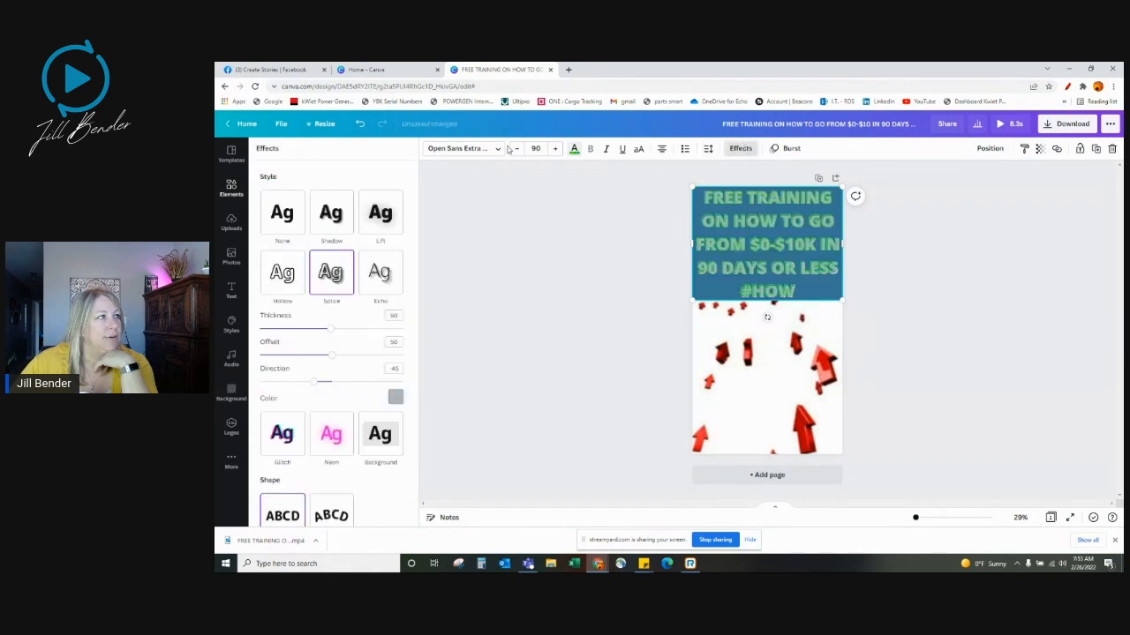
left_click(281, 213)
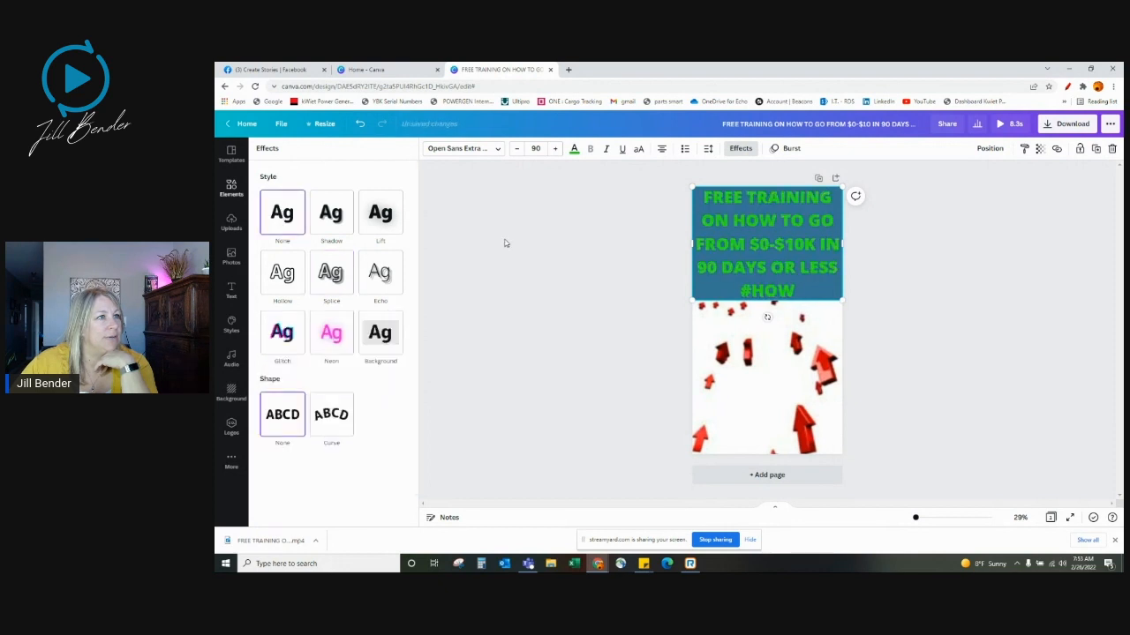
- Circle the heading's transparency control with the browser's annotation pen and close the markup
left_click(761, 225)
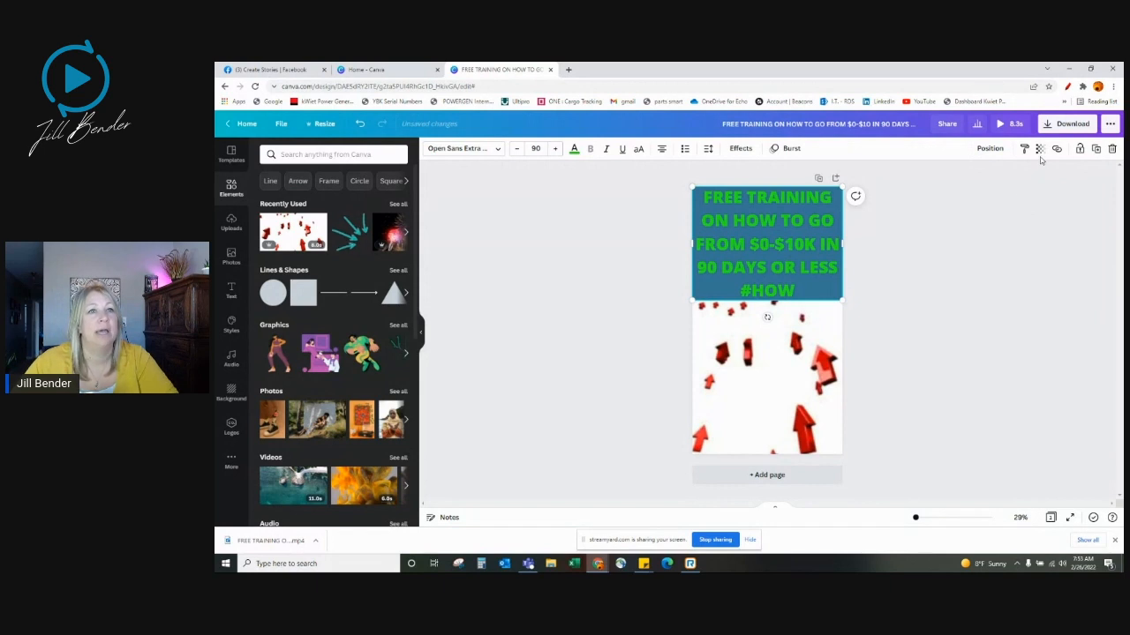
left_click(1067, 86)
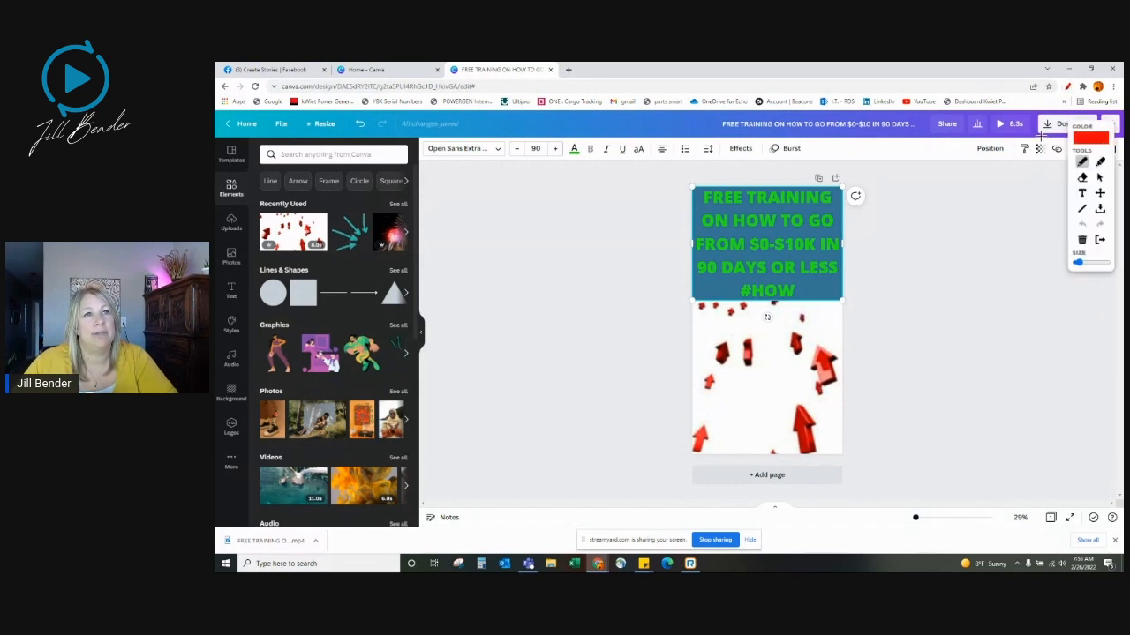
mouse_move(1047, 135)
left_mouse_down()
mouse_move(1025, 176)
mouse_move(1063, 168)
mouse_move(1055, 135)
left_mouse_up()
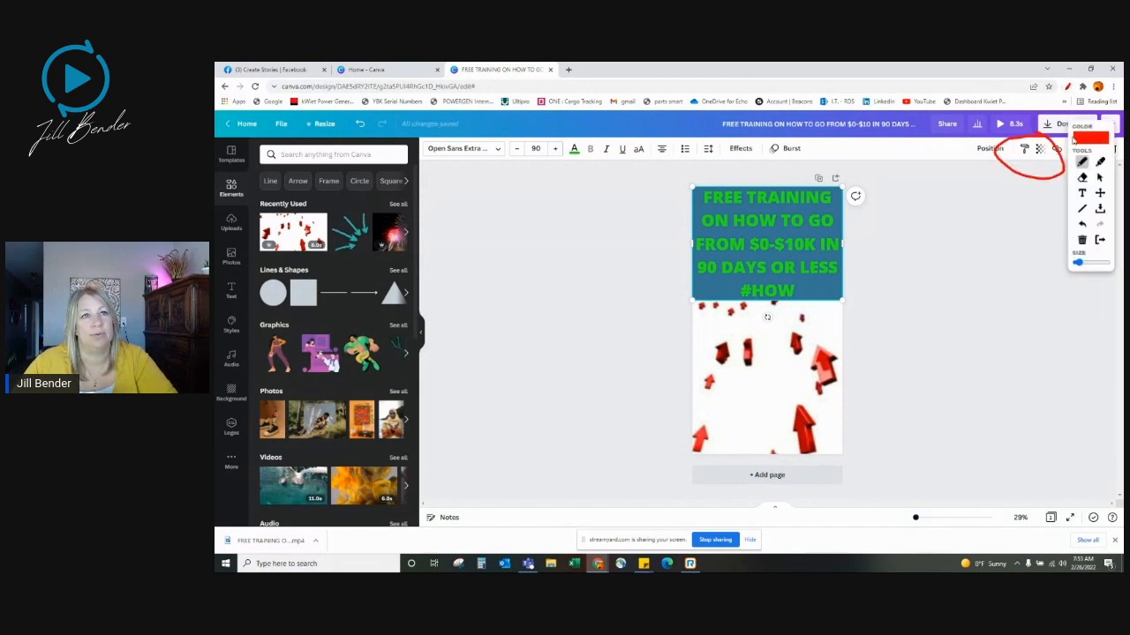
left_click(1070, 85)
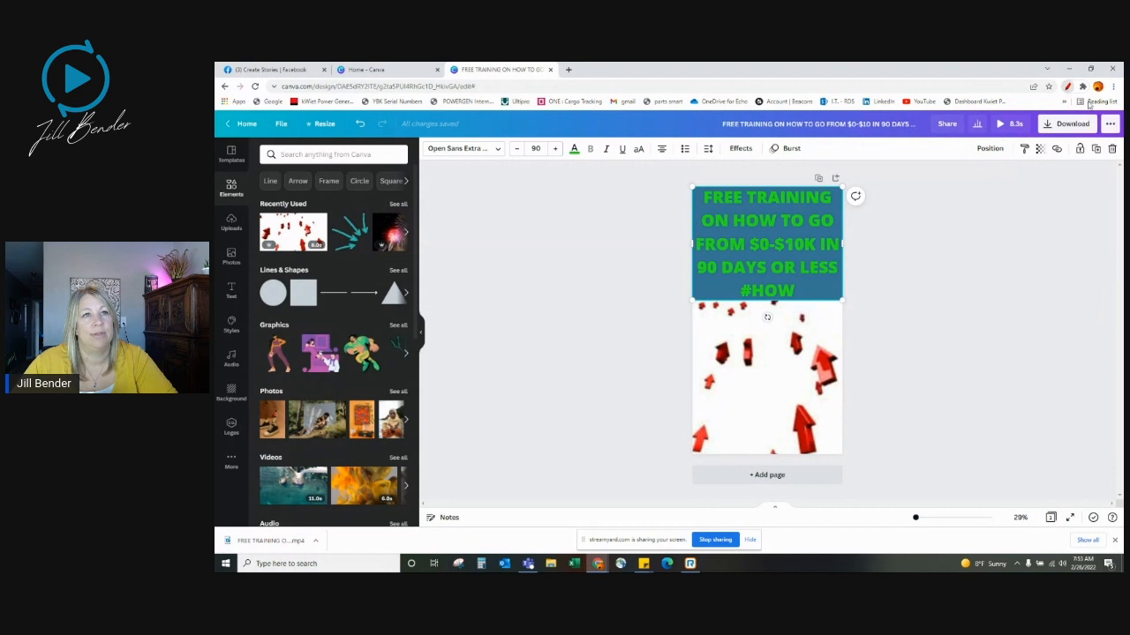
- Try the heading at transparency 70 and restore it to 100
left_click(1041, 150)
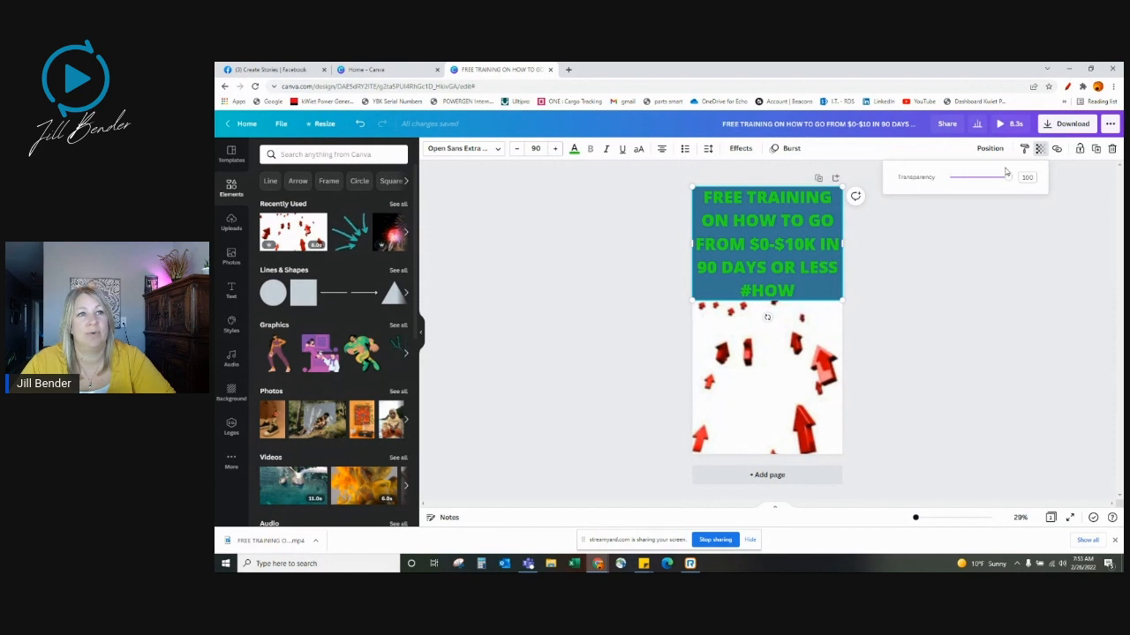
left_click_drag(1008, 178, 991, 178)
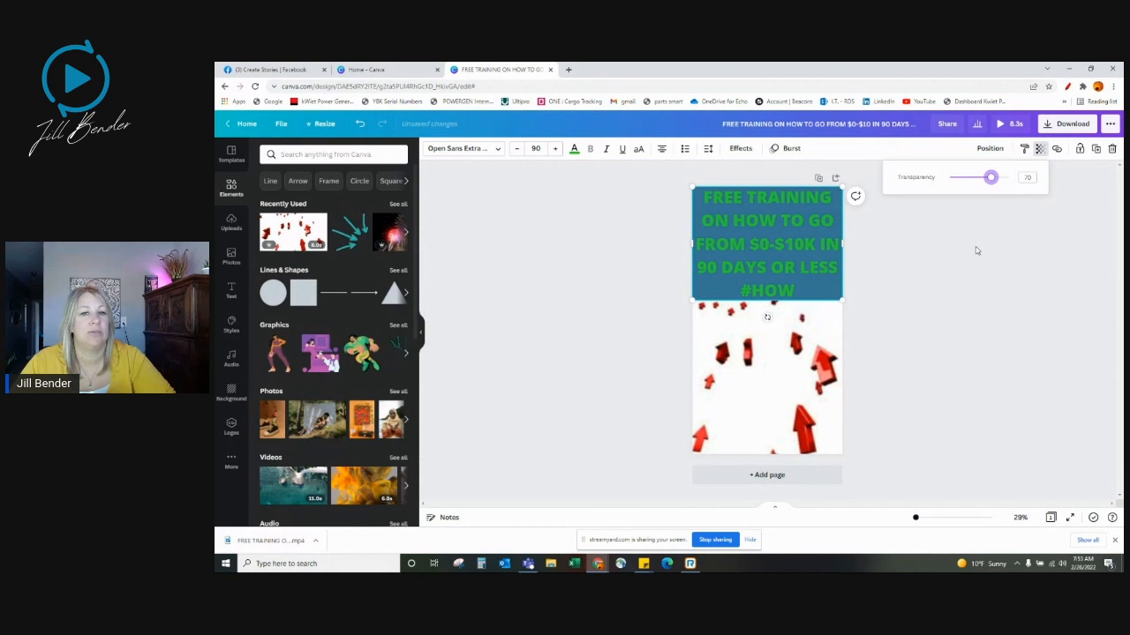
left_click(958, 267)
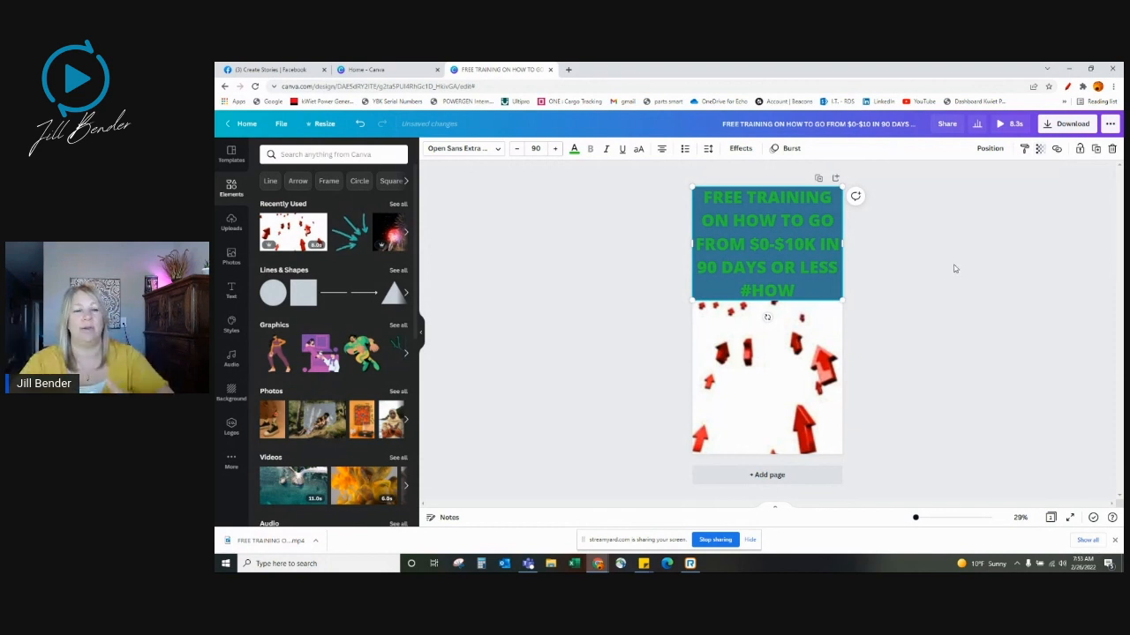
left_click(1042, 152)
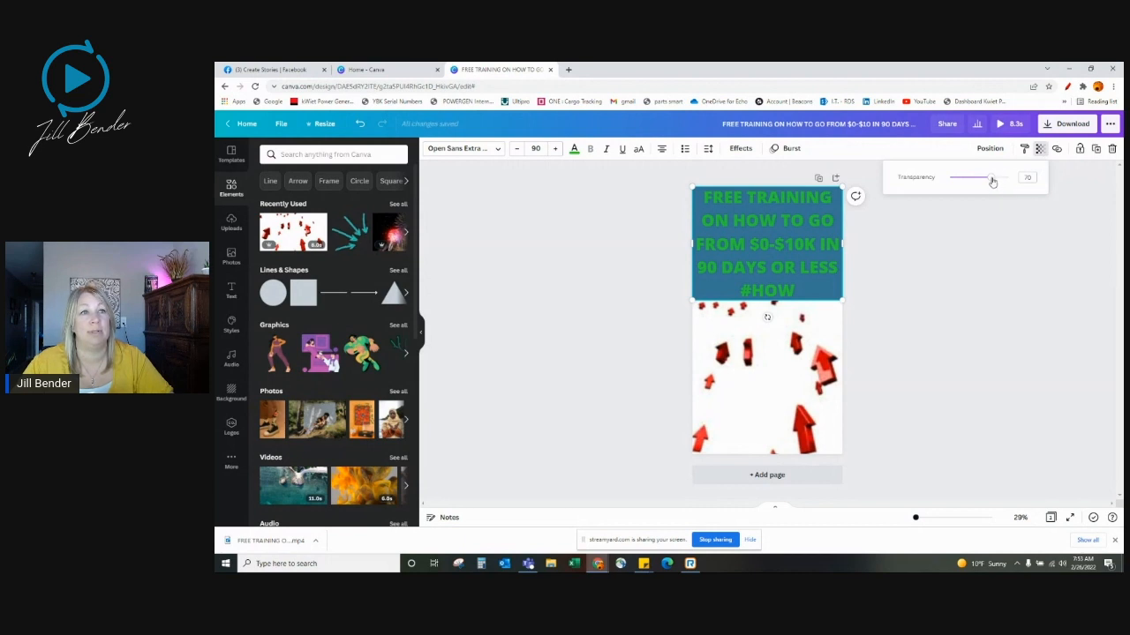
left_click_drag(992, 179, 1007, 177)
left_click(991, 270)
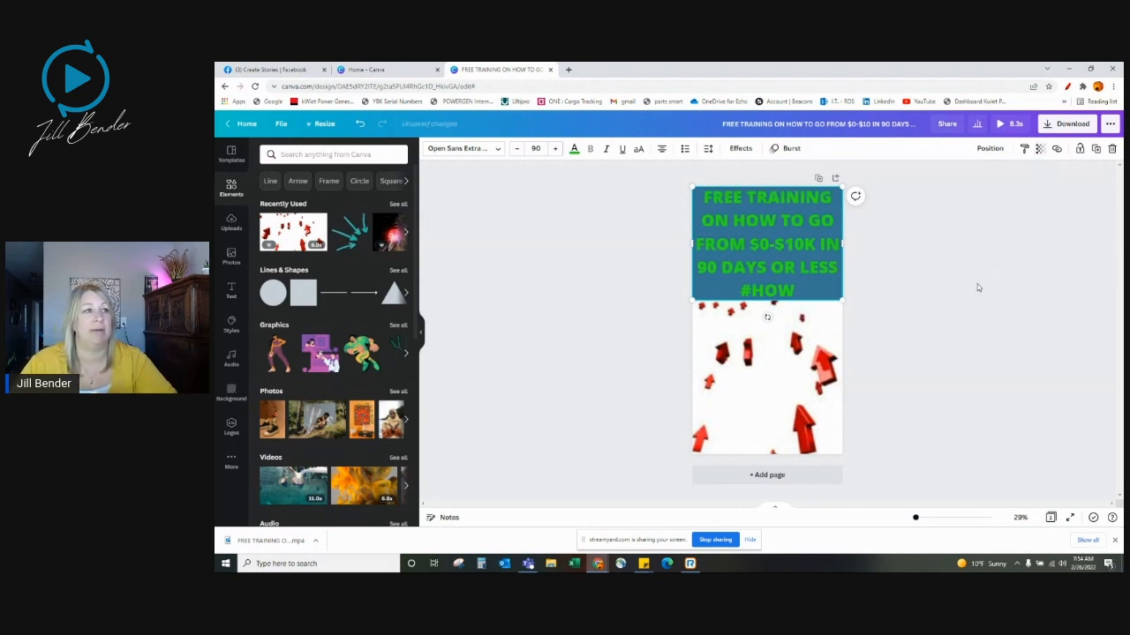
- Delete the heading and the red arrows video, leaving only the blue page background
left_click(872, 291)
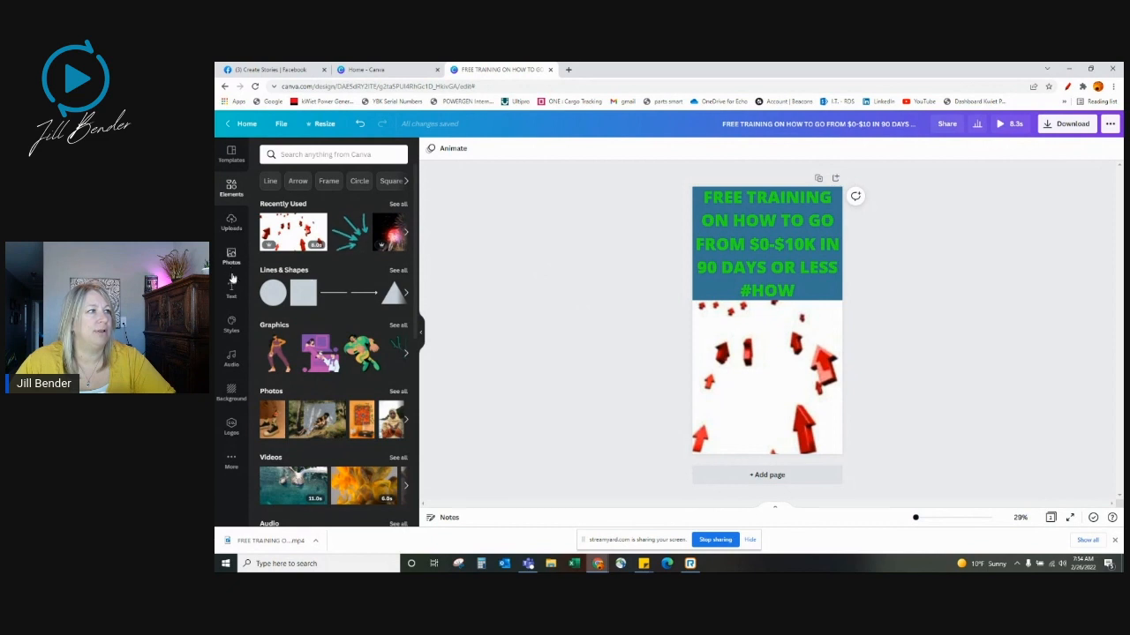
left_click(766, 250)
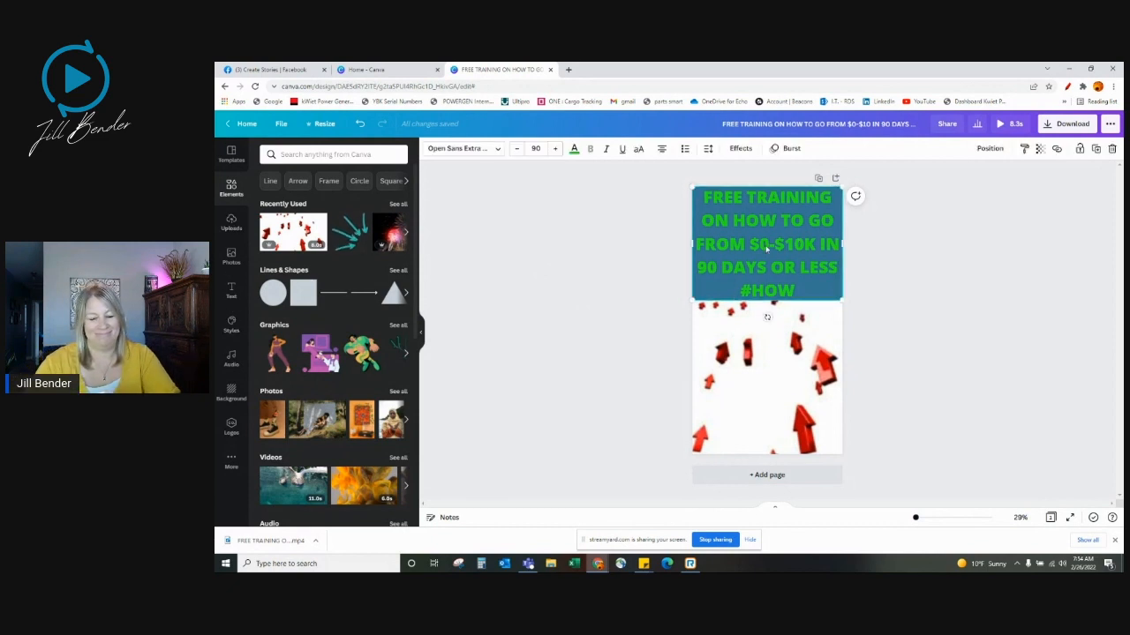
key("Delete")
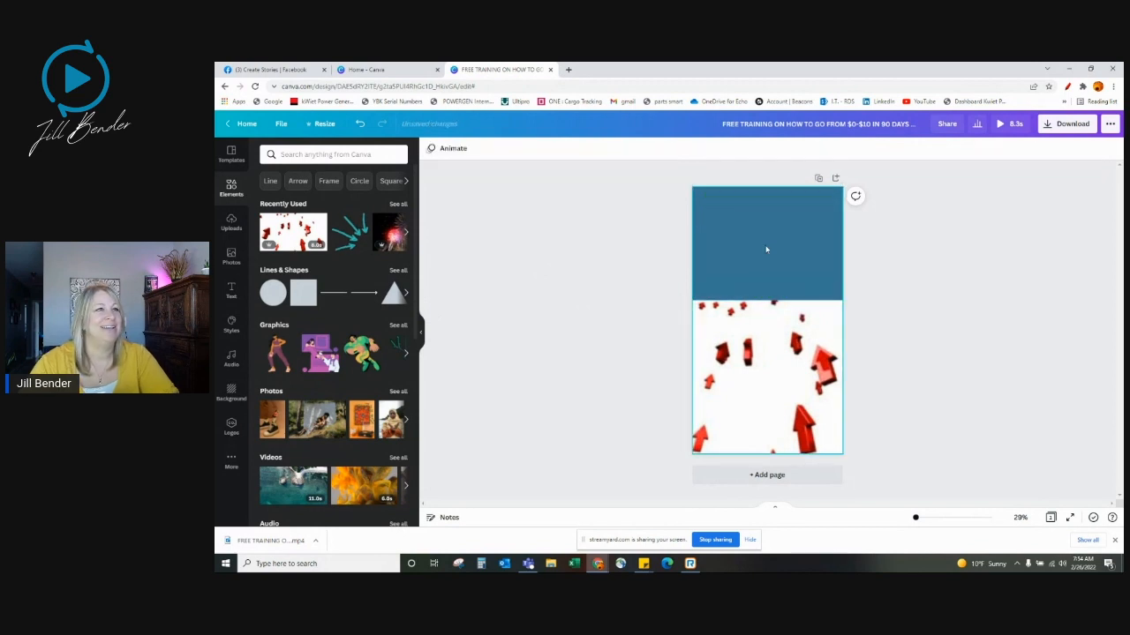
left_click(778, 379)
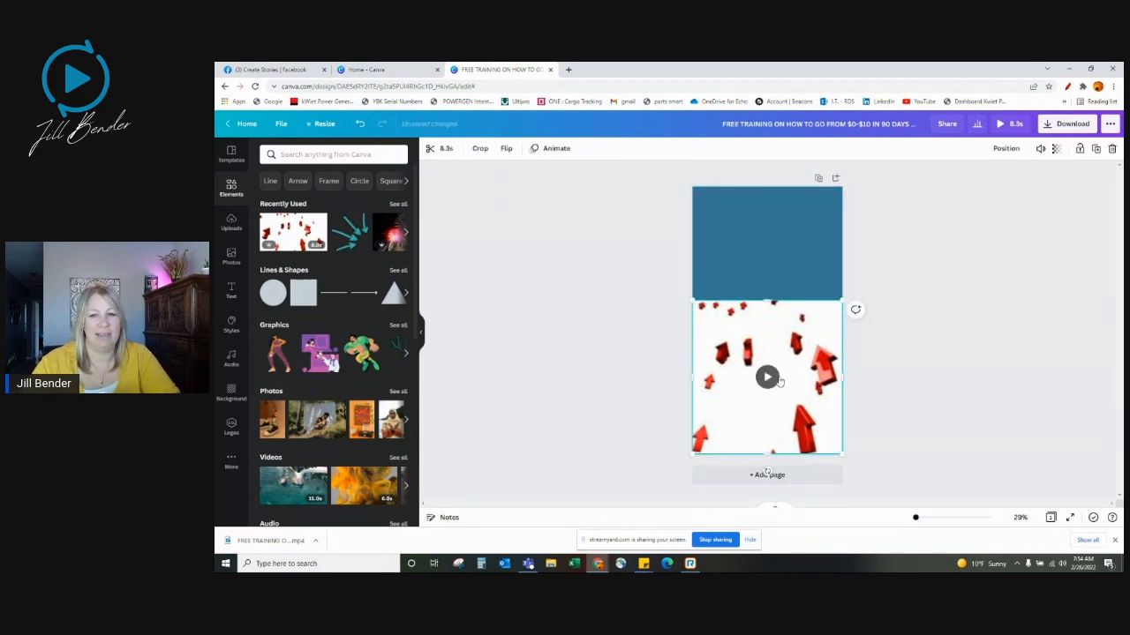
key("Delete")
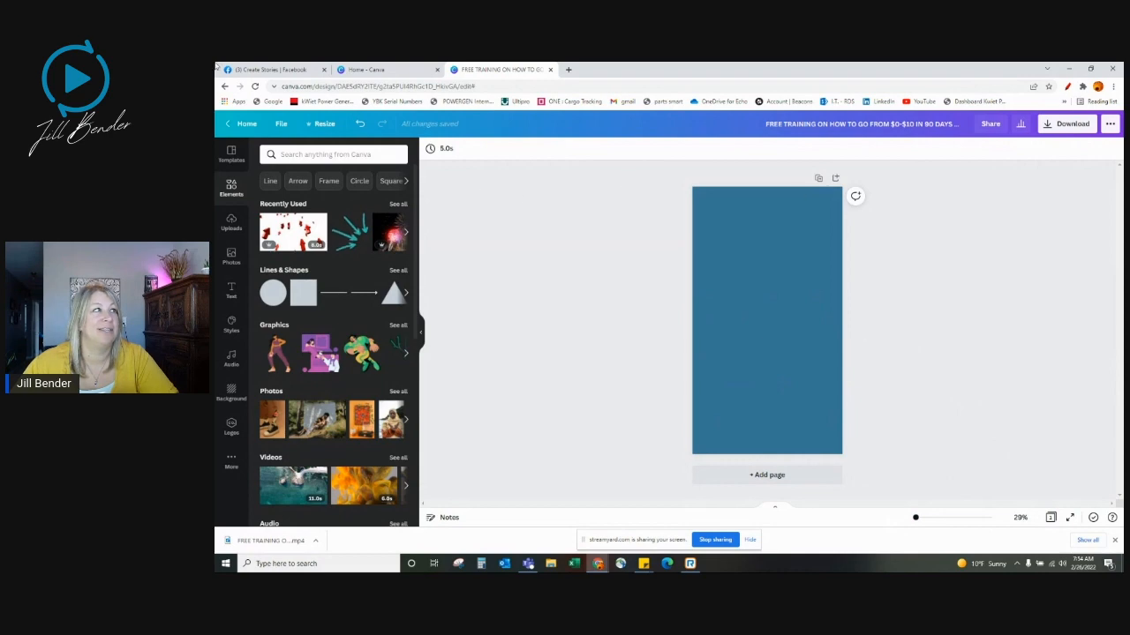
- Switch to Facebook, leave the story creation page without posting, and open your own story
left_click(267, 69)
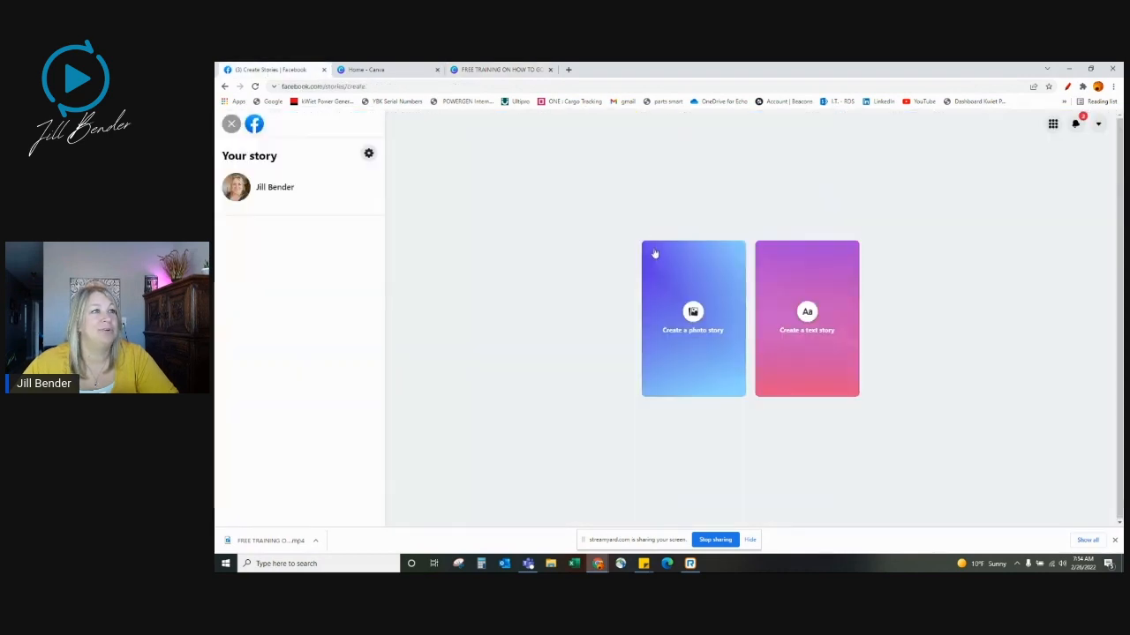
left_click(231, 123)
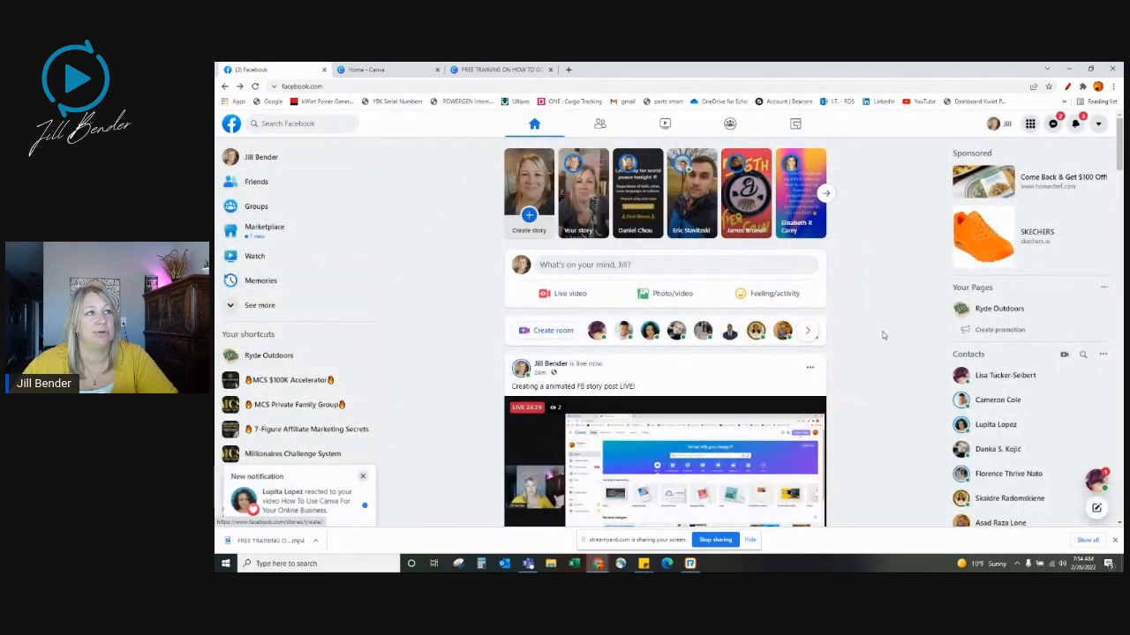
left_click(576, 200)
left_click(762, 346)
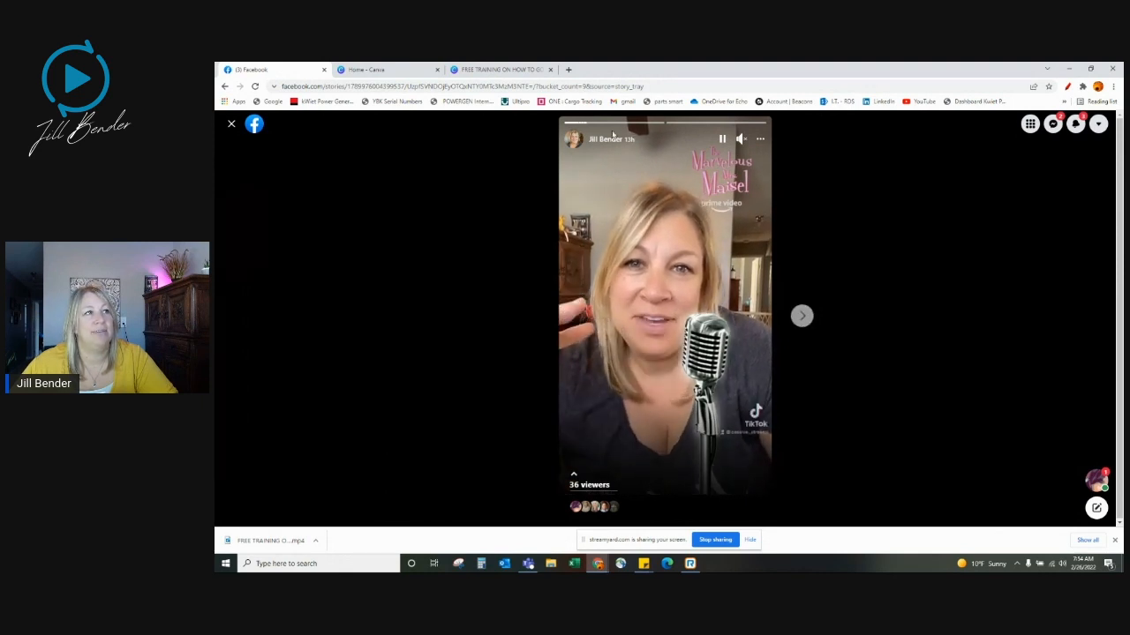
- Circle the poster's name and time on the story with the annotation pen and advance to the free training story
left_click(1069, 87)
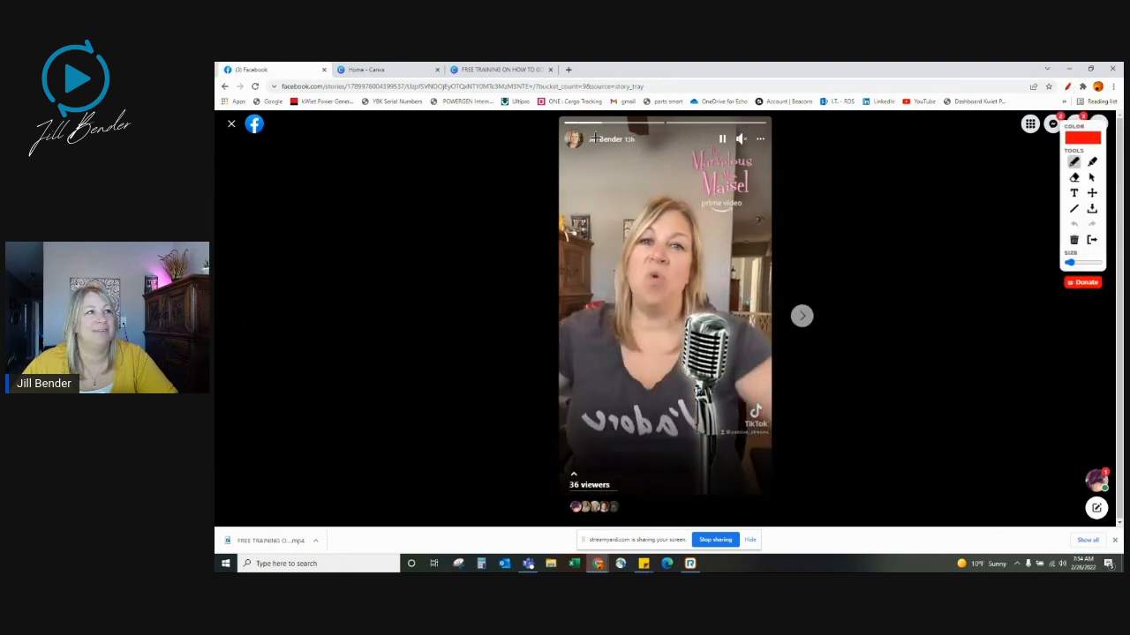
mouse_move(645, 130)
left_mouse_down()
mouse_move(585, 130)
mouse_move(606, 152)
mouse_move(626, 128)
left_mouse_up()
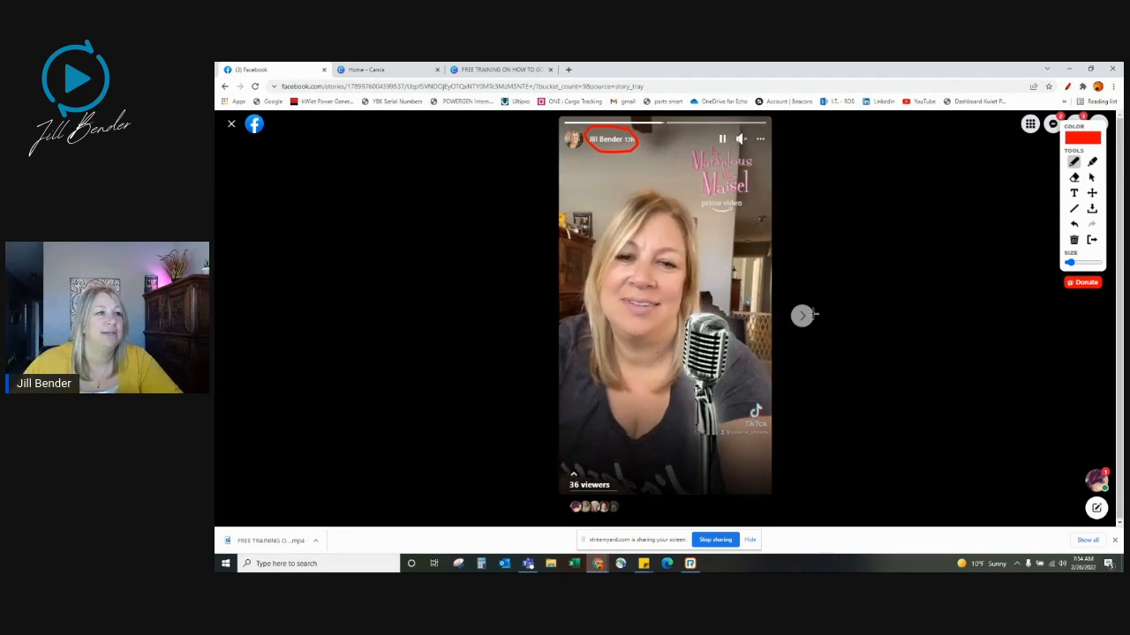
left_click(802, 315)
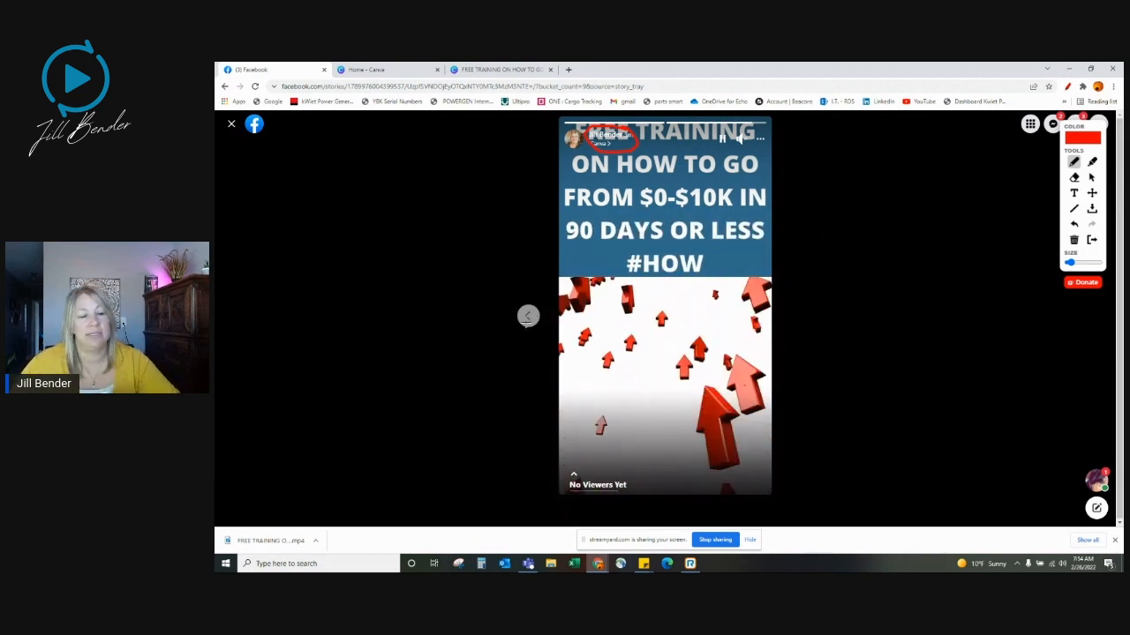
left_click(226, 86)
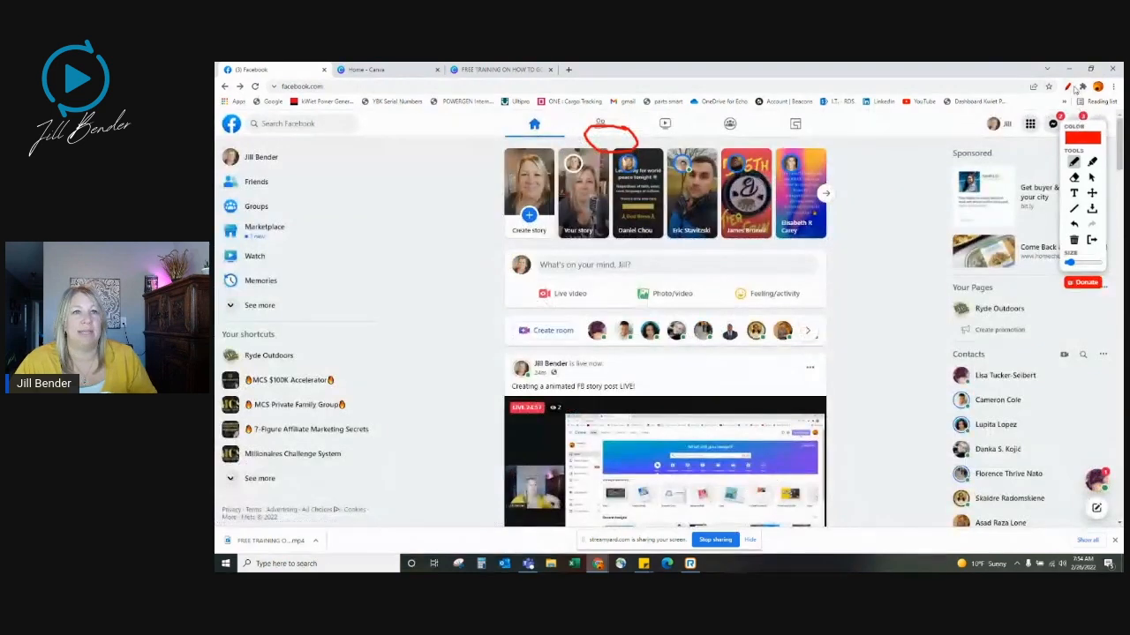
left_click(1070, 89)
- Reopen your own story to view the animated free training story, and switch back to the Canva design
left_click(578, 185)
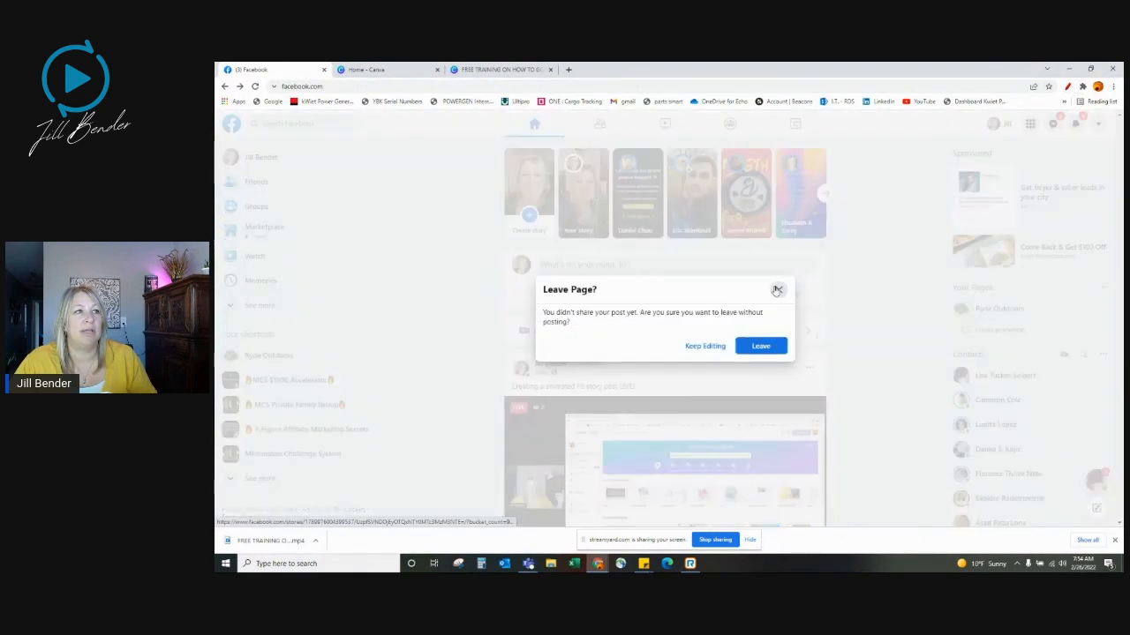
left_click(760, 346)
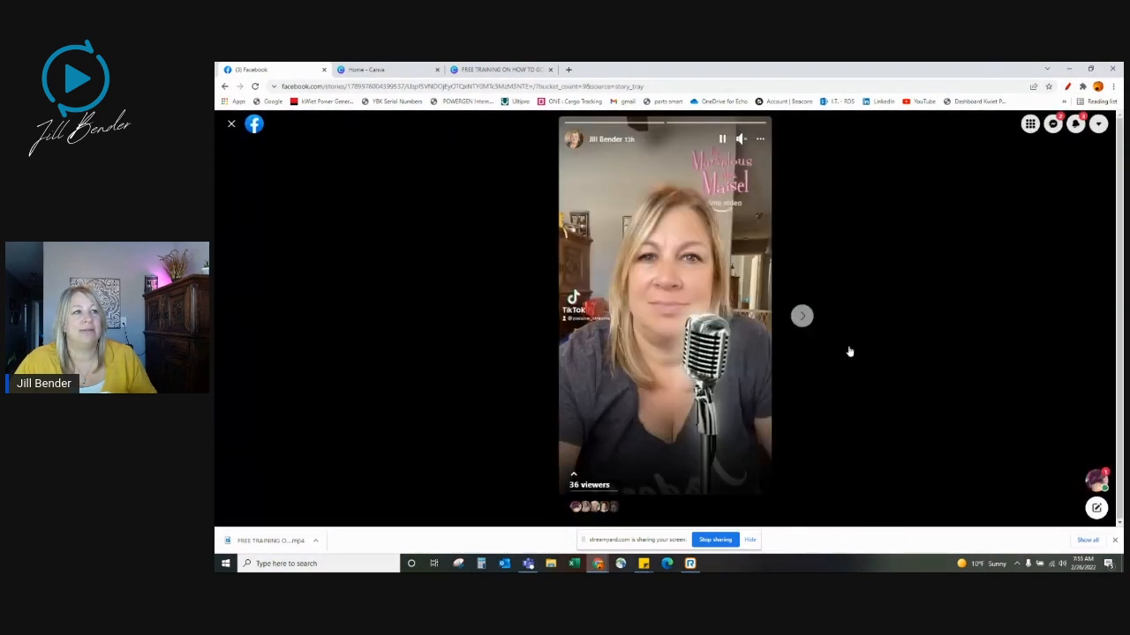
left_click(803, 315)
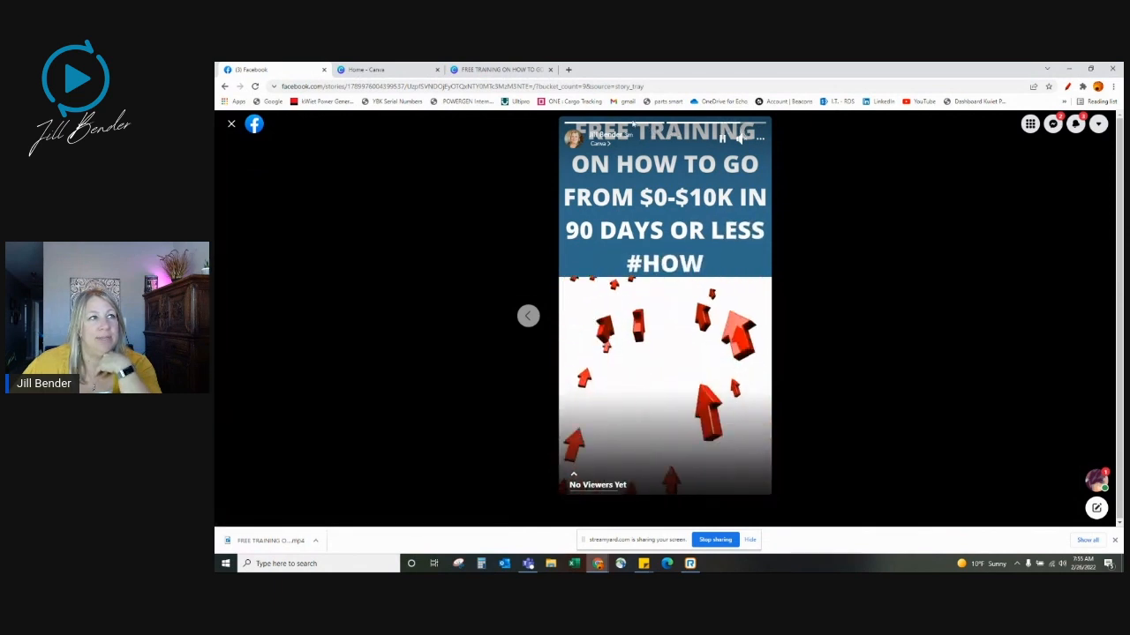
left_click(231, 124)
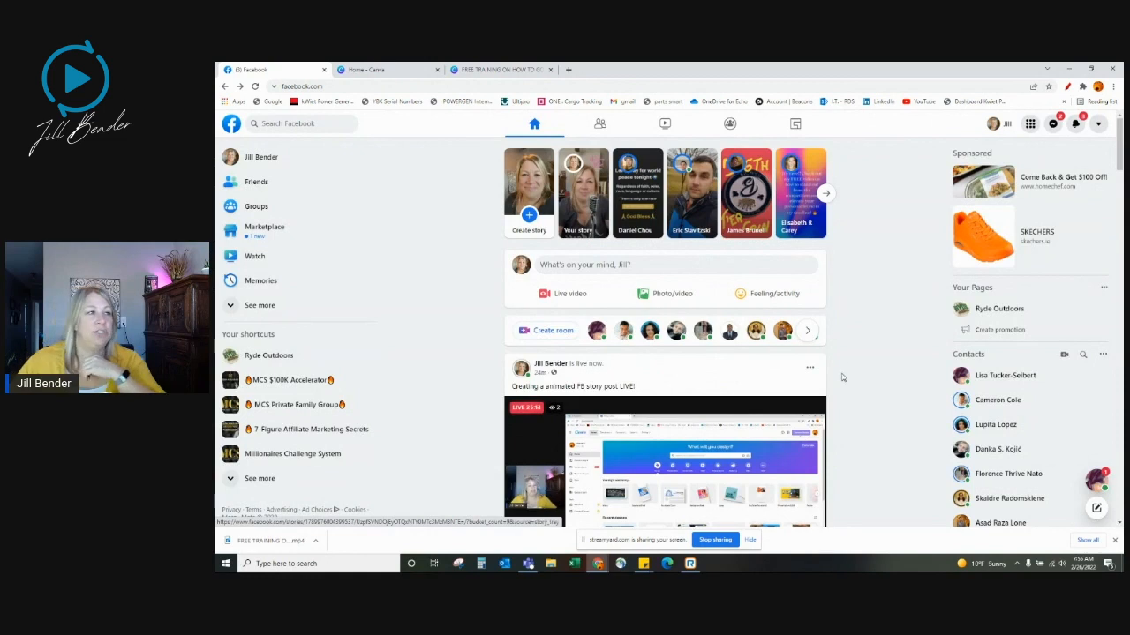
left_click(504, 72)
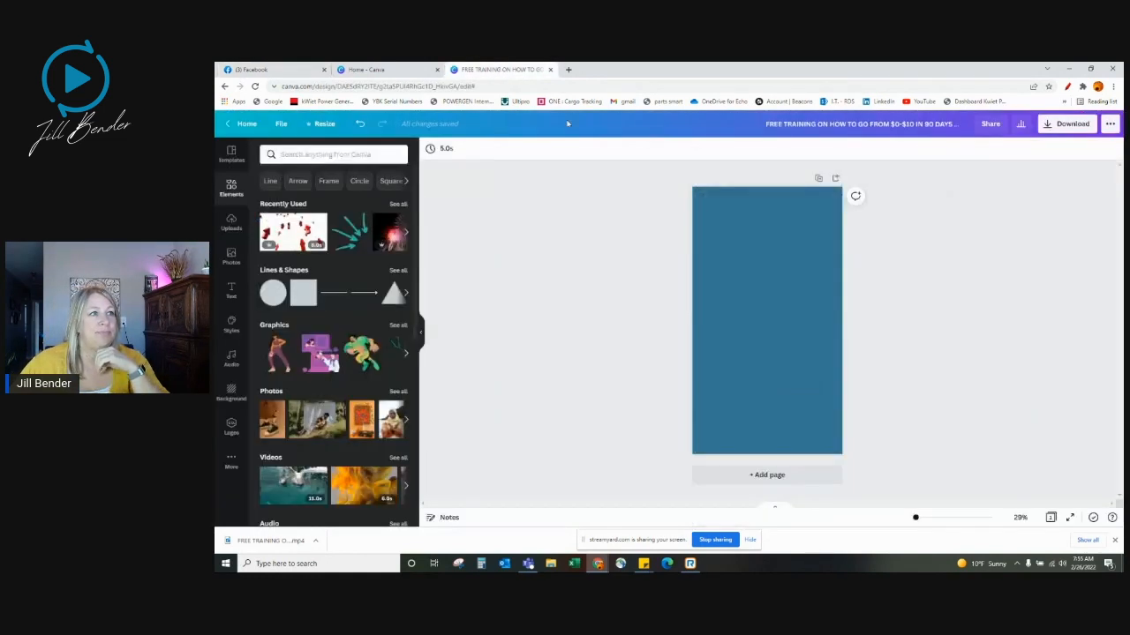
- Switch to the Canva home page and look through the suggested design types available for a new design
left_click(755, 255)
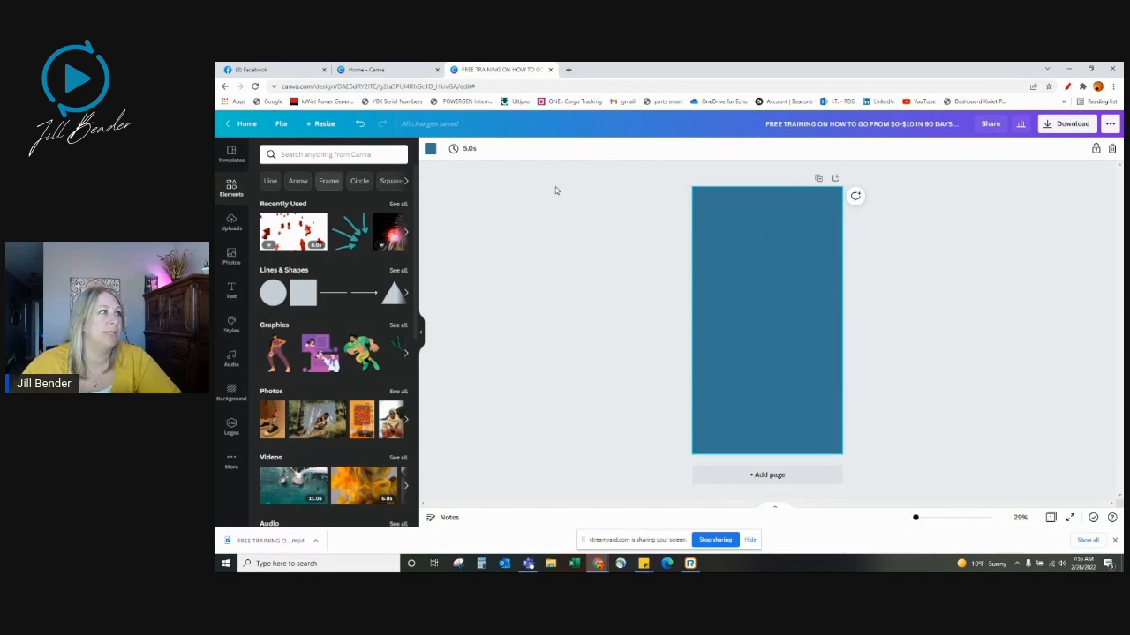
left_click(366, 69)
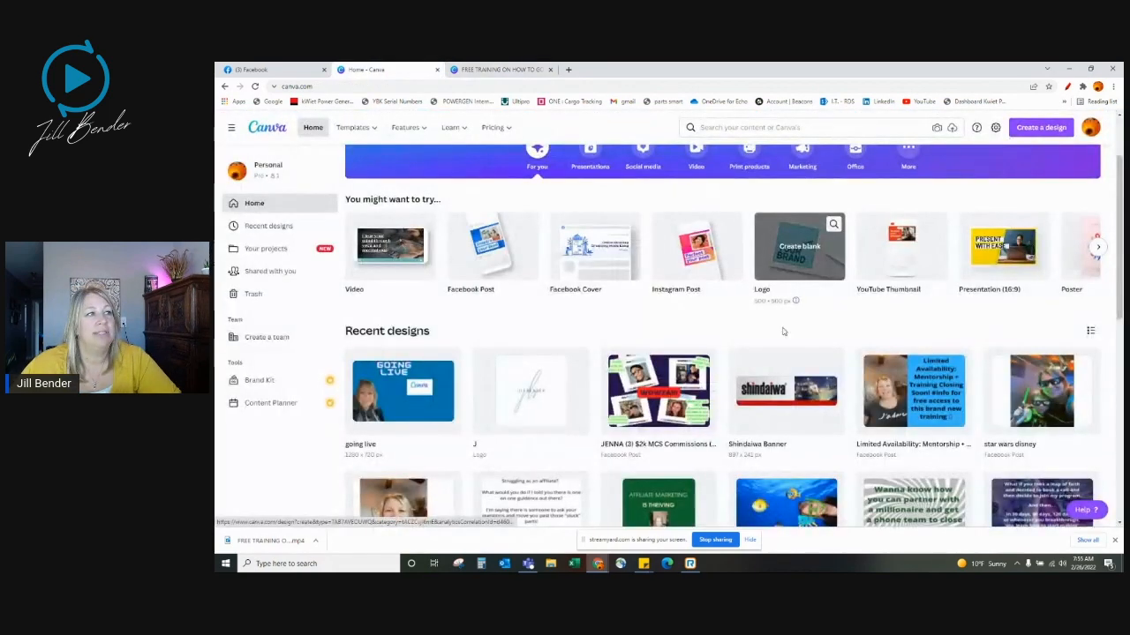
scroll(759, 365, "up", 1)
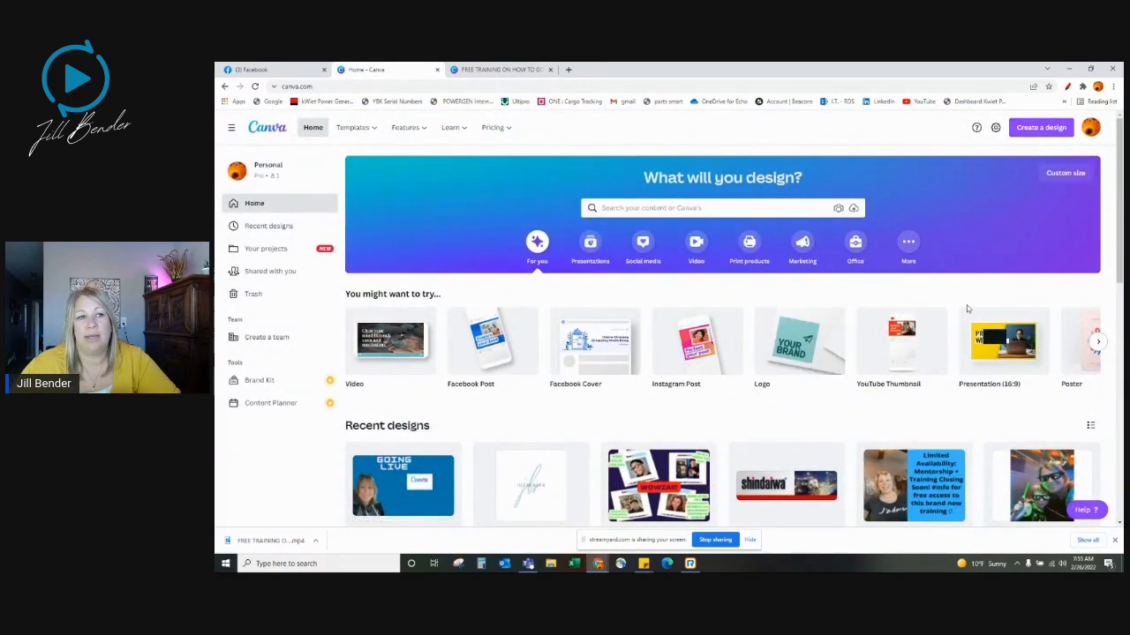
left_click(1031, 128)
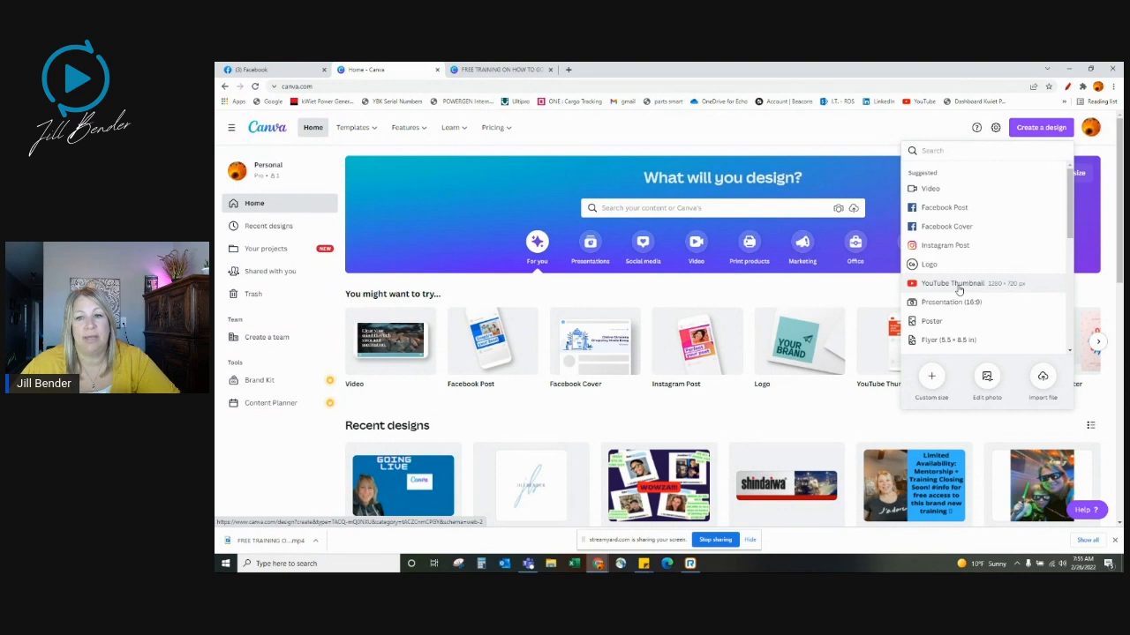
scroll(960, 290, "down", 3)
scroll(1011, 305, "down", 1)
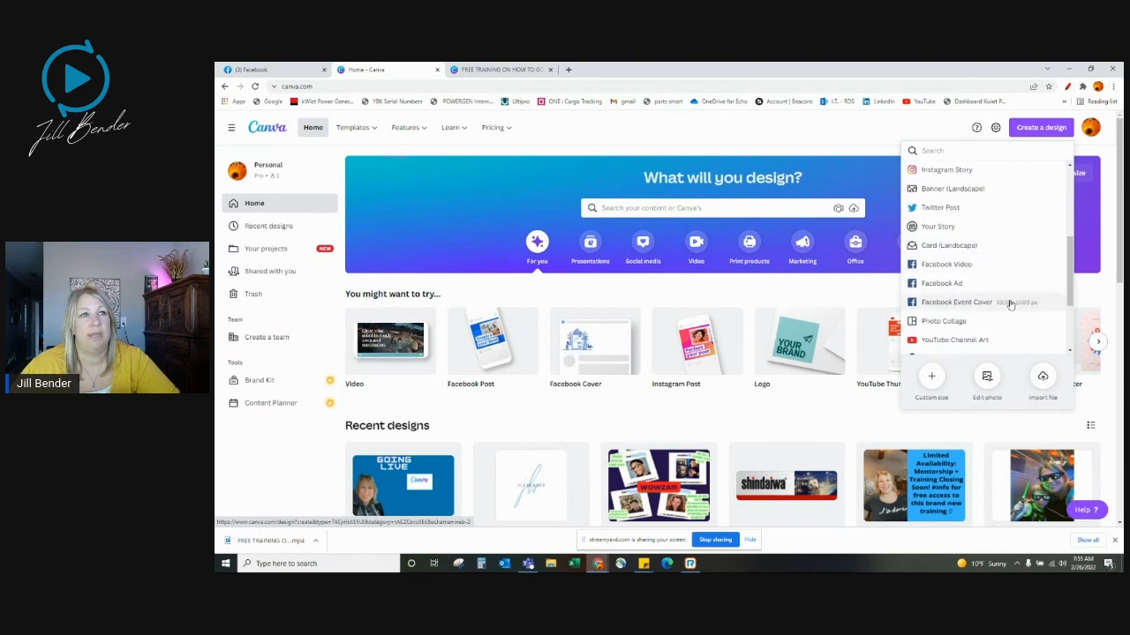
scroll(971, 273, "up", 2)
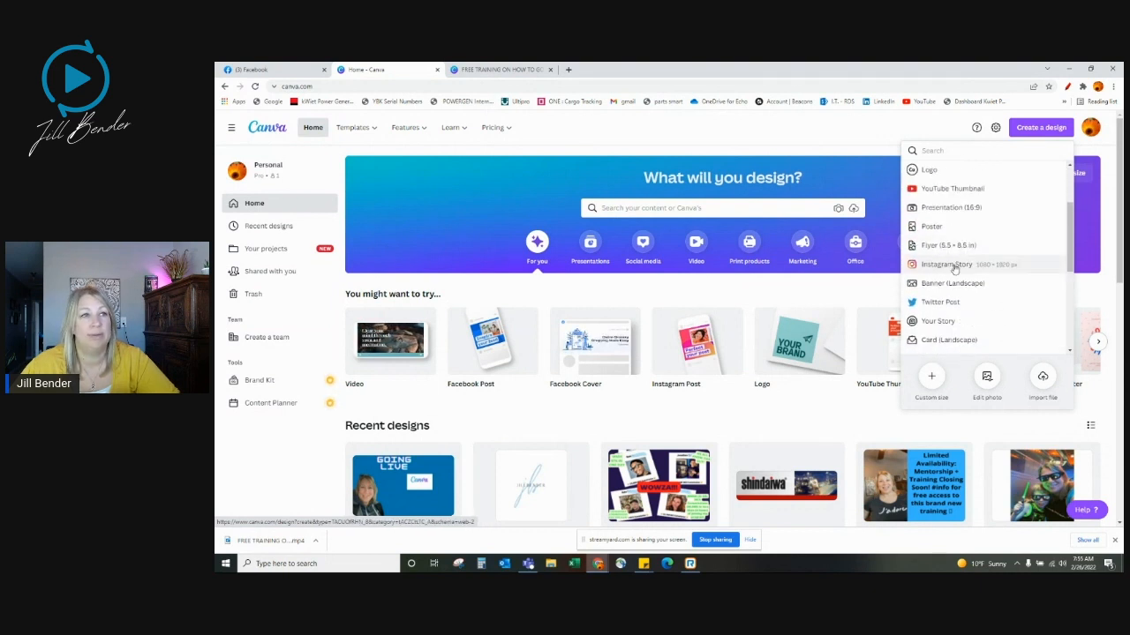
scroll(997, 278, "down", 4)
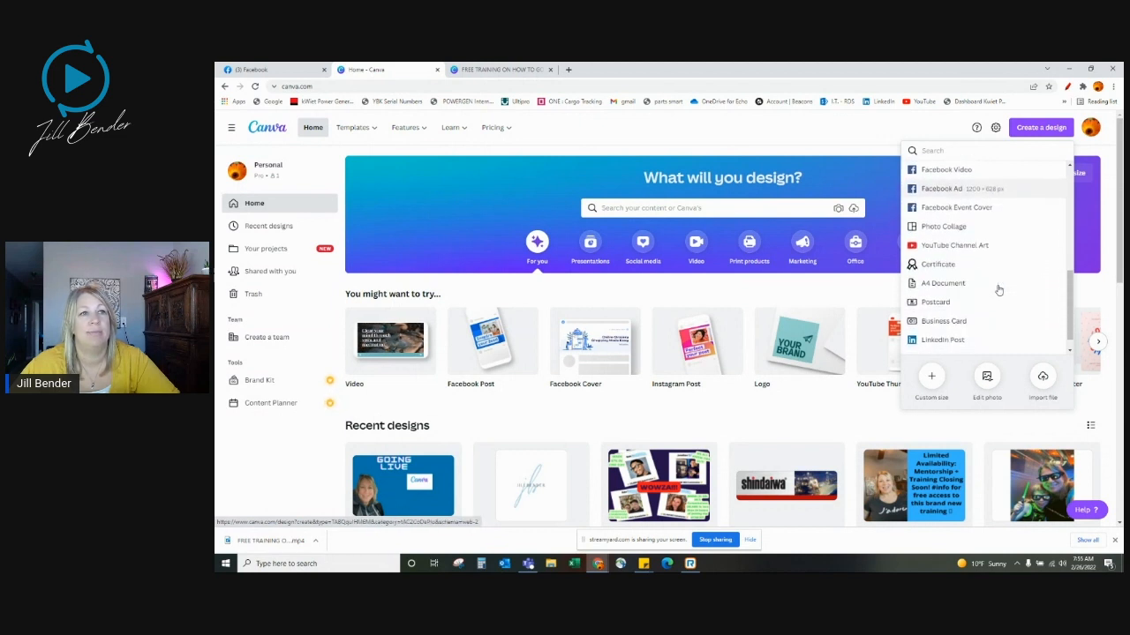
- Open the Passive Streams to Financial Freedom channel on YouTube in a new browser tab to view its banner
left_click(568, 70)
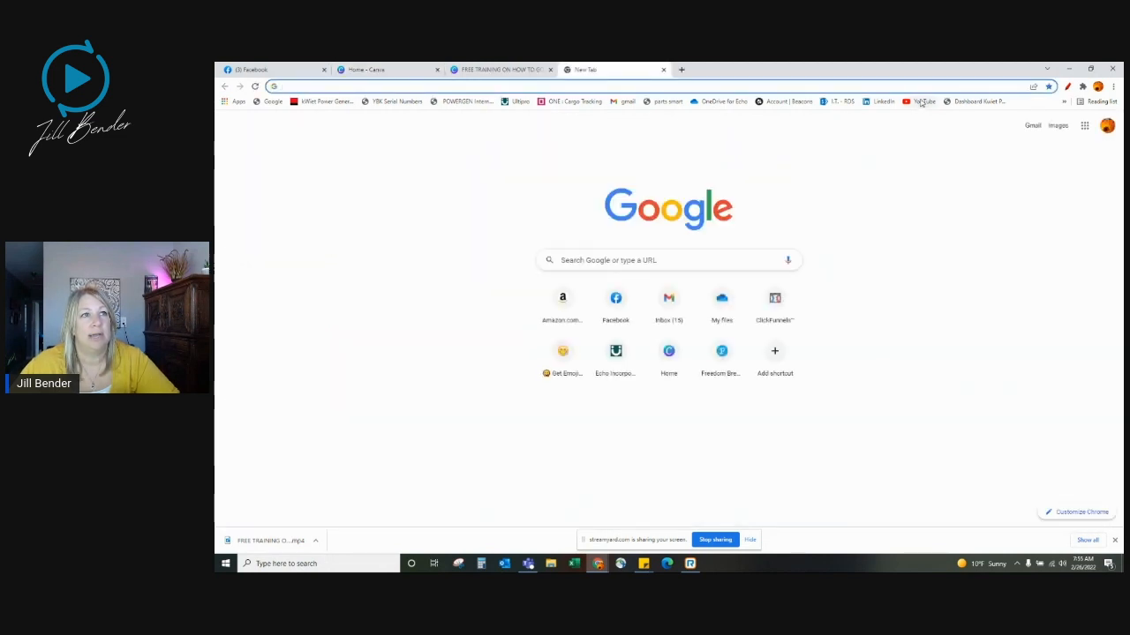
type("youtube.com")
key("Return")
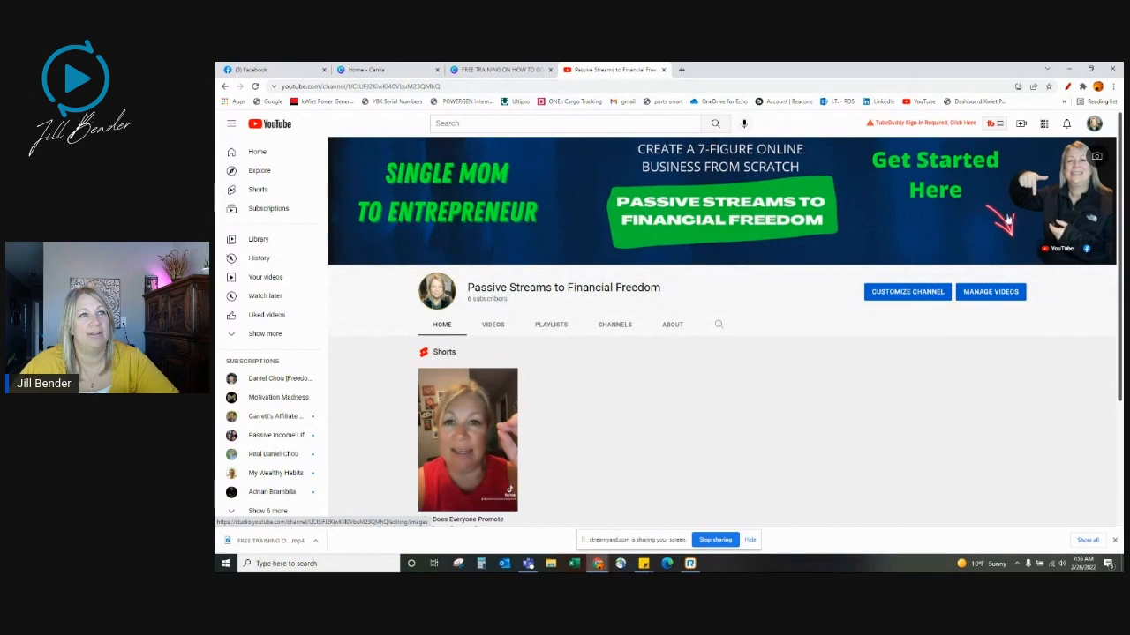
- Return to the Canva home page and review the remaining design types, ending at the start of the list
left_click(501, 69)
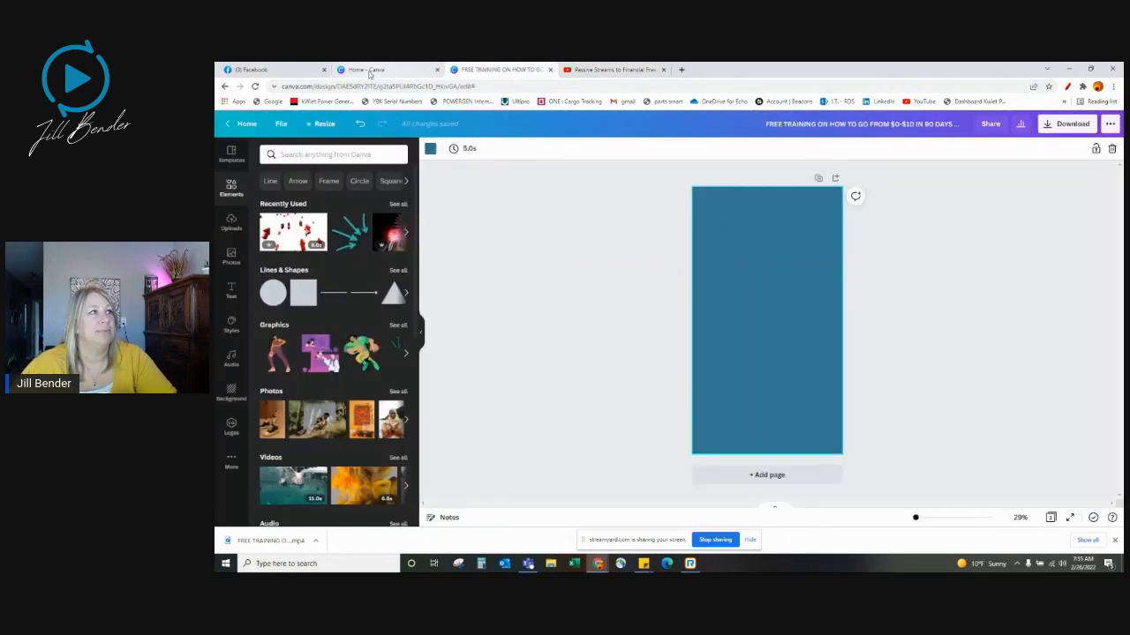
left_click(353, 69)
scroll(999, 316, "down", 3)
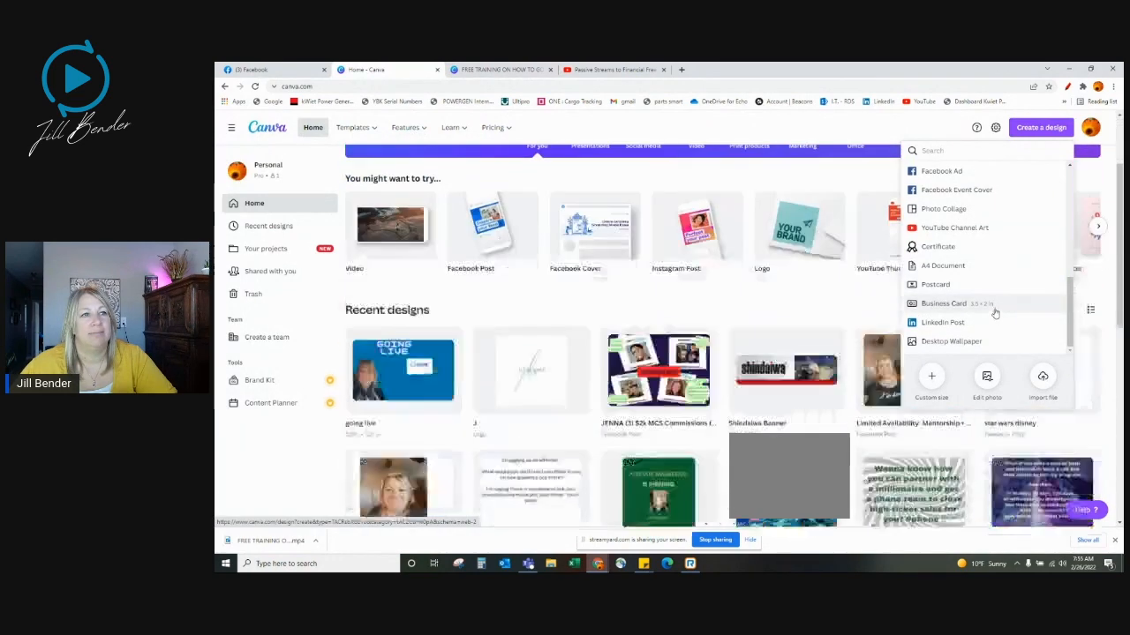
scroll(988, 323, "up", 3)
scroll(989, 323, "up", 5)
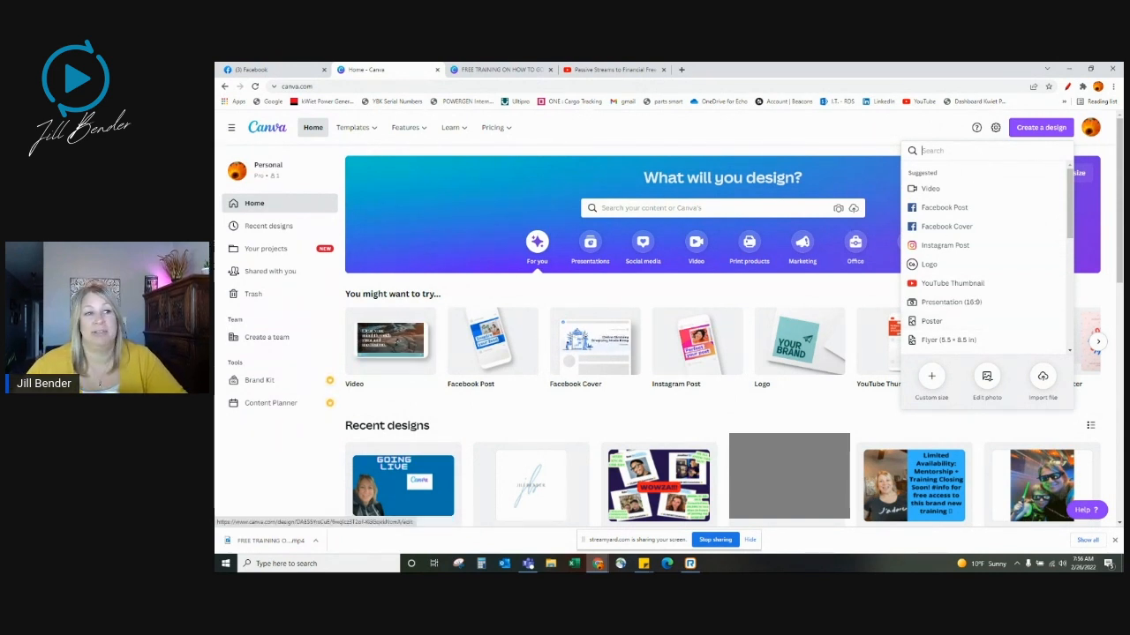
- Go back to the free training story design in Canva and close its browser tab
left_click(503, 72)
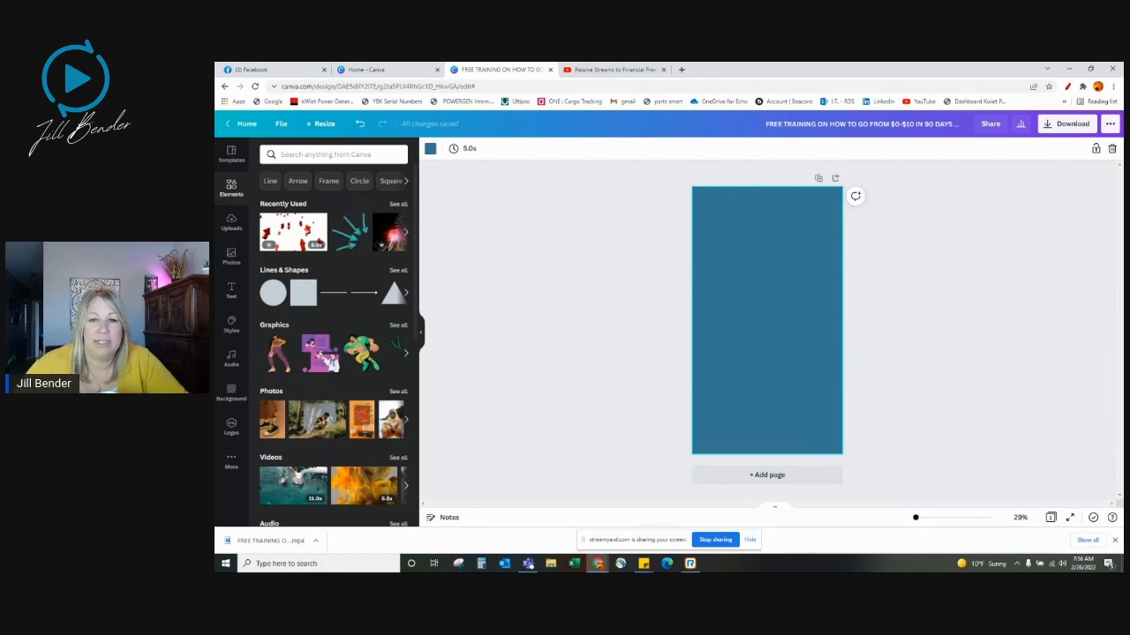
left_click(550, 70)
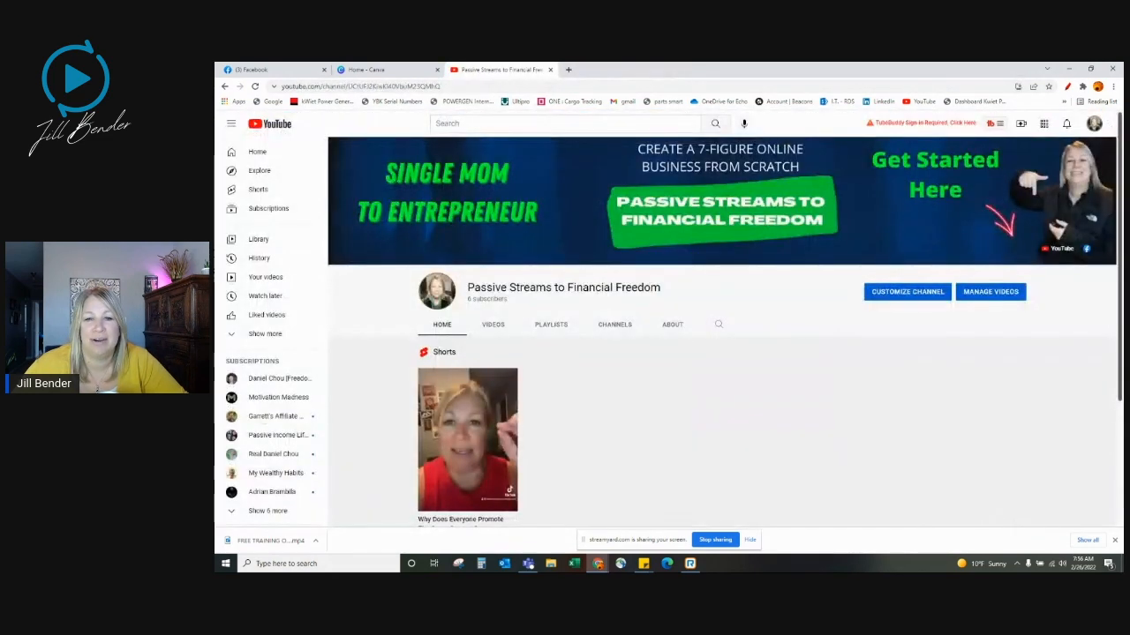